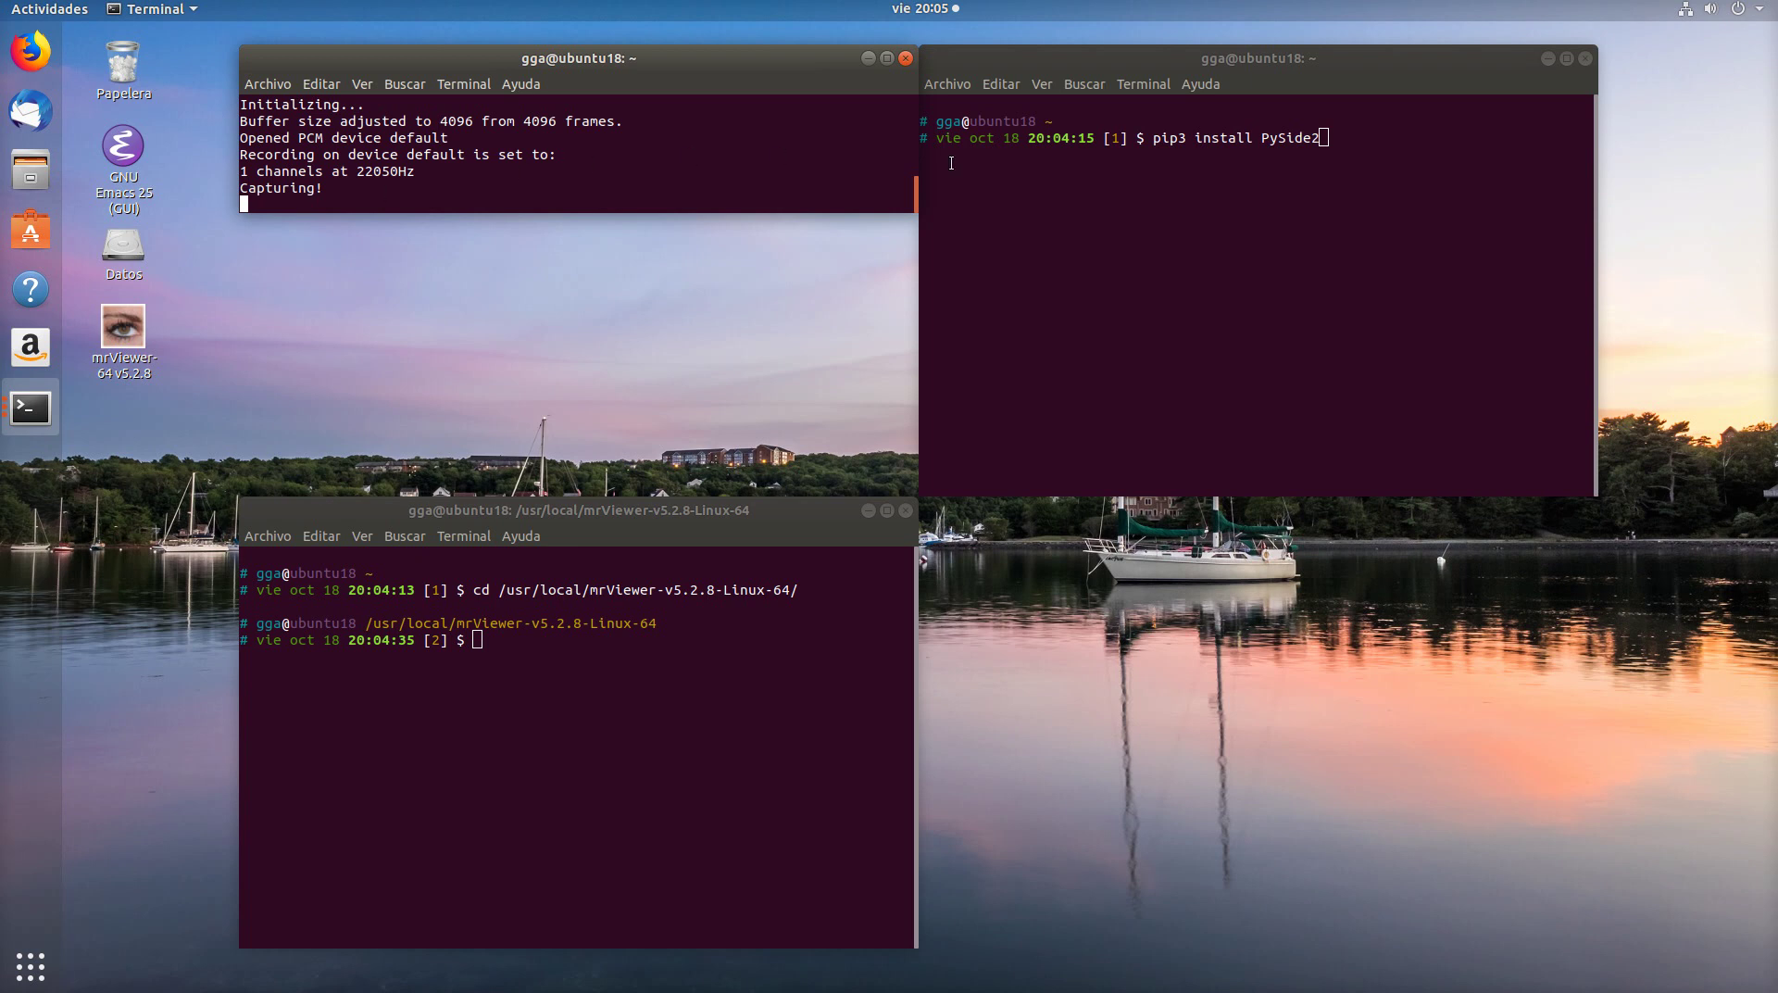
Step: Install the PySide2 and opentimelineio Python packages with pip3
left_click(1246, 172)
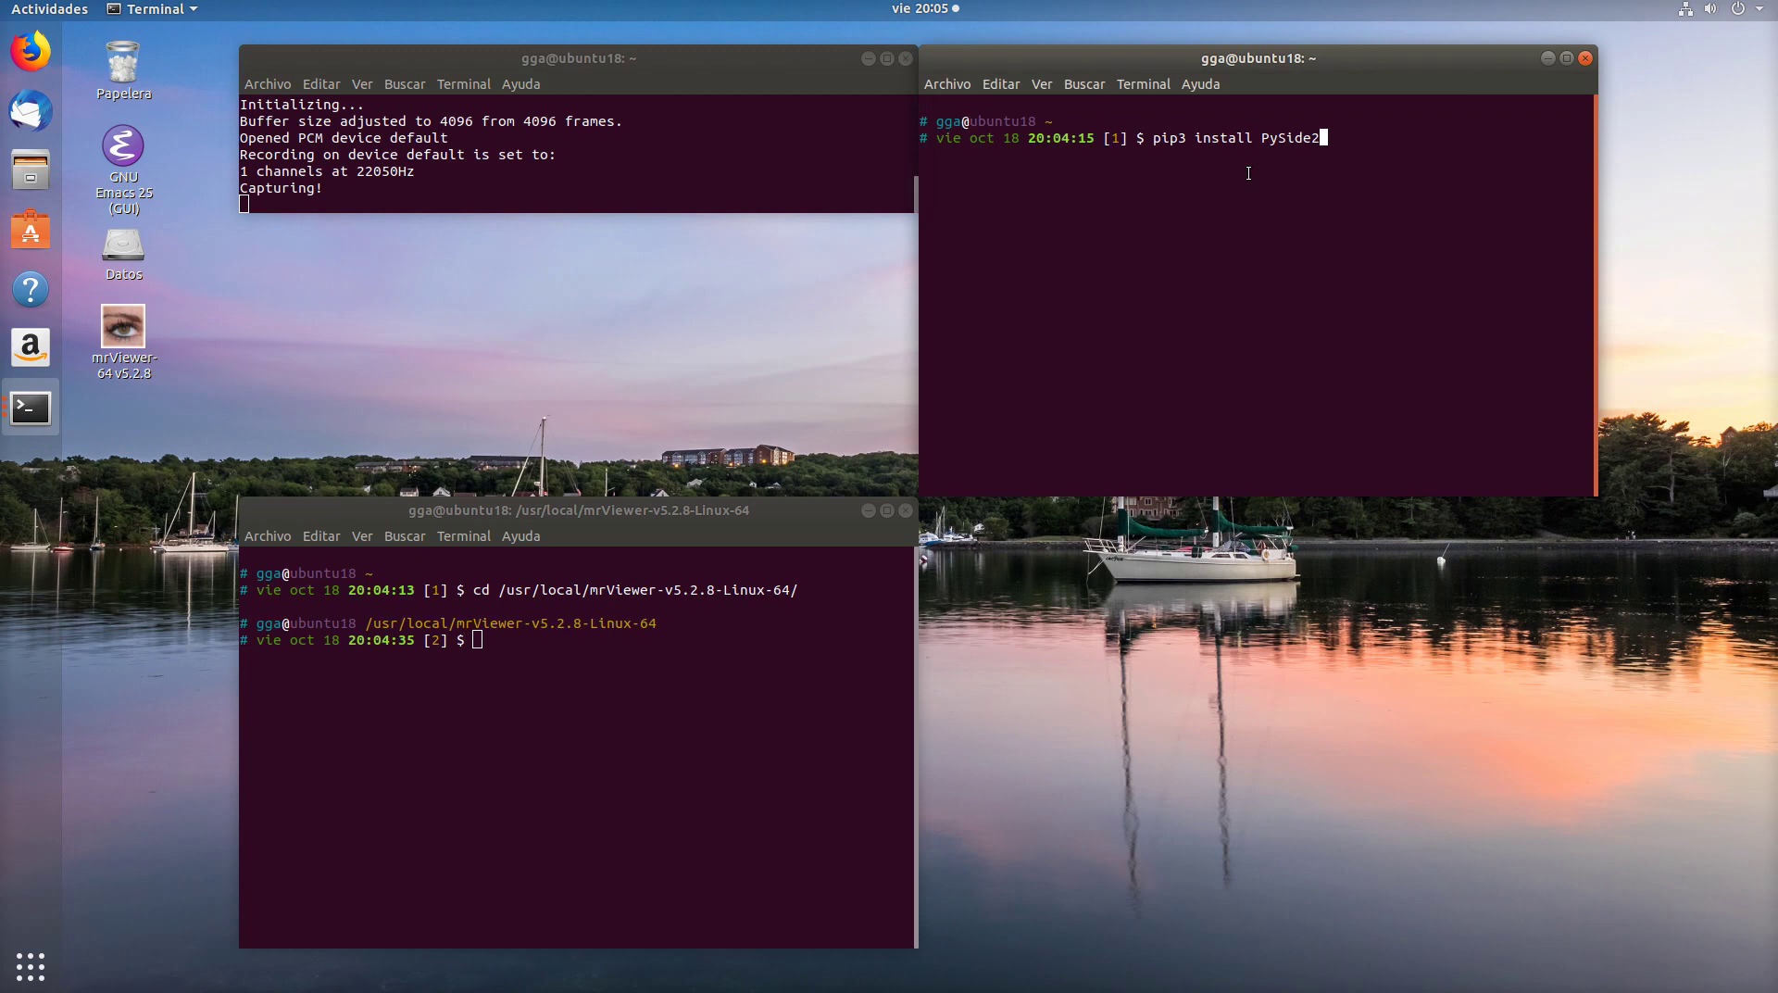
key("Return")
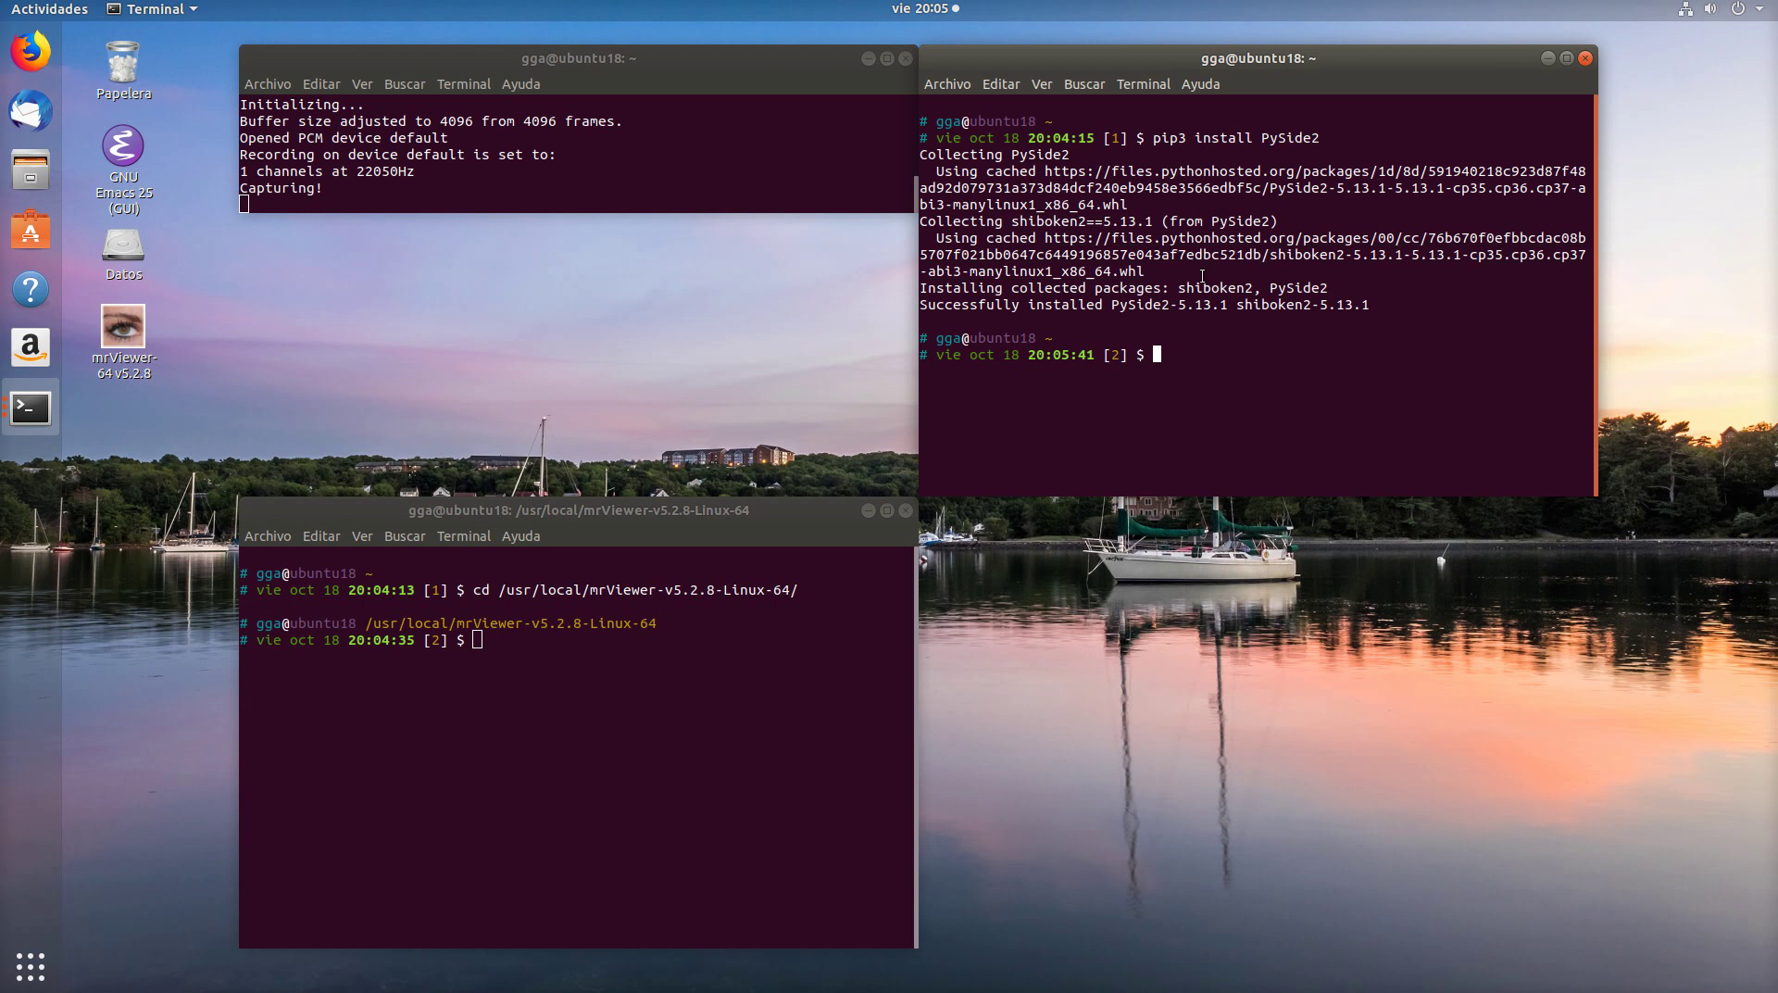
key("Up")
key("BackSpace")
key("BackSpace")
key("BackSpace")
key("BackSpace")
key("BackSpace")
key("BackSpace")
key("BackSpace")
type("opentimelineio")
key("Return")
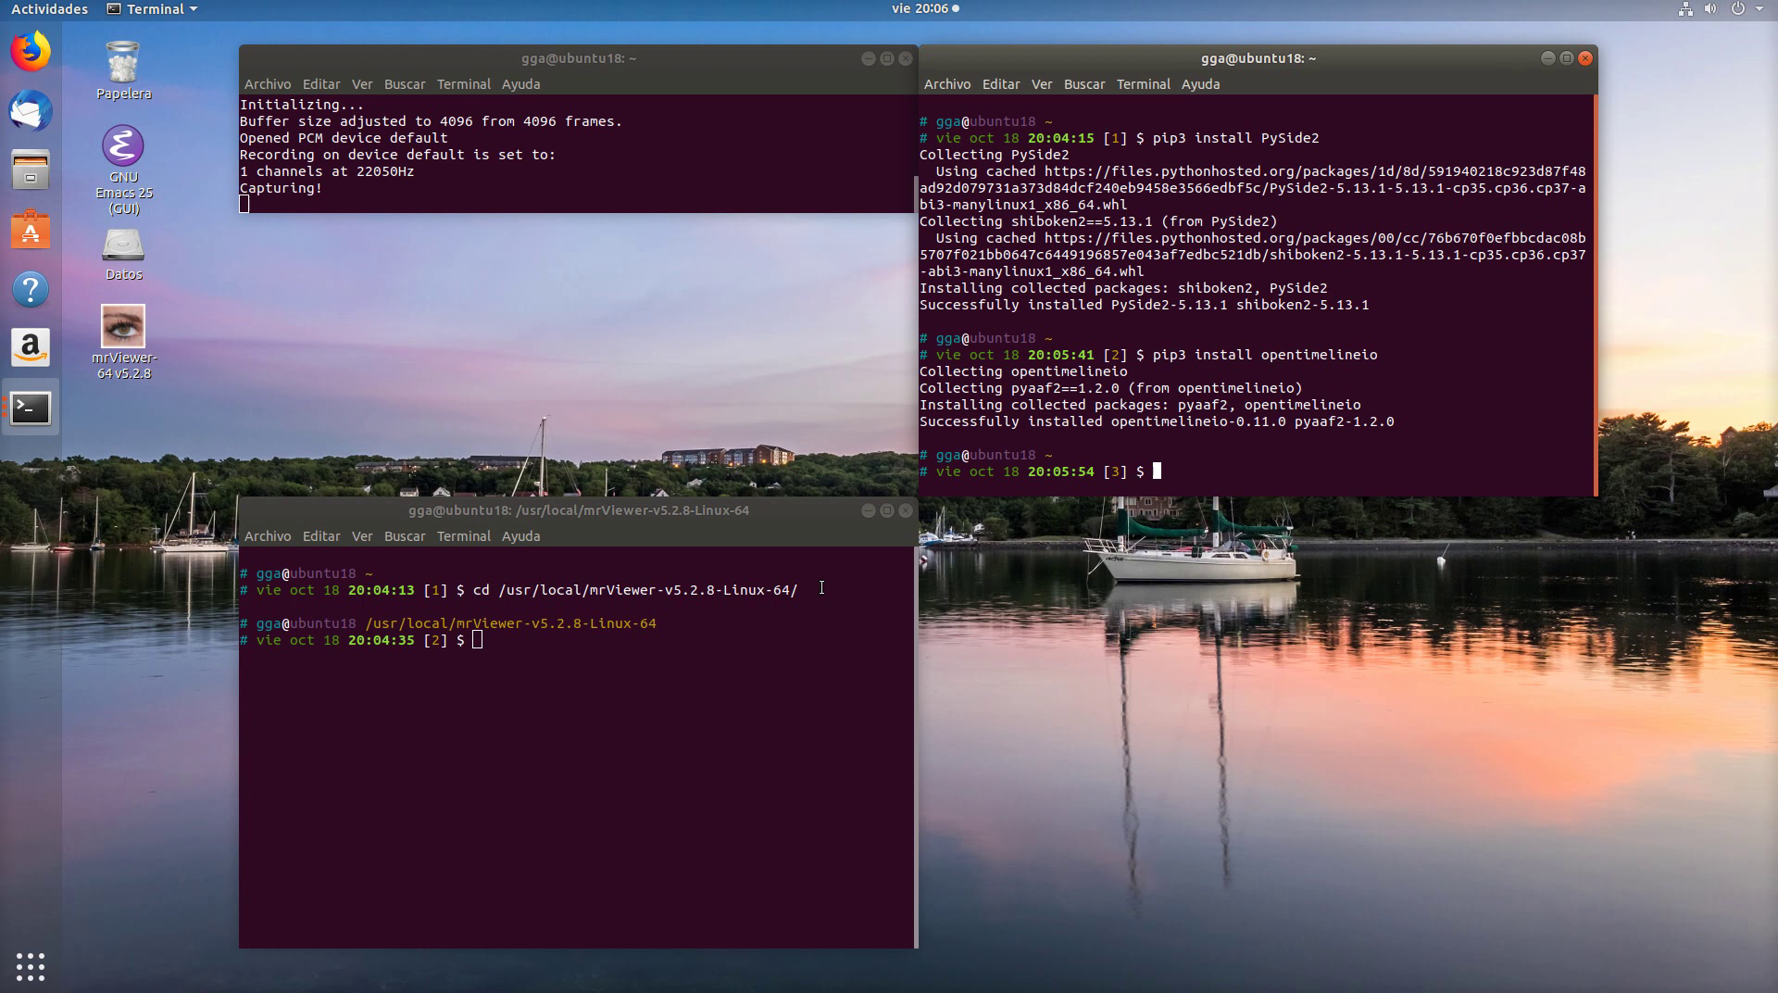
Step: List the contents of the mrViewer-v5.2.8-Linux-64 directory in the terminal already opened there
type("l")
left_click(750, 673)
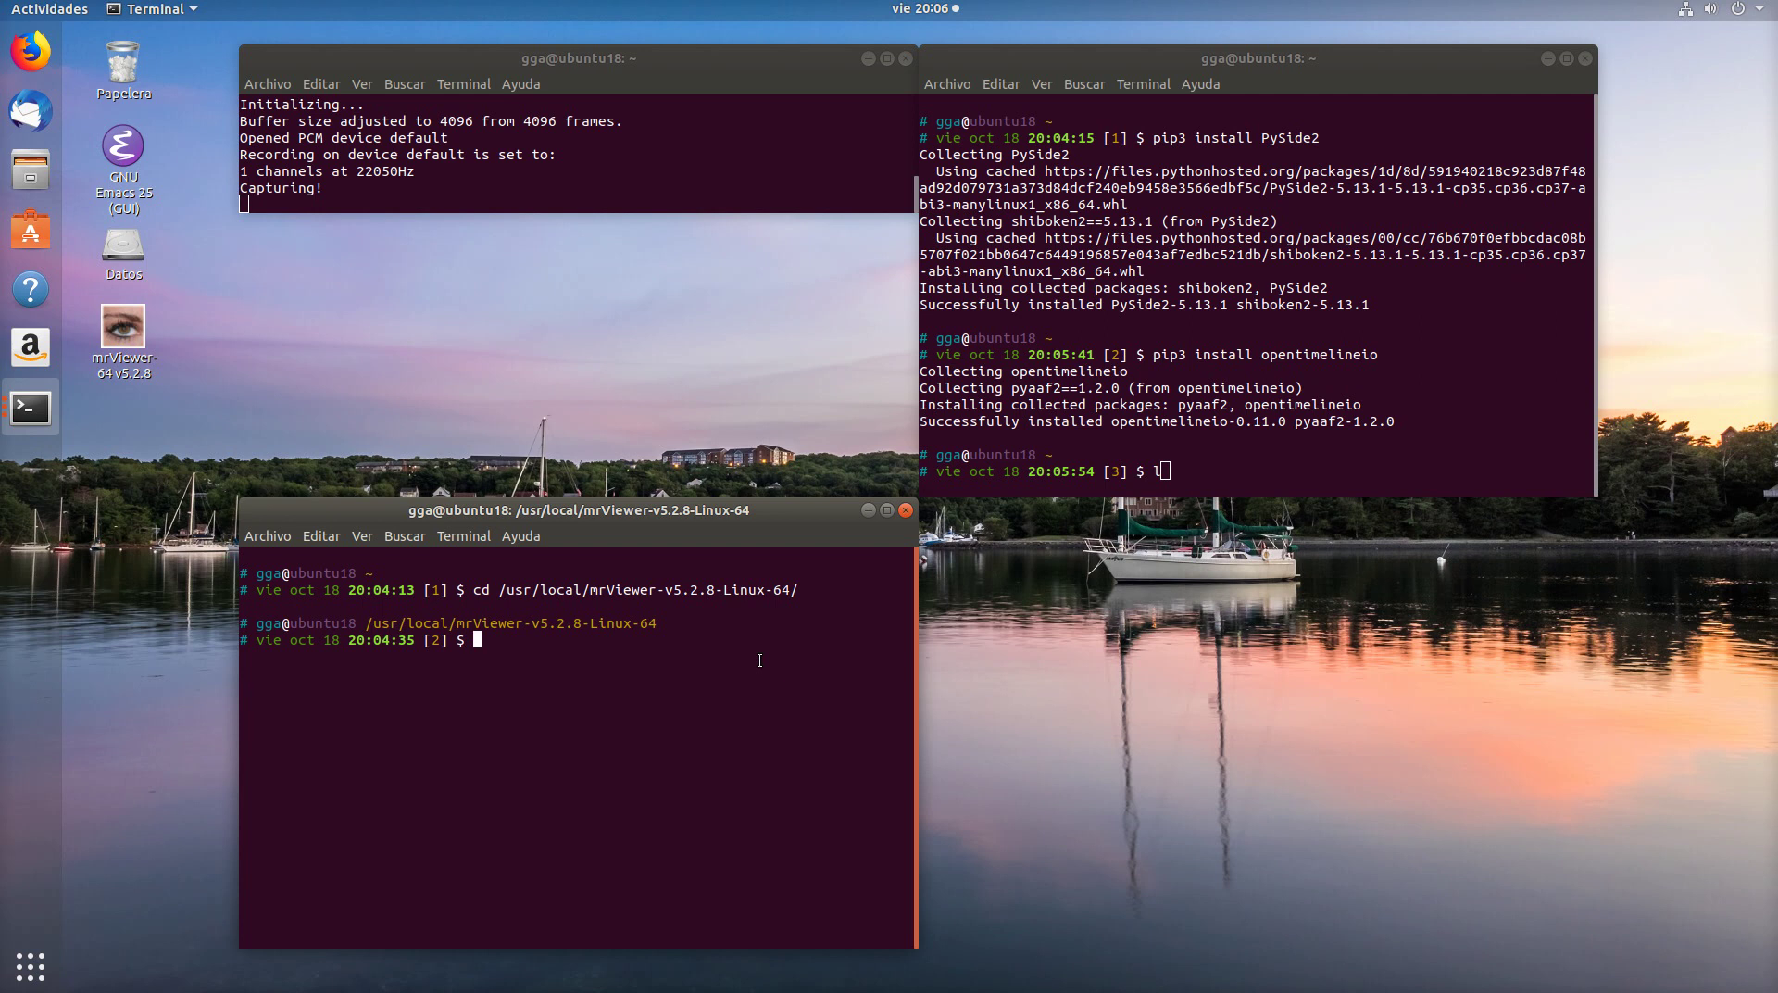
type("ls")
key("Return")
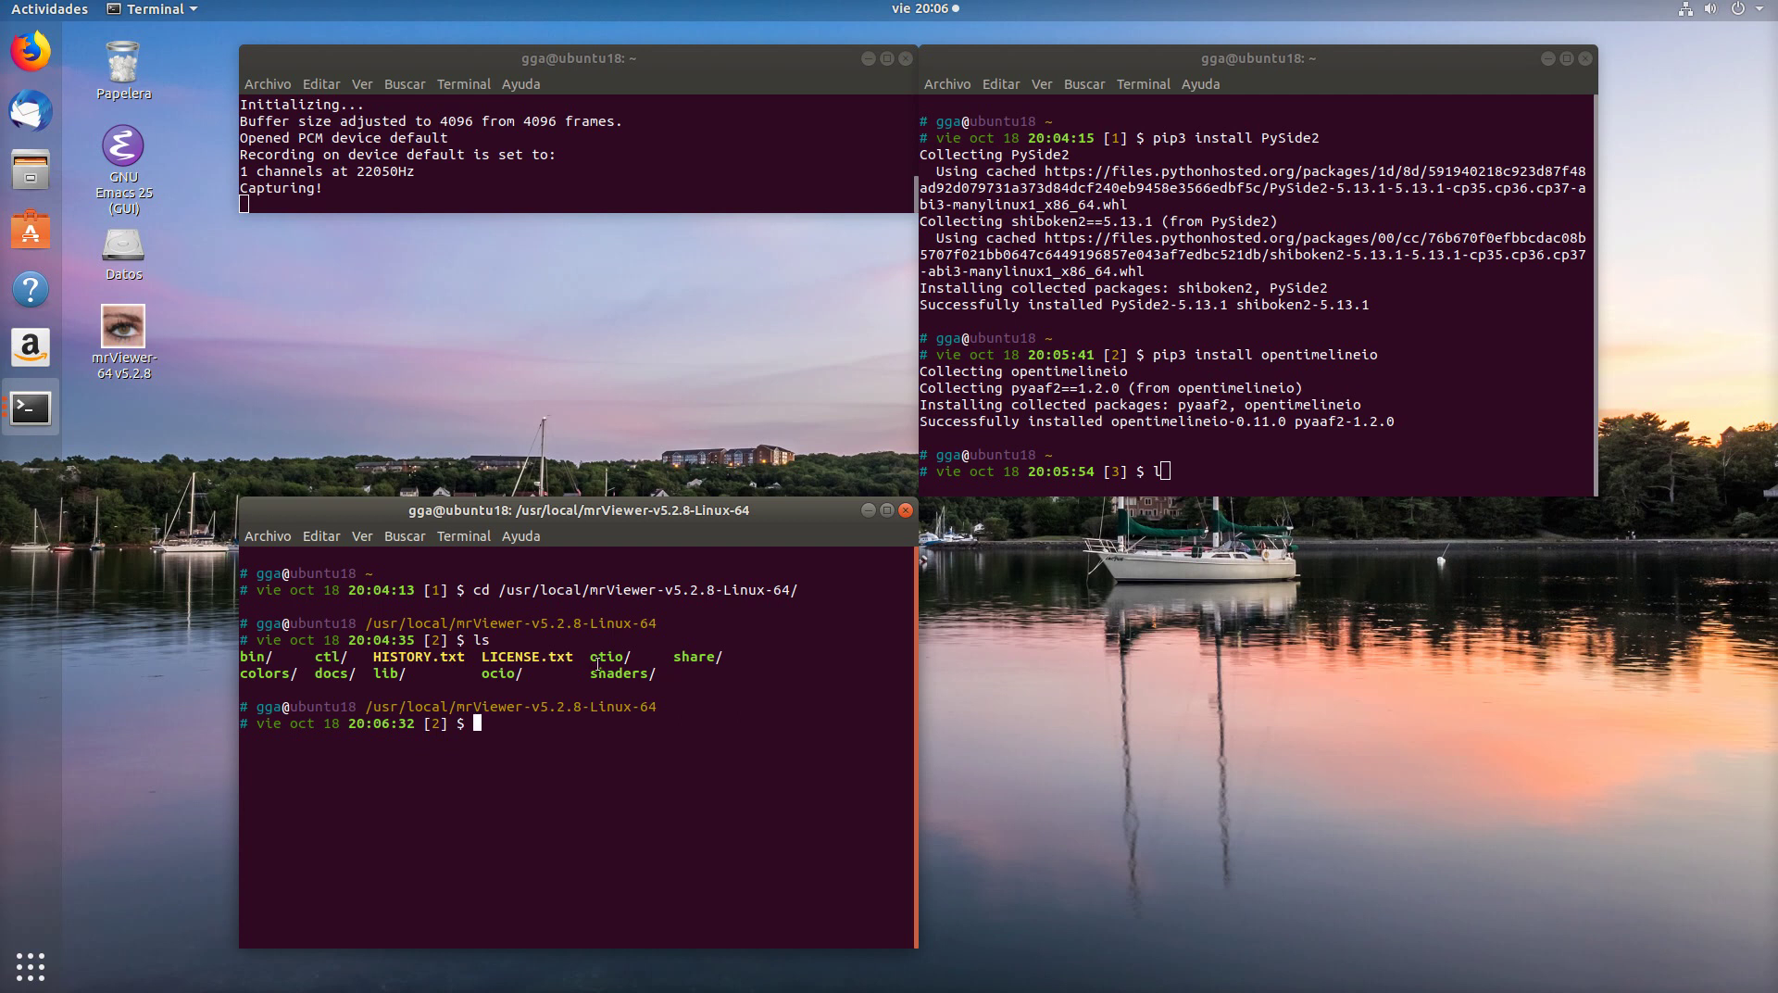
Step: Change into the otio directory of the mrViewer installation and list its contents
left_click_drag(589, 657, 630, 657)
left_click(630, 658)
type("cd ot")
key("Tab")
key("Return")
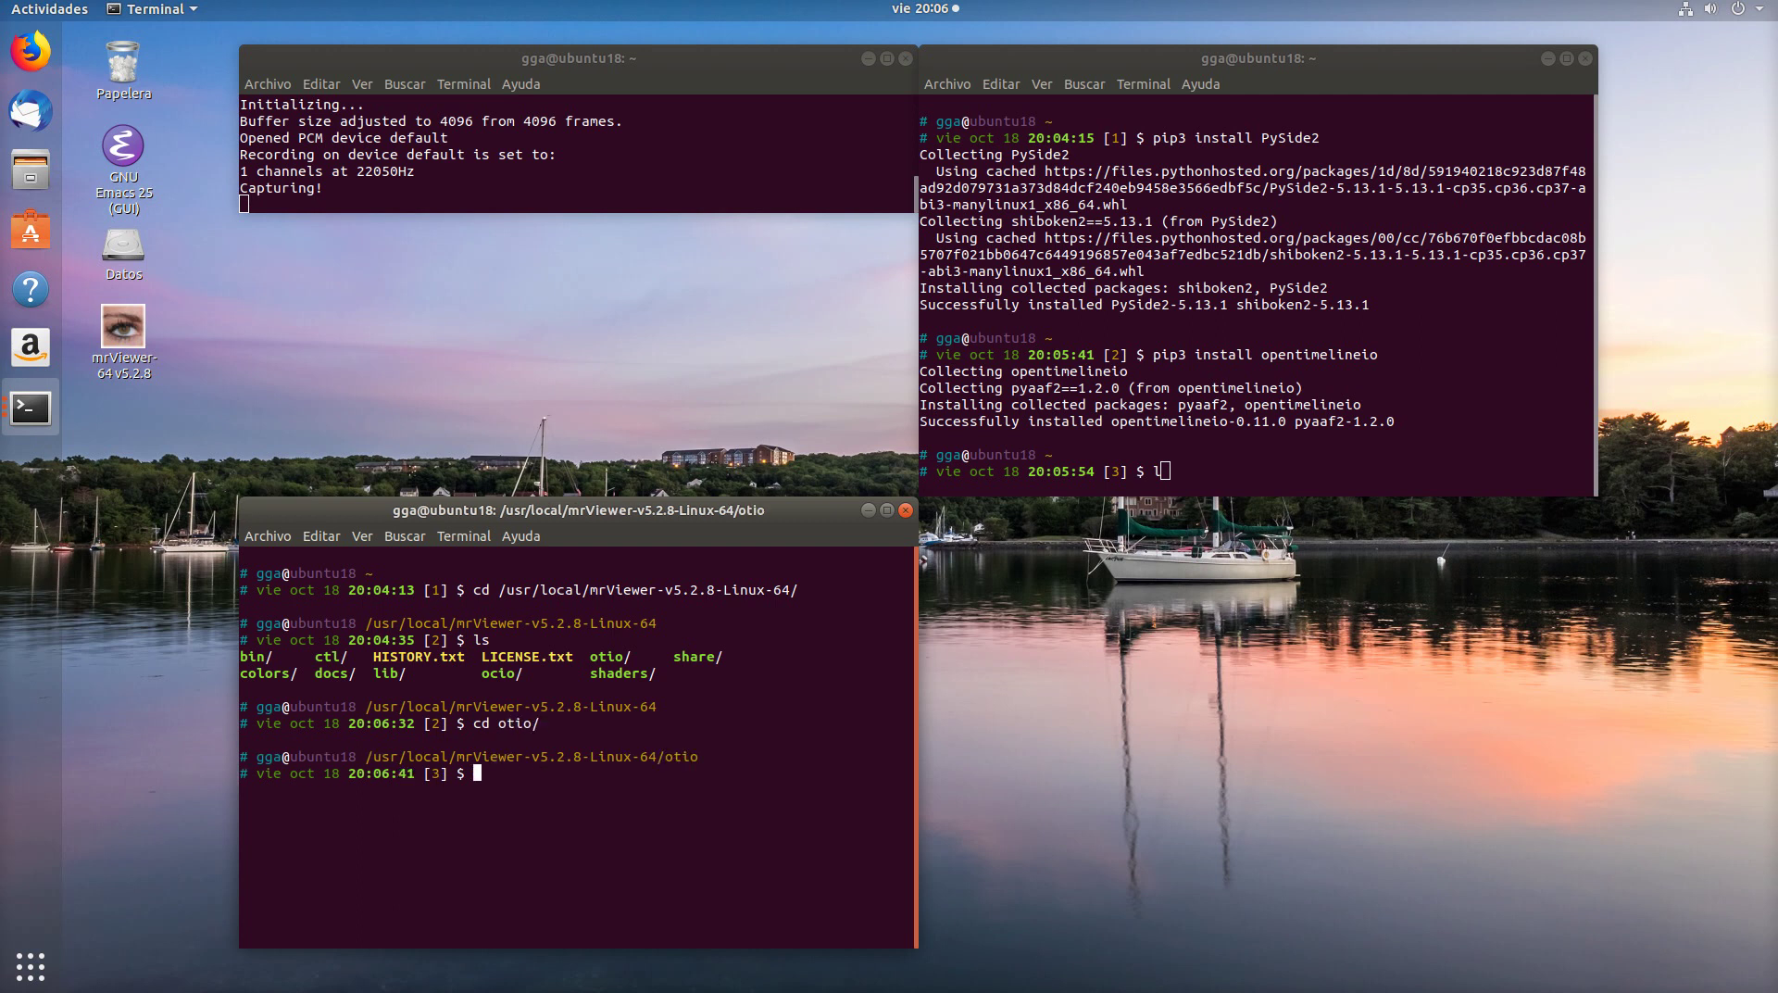
type("ls")
key("Return")
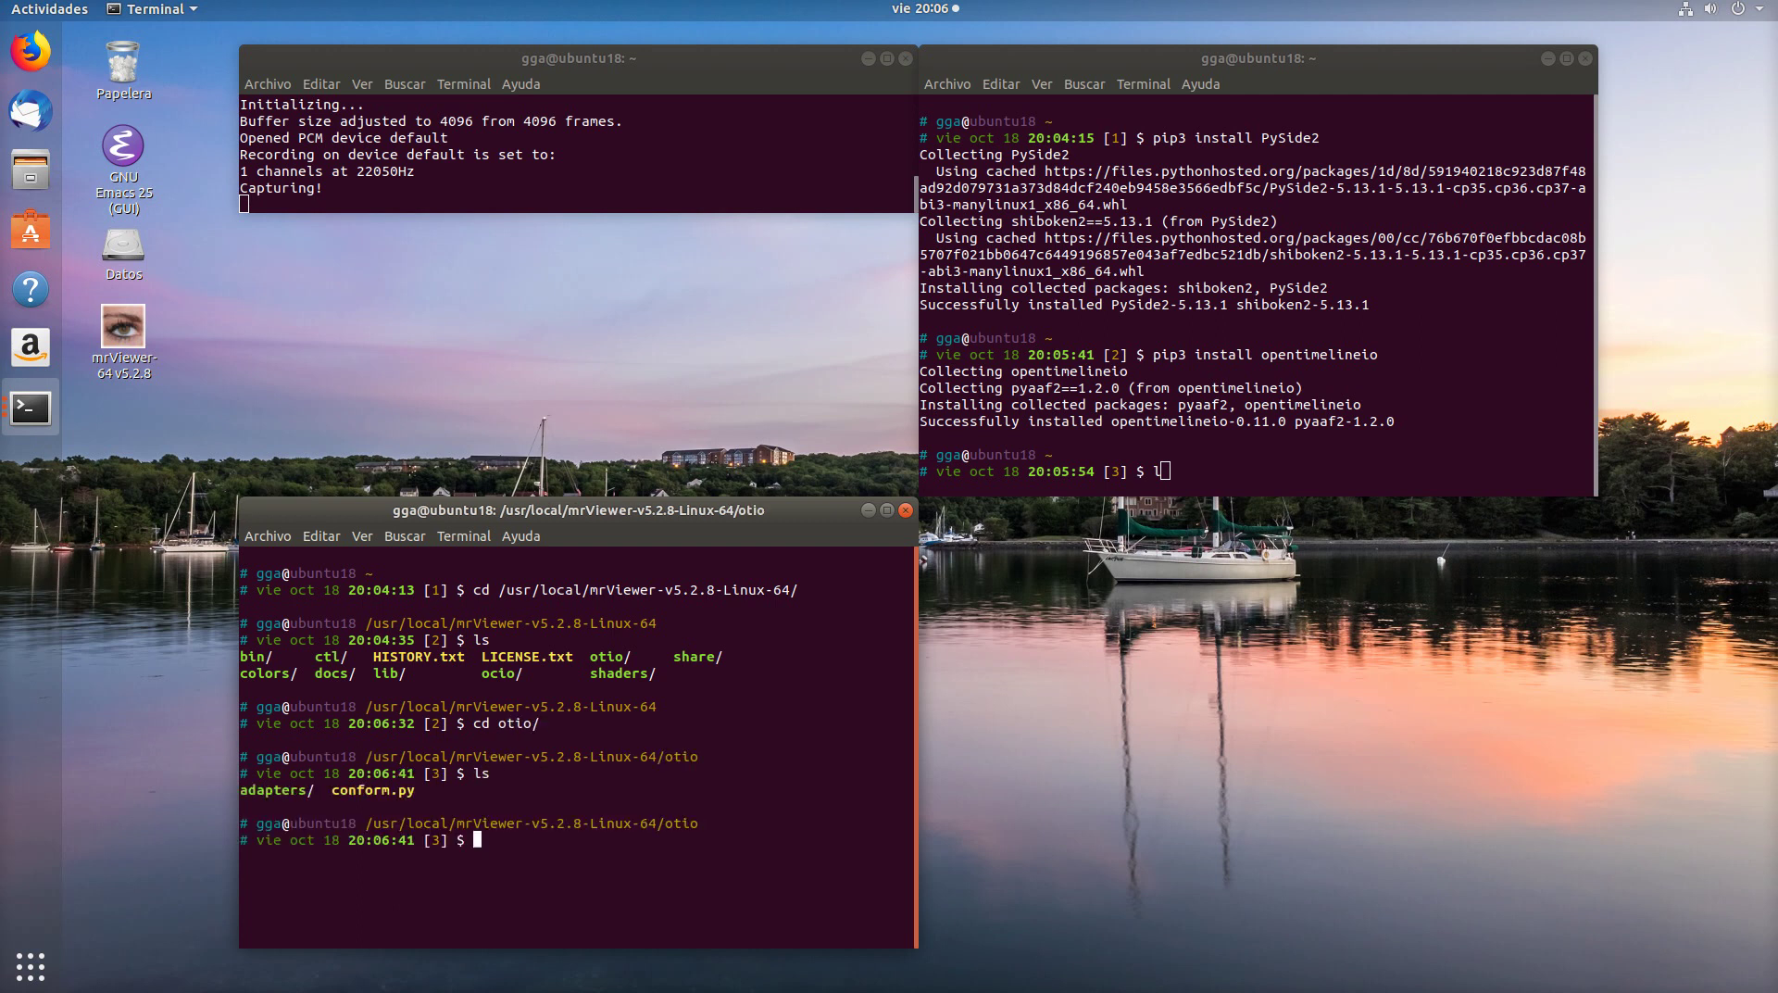
Step: Change into the adapters directory inside otio and list its files
left_click_drag(325, 784, 241, 787)
left_click(335, 786)
left_click(241, 787)
type("cd adap")
key("Tab")
key("Return")
type("ls")
key("Return")
type("rm #")
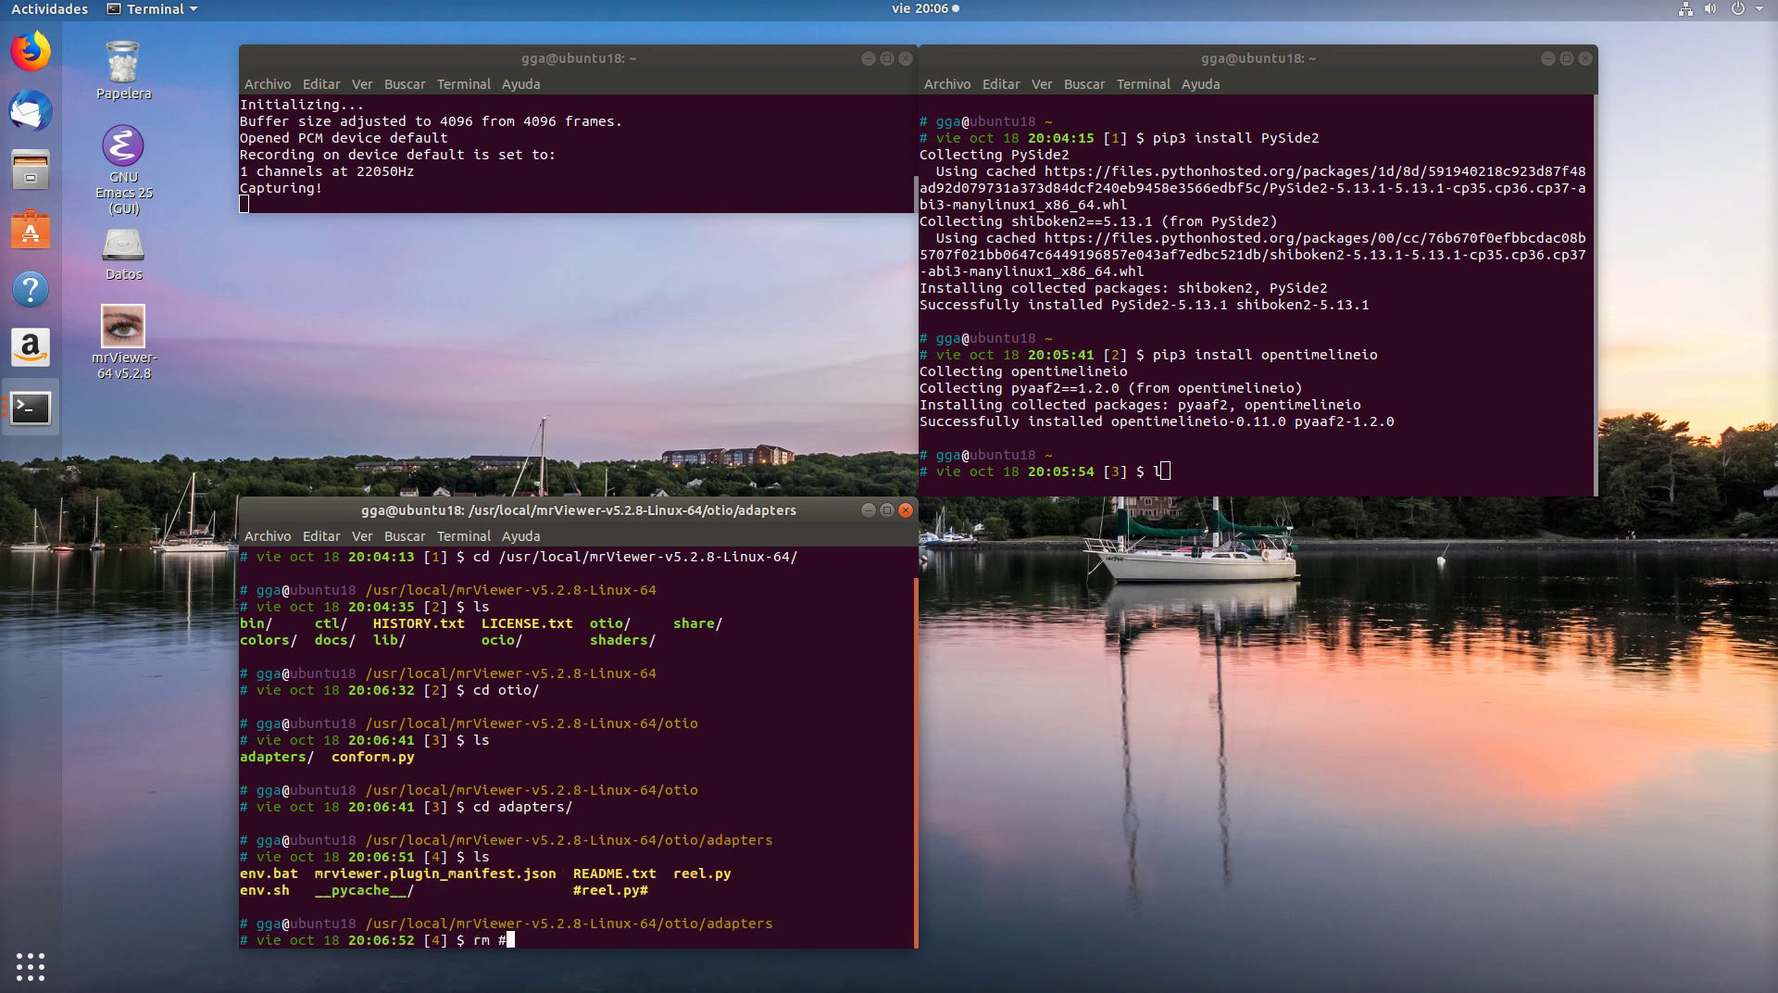
key("Tab")
key("Return")
key("ctrl+c")
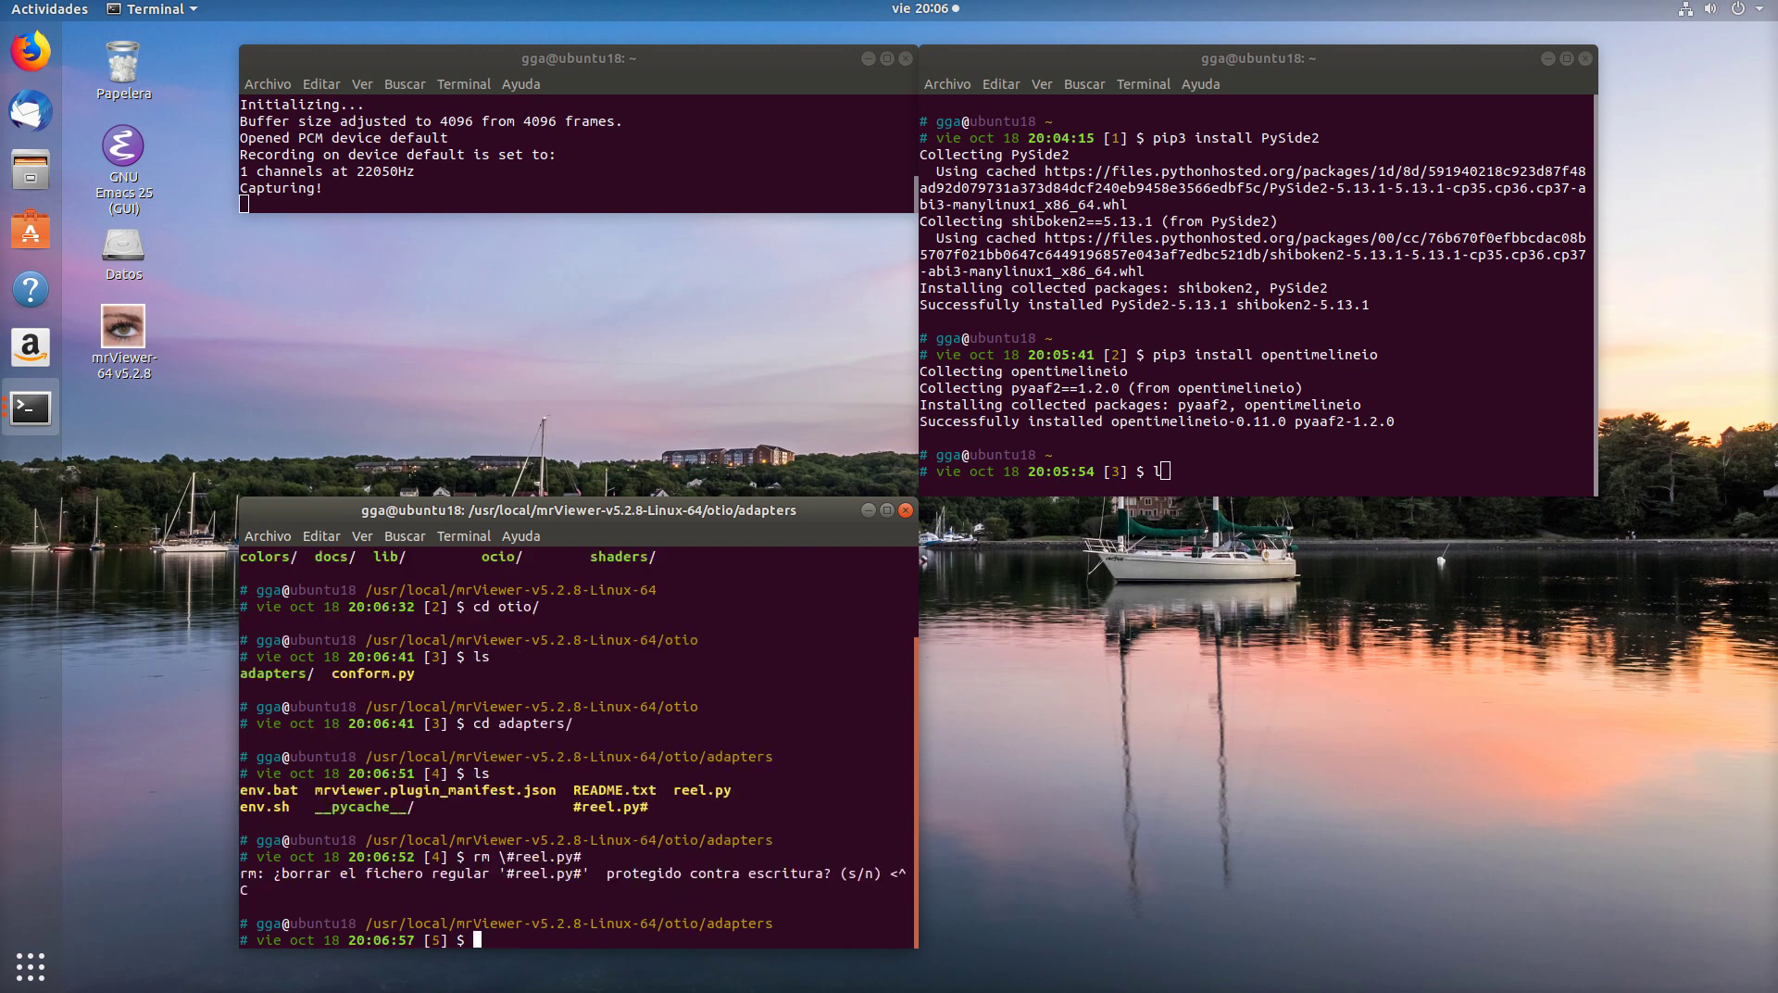
Step: Delete the #reel.py# file from adapters with sudo rm, supplying the account password, and list the directory again
type("sudo ")
type("rm \\")
type("#")
key("Tab")
key("Return")
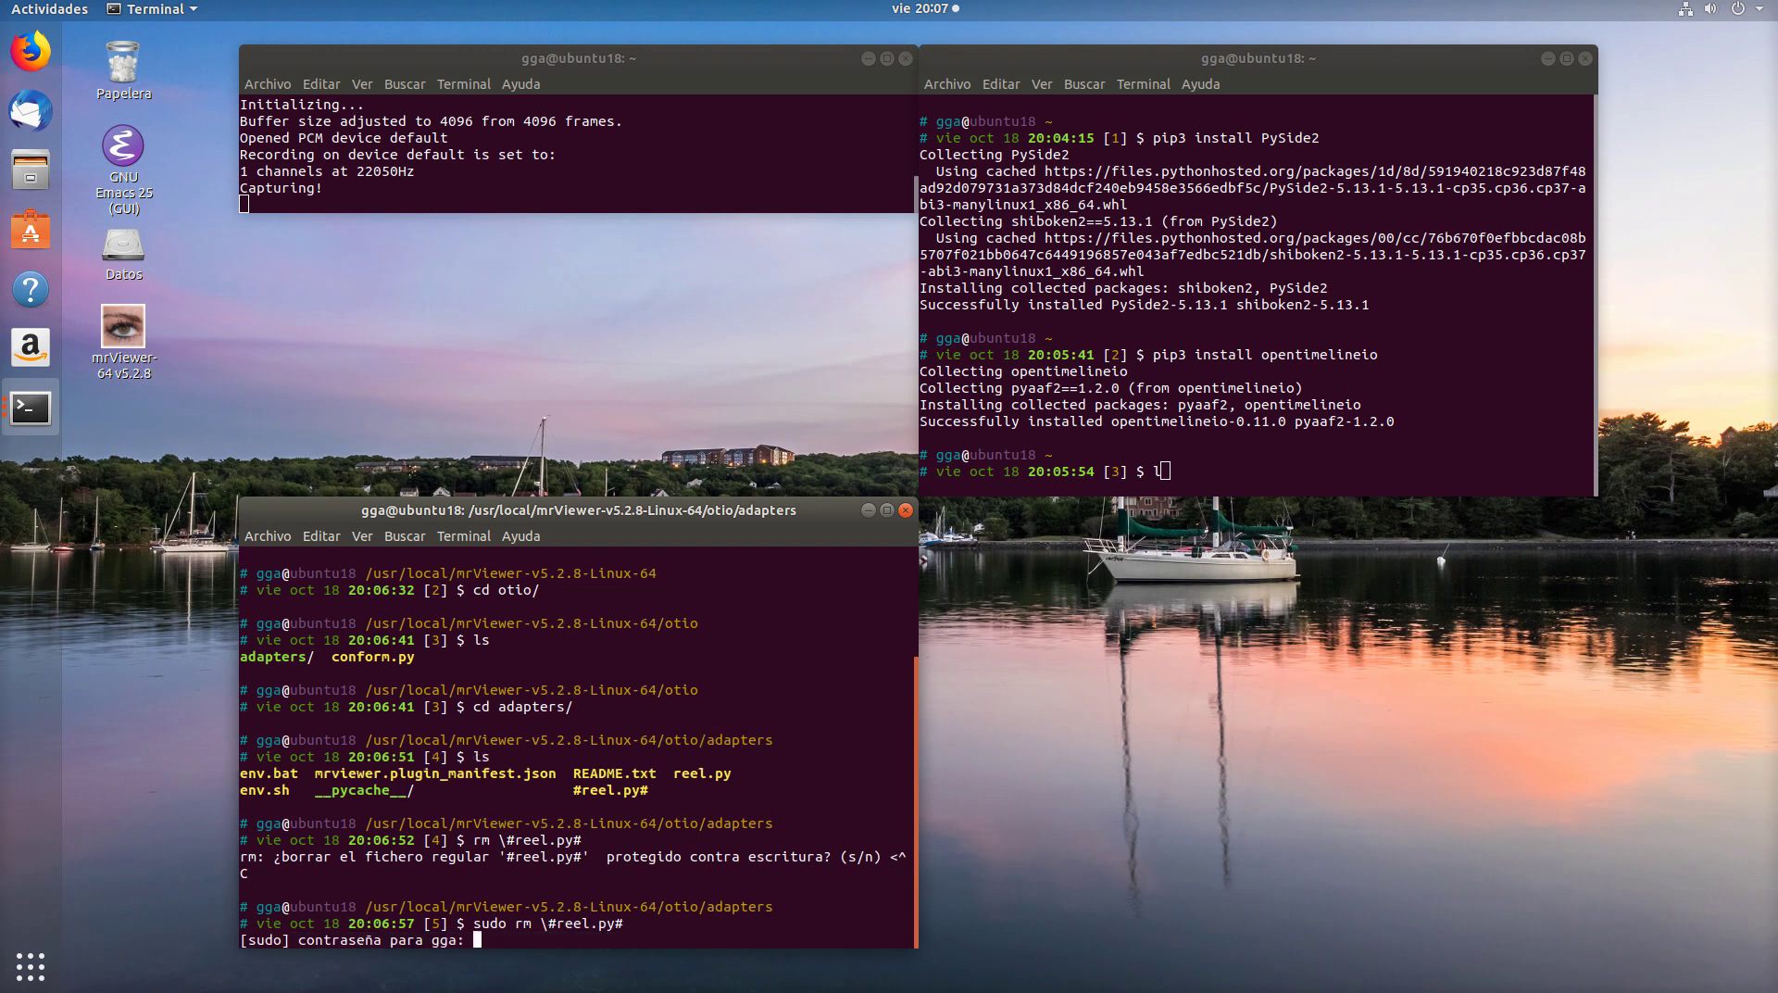
key("Return")
type("ls")
key("Return")
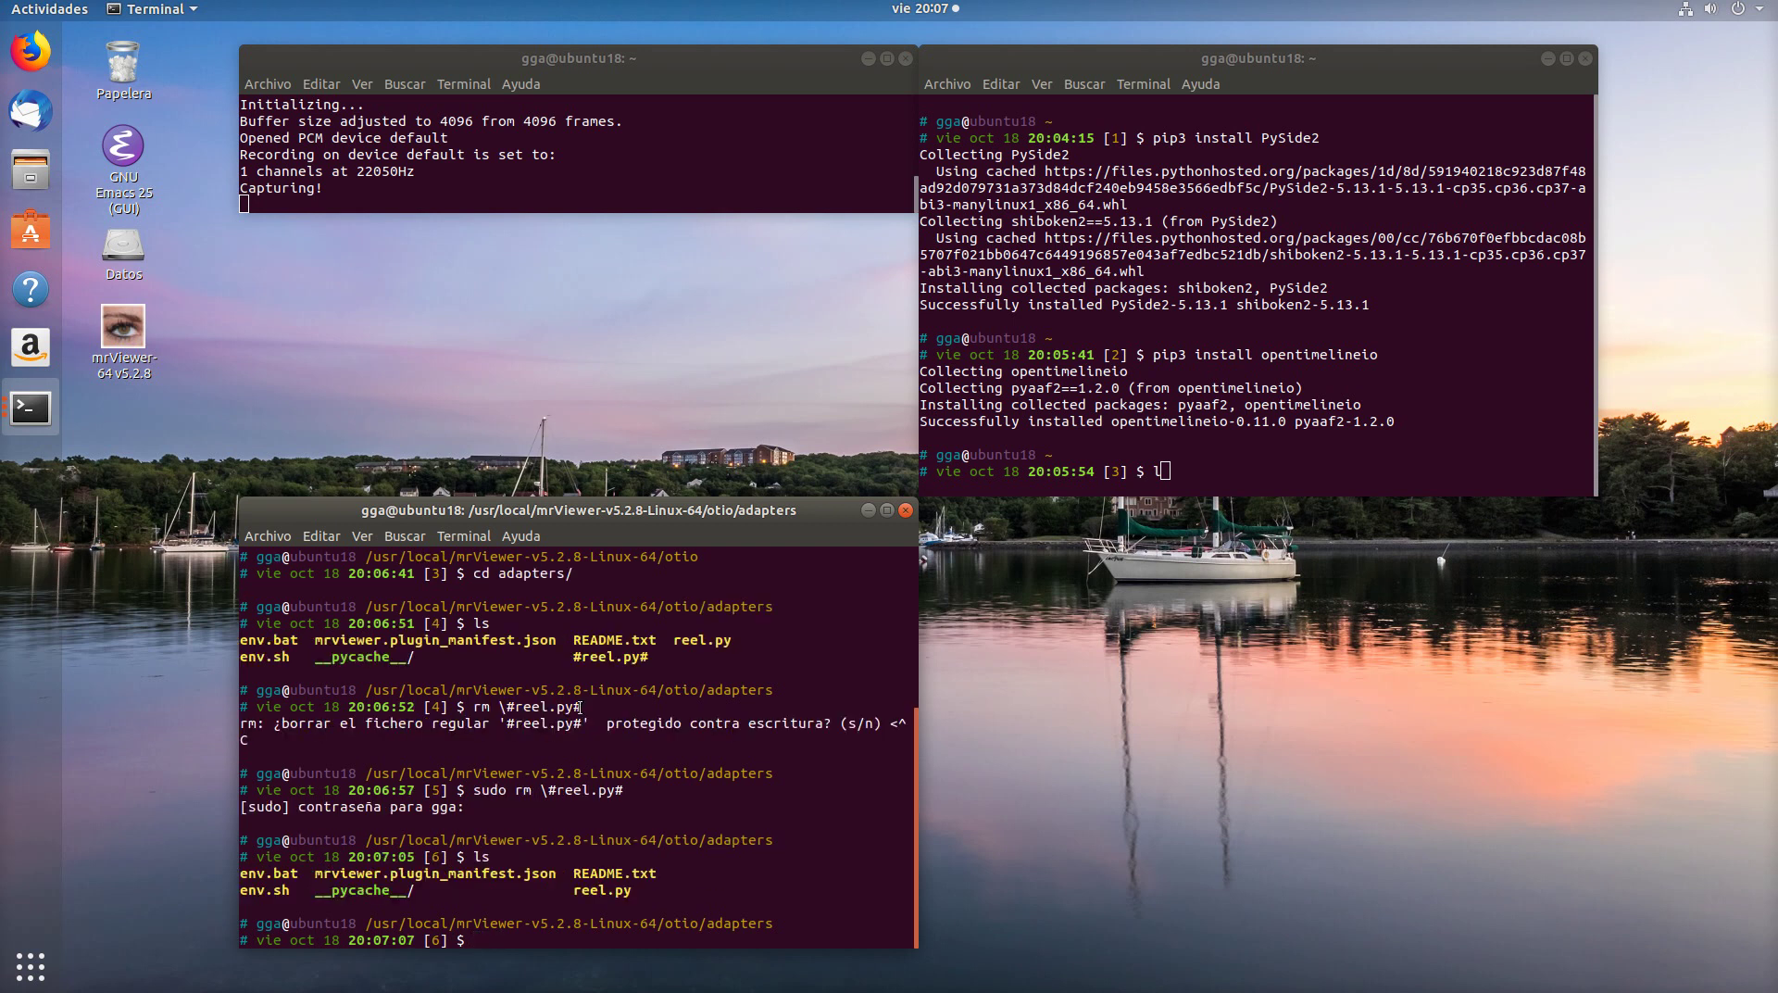
Step: Point out reel.py, mrviewer.plugin_manifest.json, env.bat and env.sh in the adapters listing
left_click_drag(573, 890, 629, 894)
left_click_drag(559, 873, 318, 873)
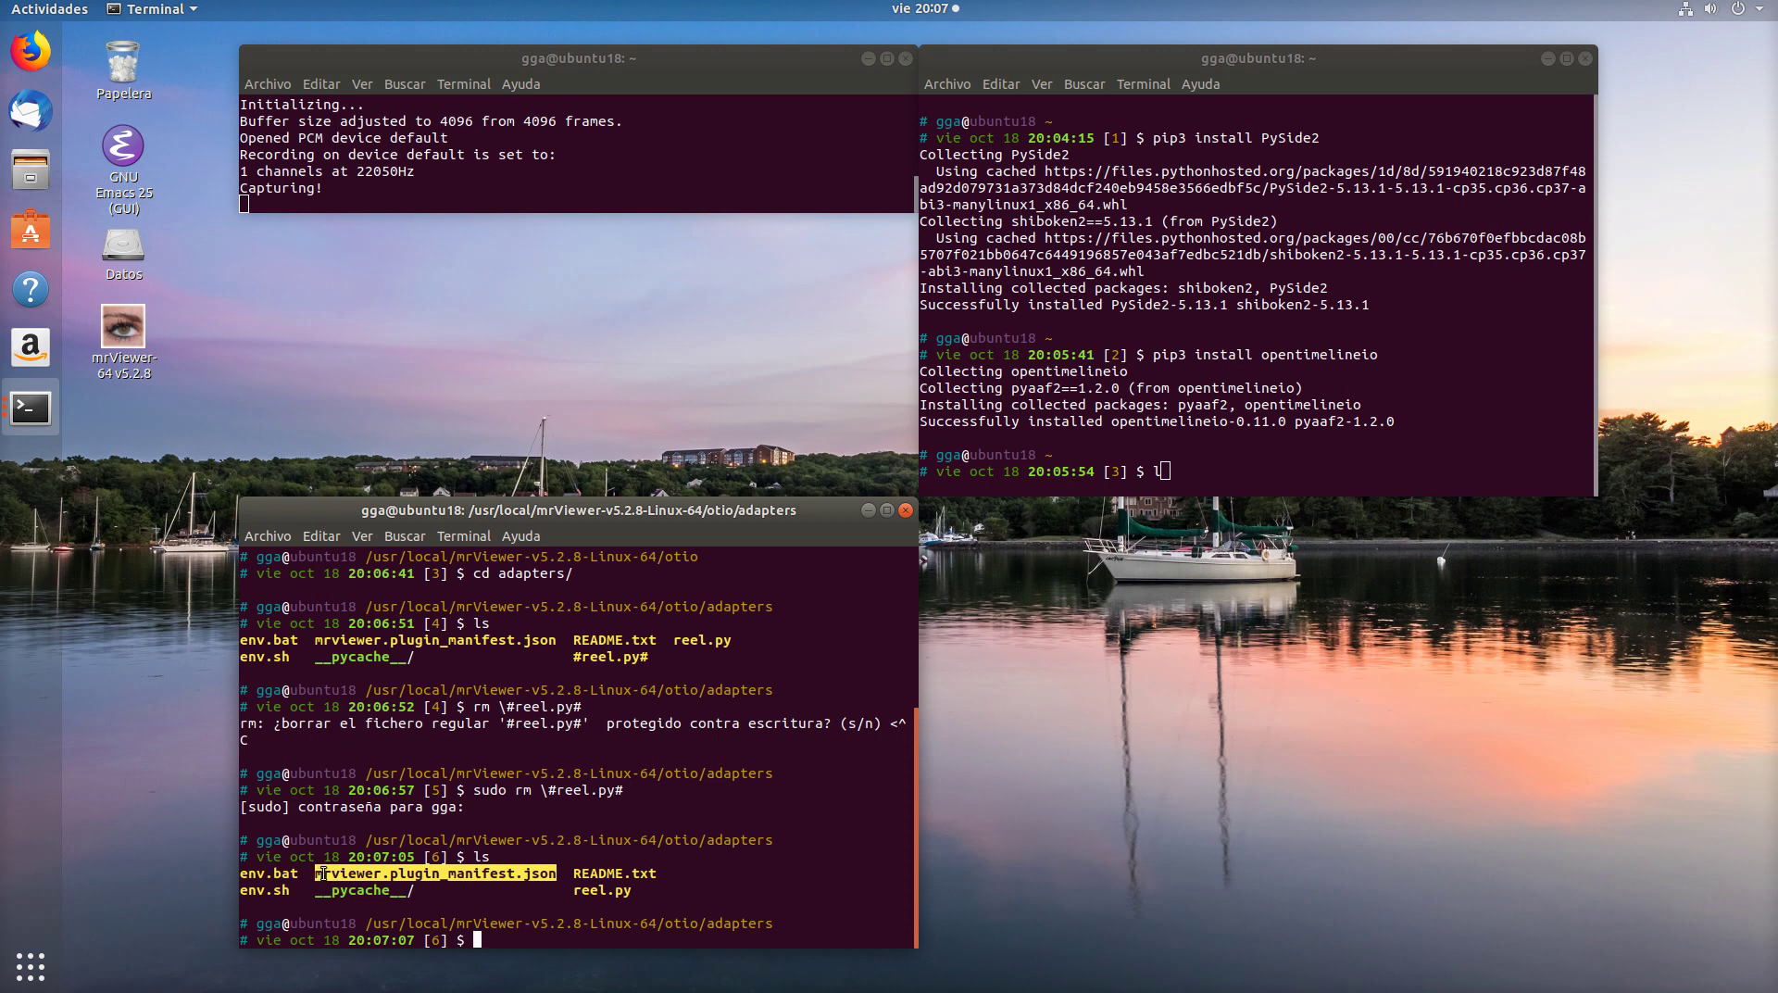
left_click_drag(289, 891, 250, 876)
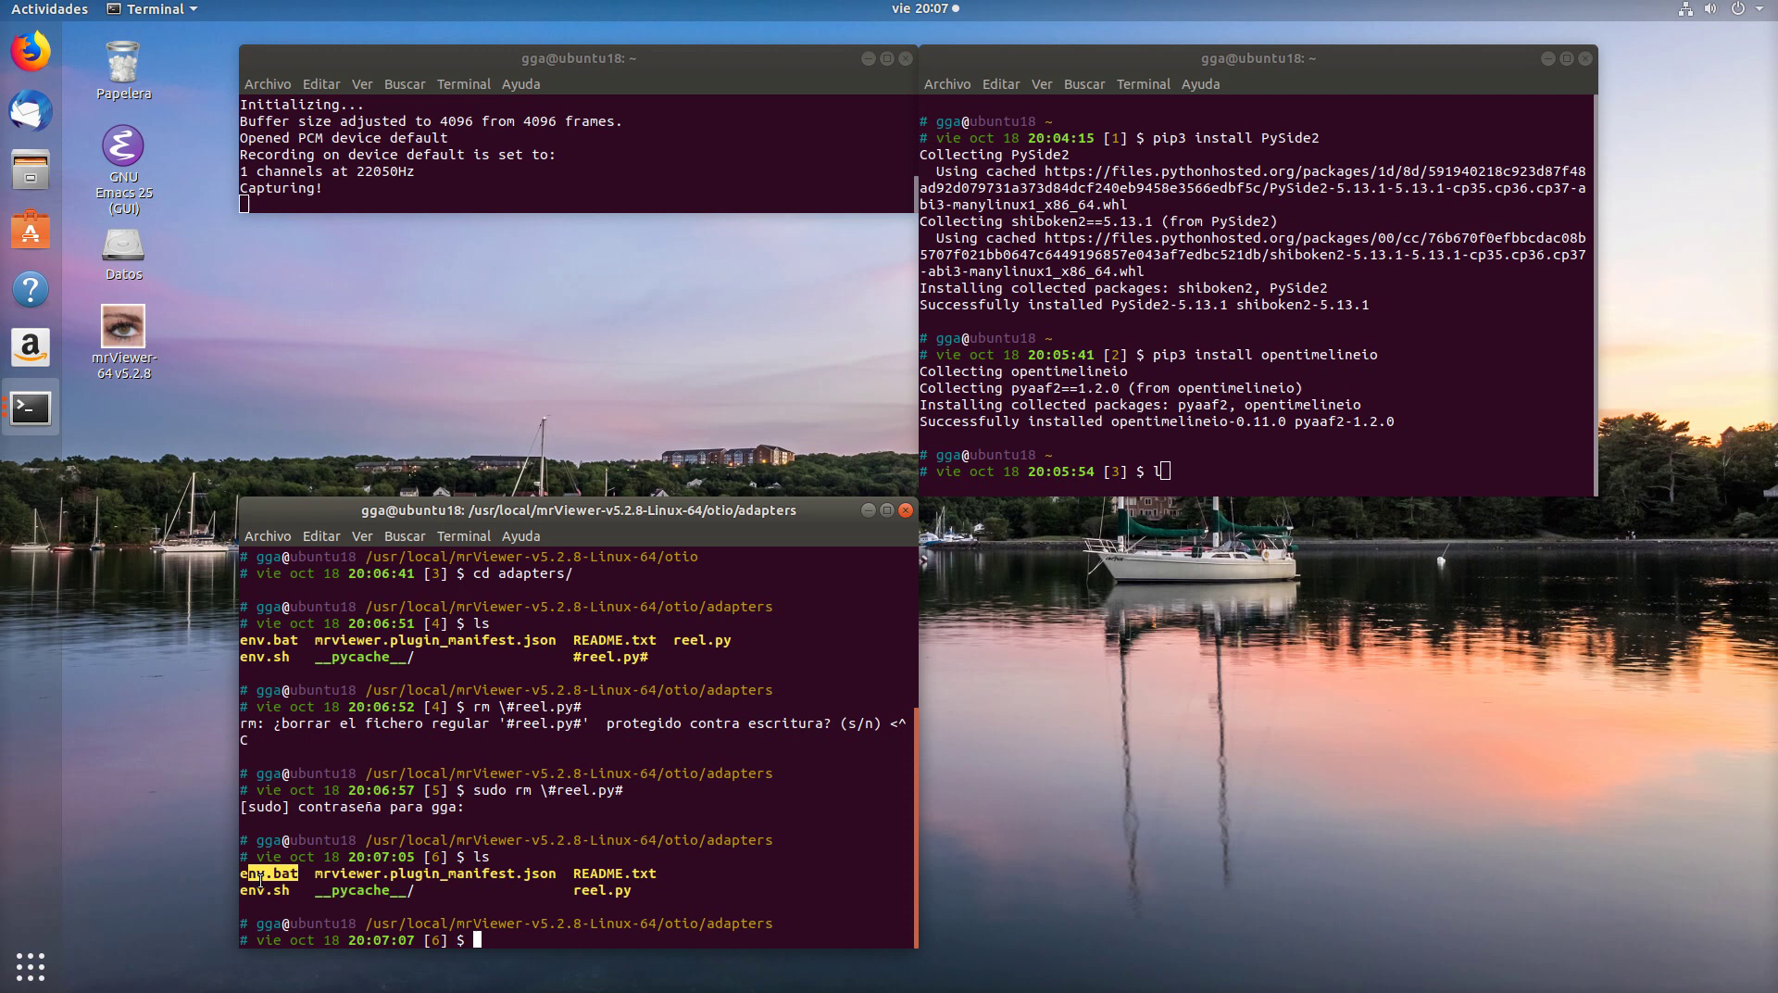
left_click_drag(299, 890, 252, 890)
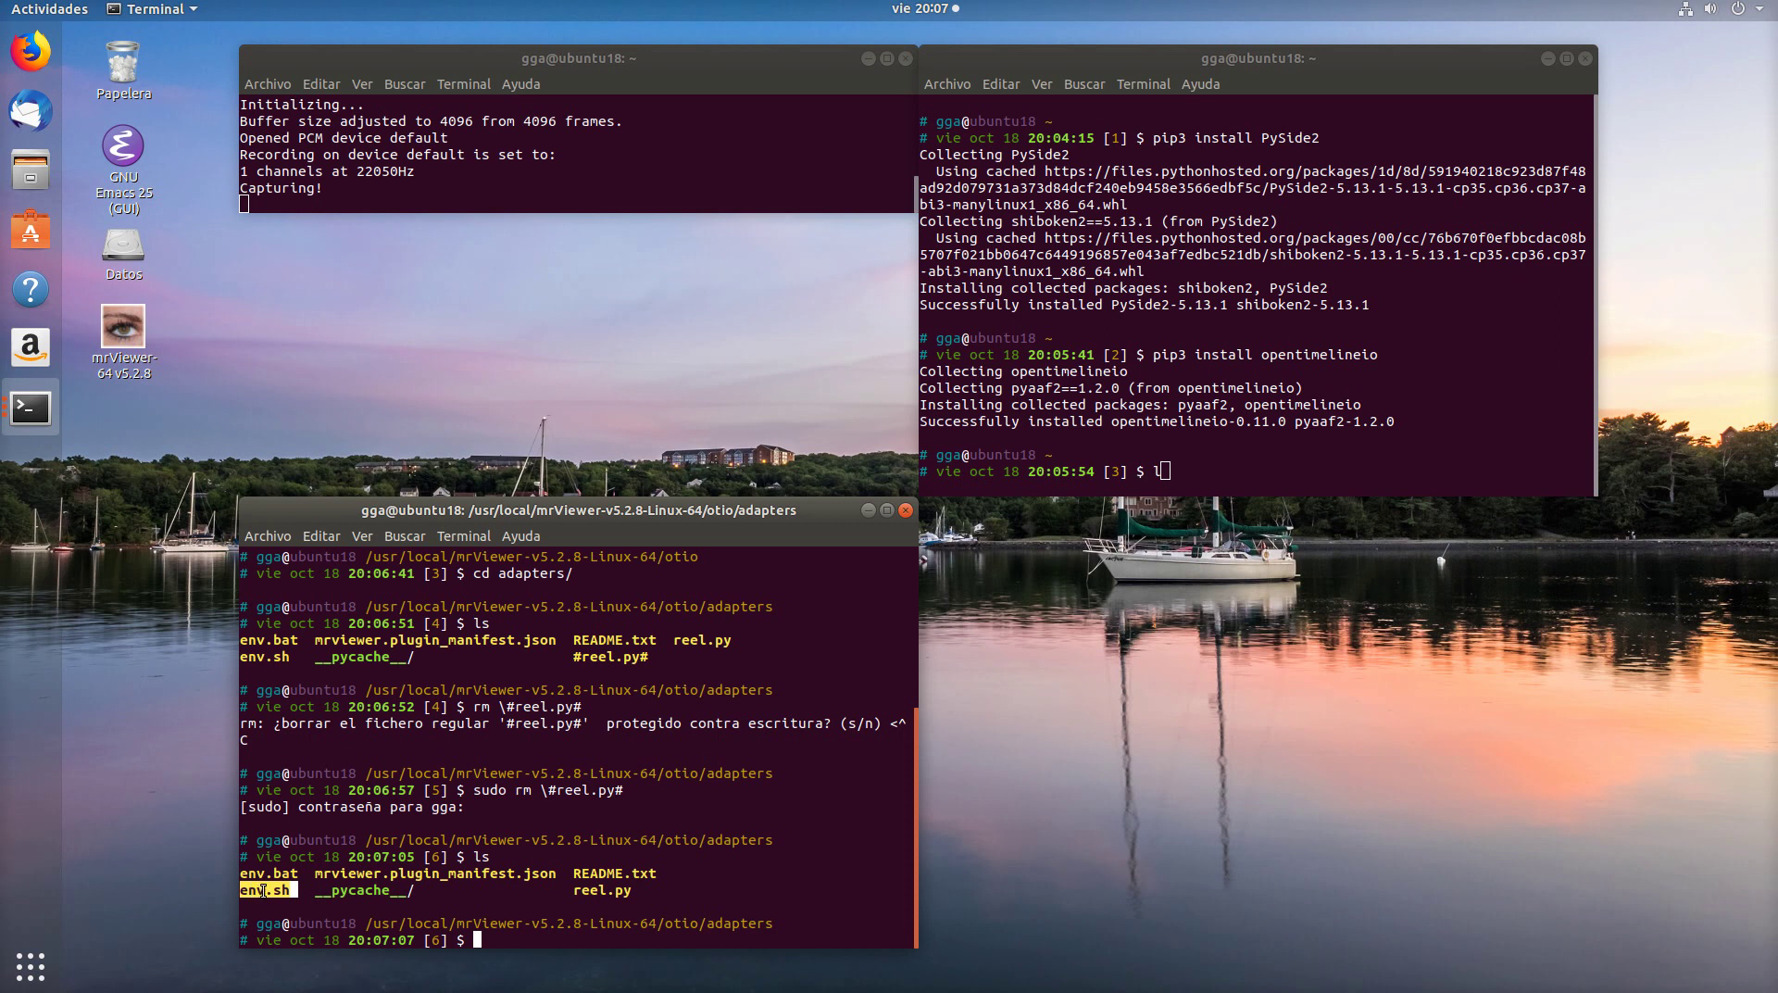
left_click(296, 880)
left_click_drag(297, 878, 244, 877)
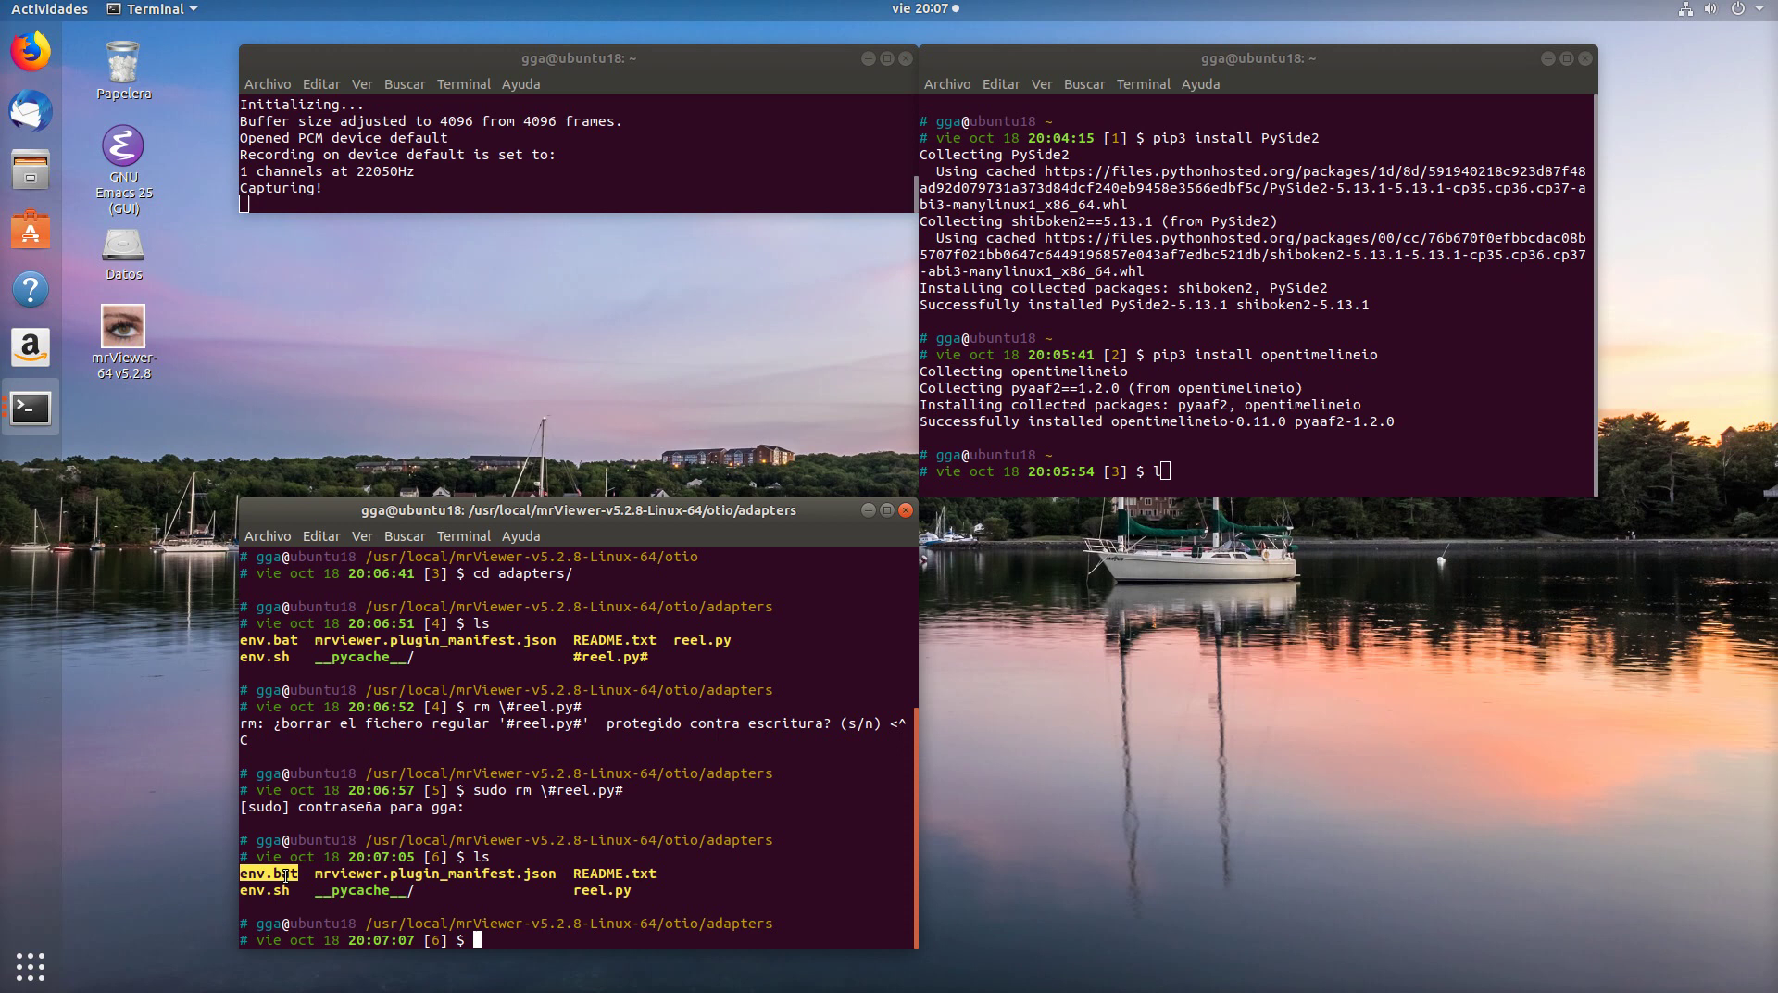
left_click(315, 868)
Step: Source env.sh from the adapters directory to load its environment settings into the shell
type("source e")
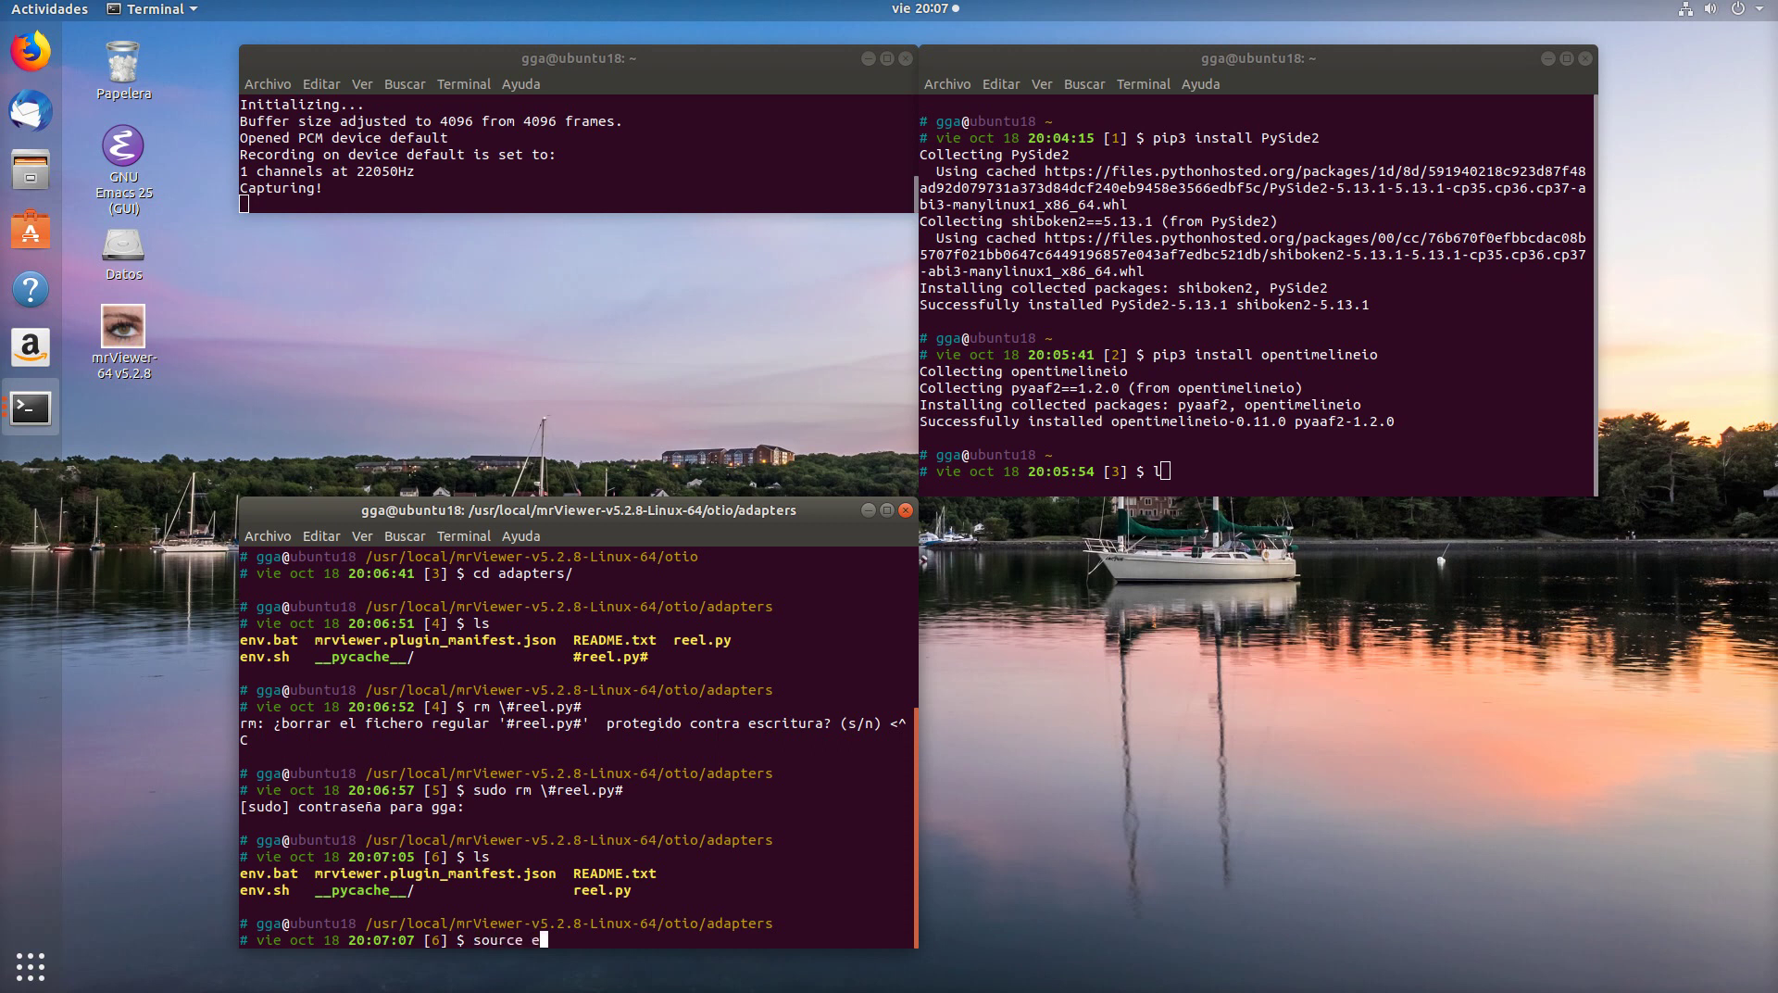
key("Tab")
type("s")
key("Tab")
key("Return")
type("call")
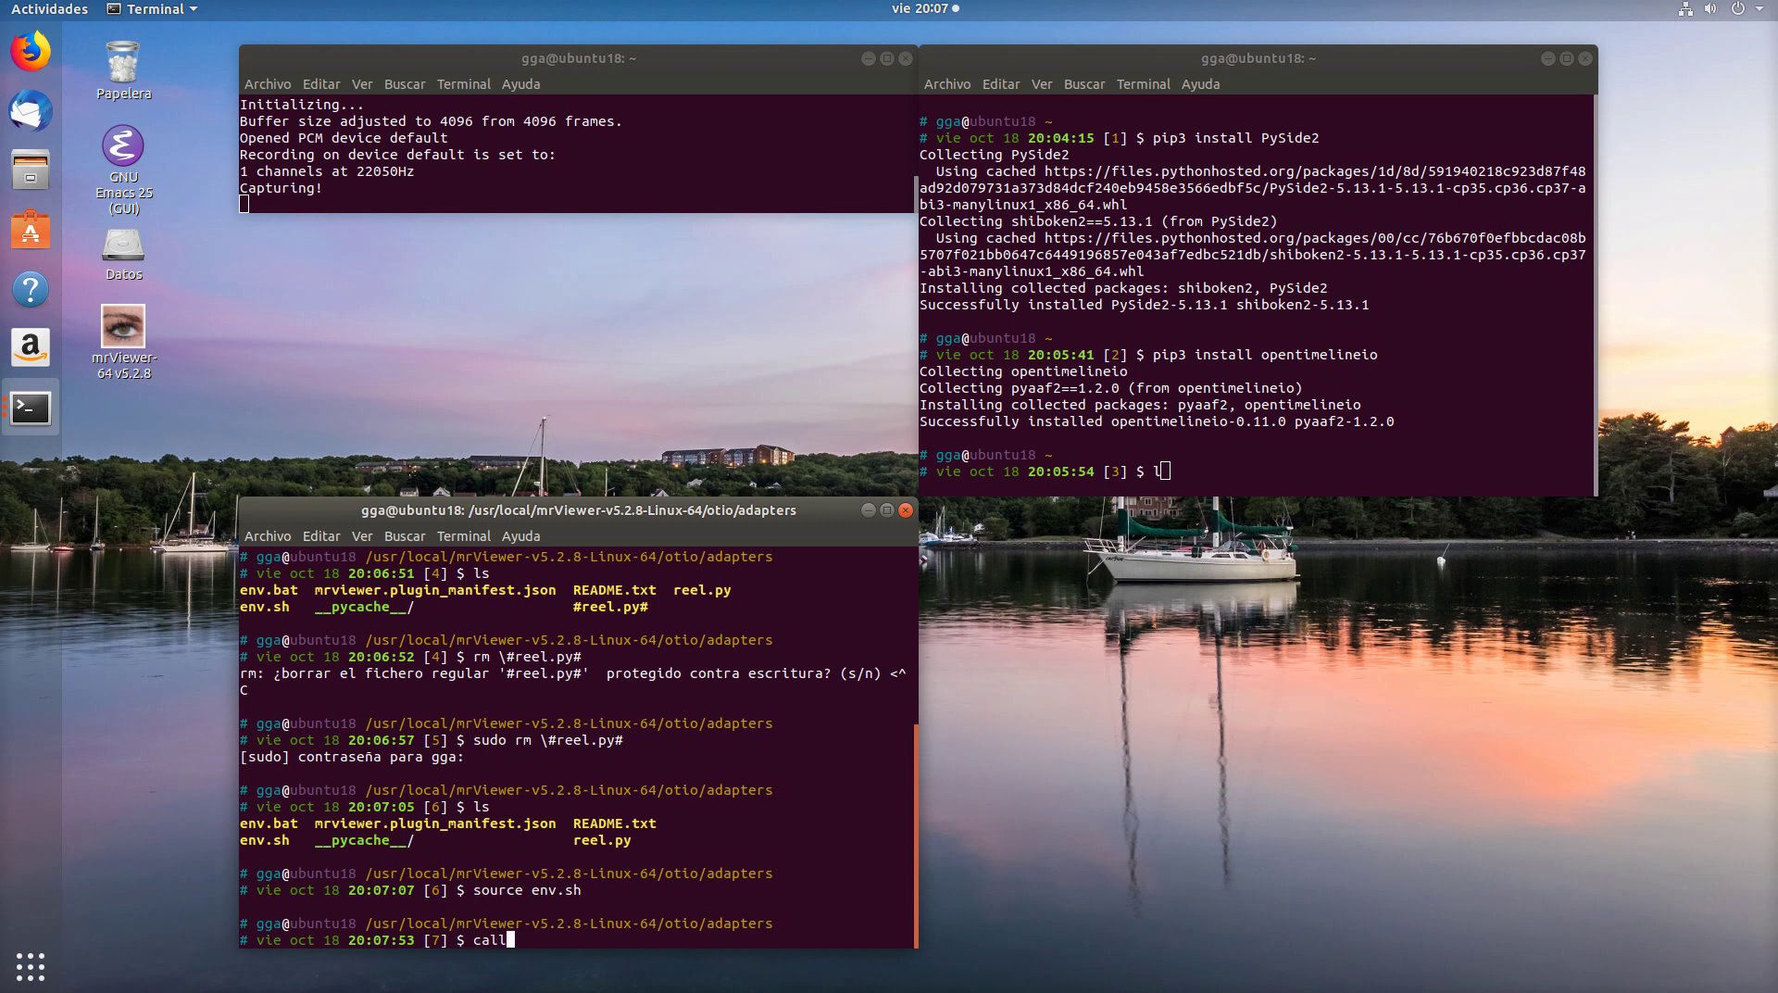
type(" env.bat")
key("BackSpace")
key("BackSpace")
key("BackSpace")
key("BackSpace")
key("BackSpace")
key("BackSpace")
key("BackSpace")
key("BackSpace")
key("BackSpace")
key("BackSpace")
key("BackSpace")
key("BackSpace")
Step: Go up two directory levels to the mrViewer installation root and list its contents
type("..")
key("Return")
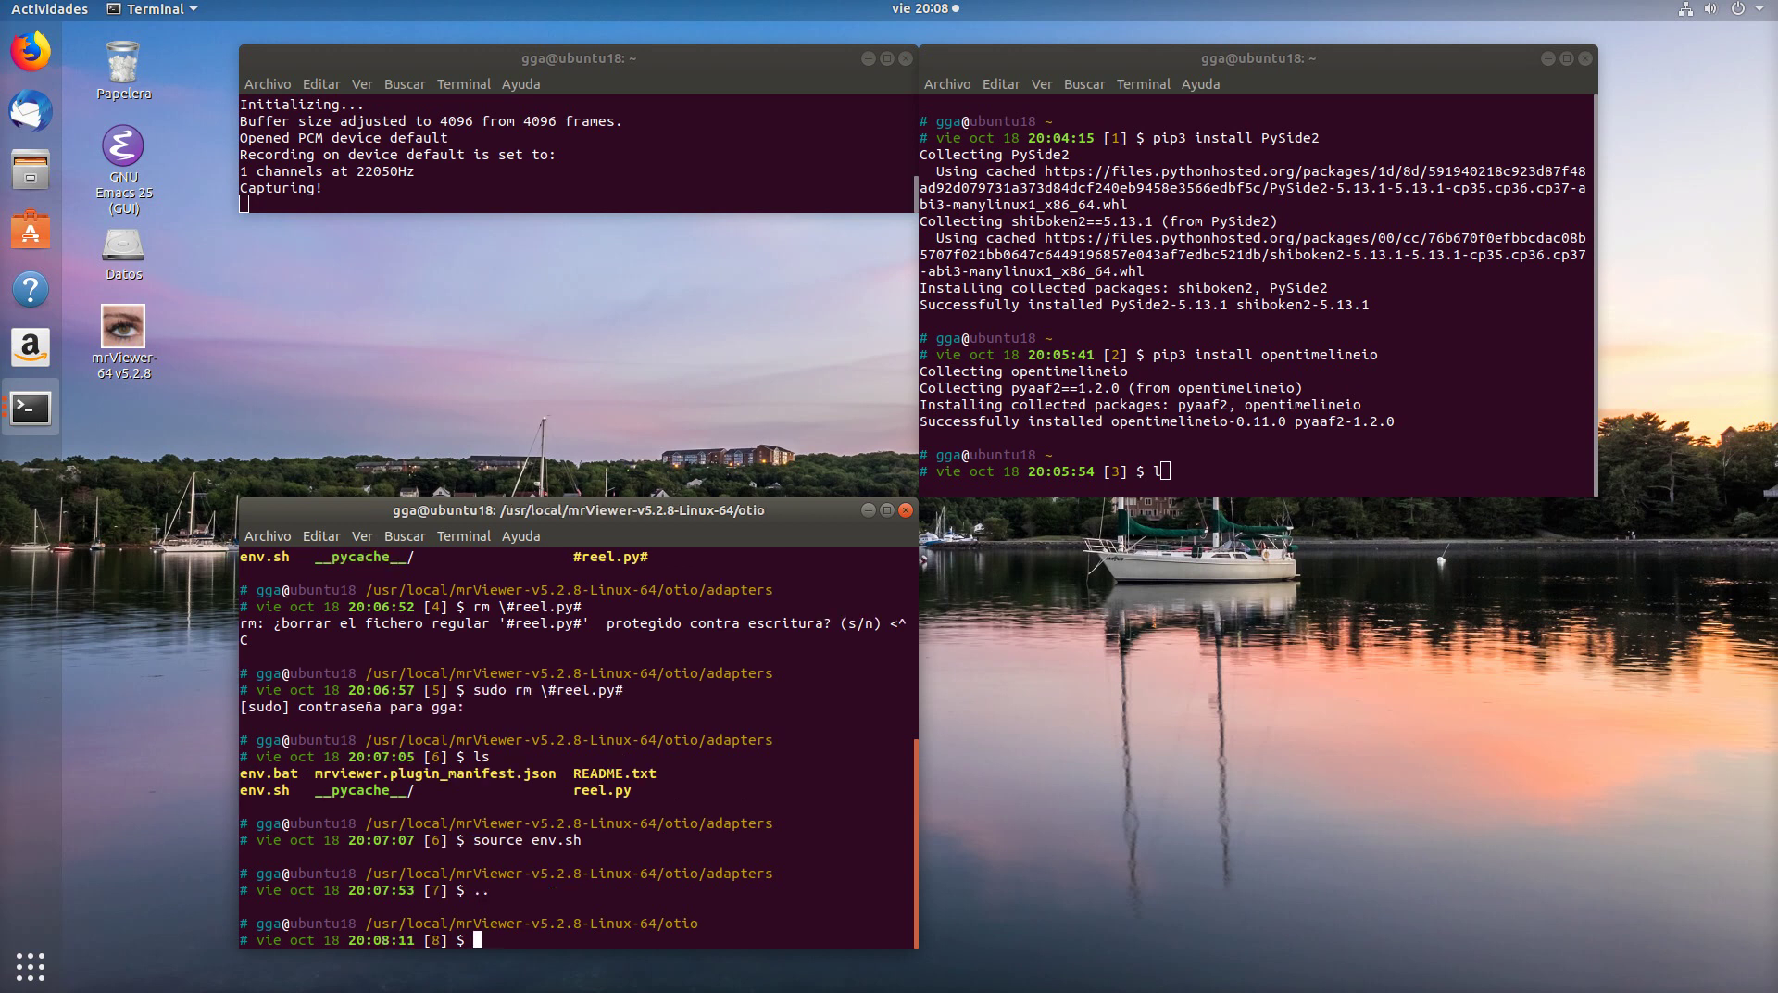
type("..")
key("Return")
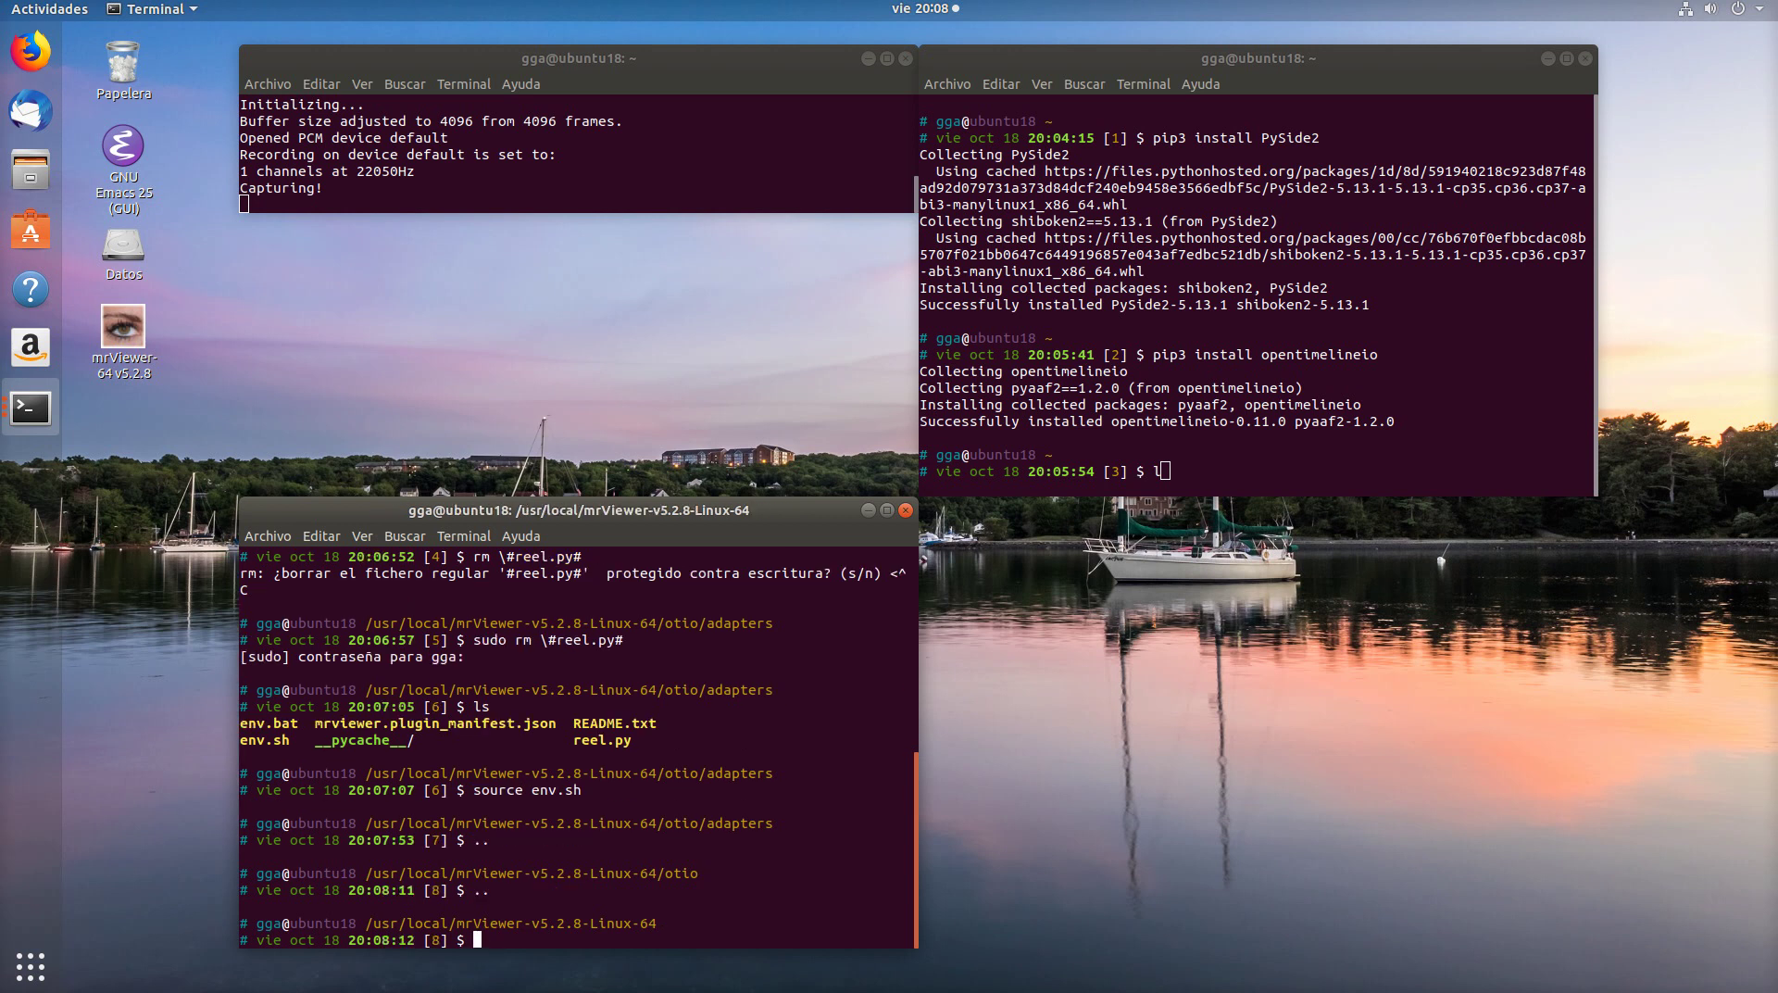
type("ls")
key("Return")
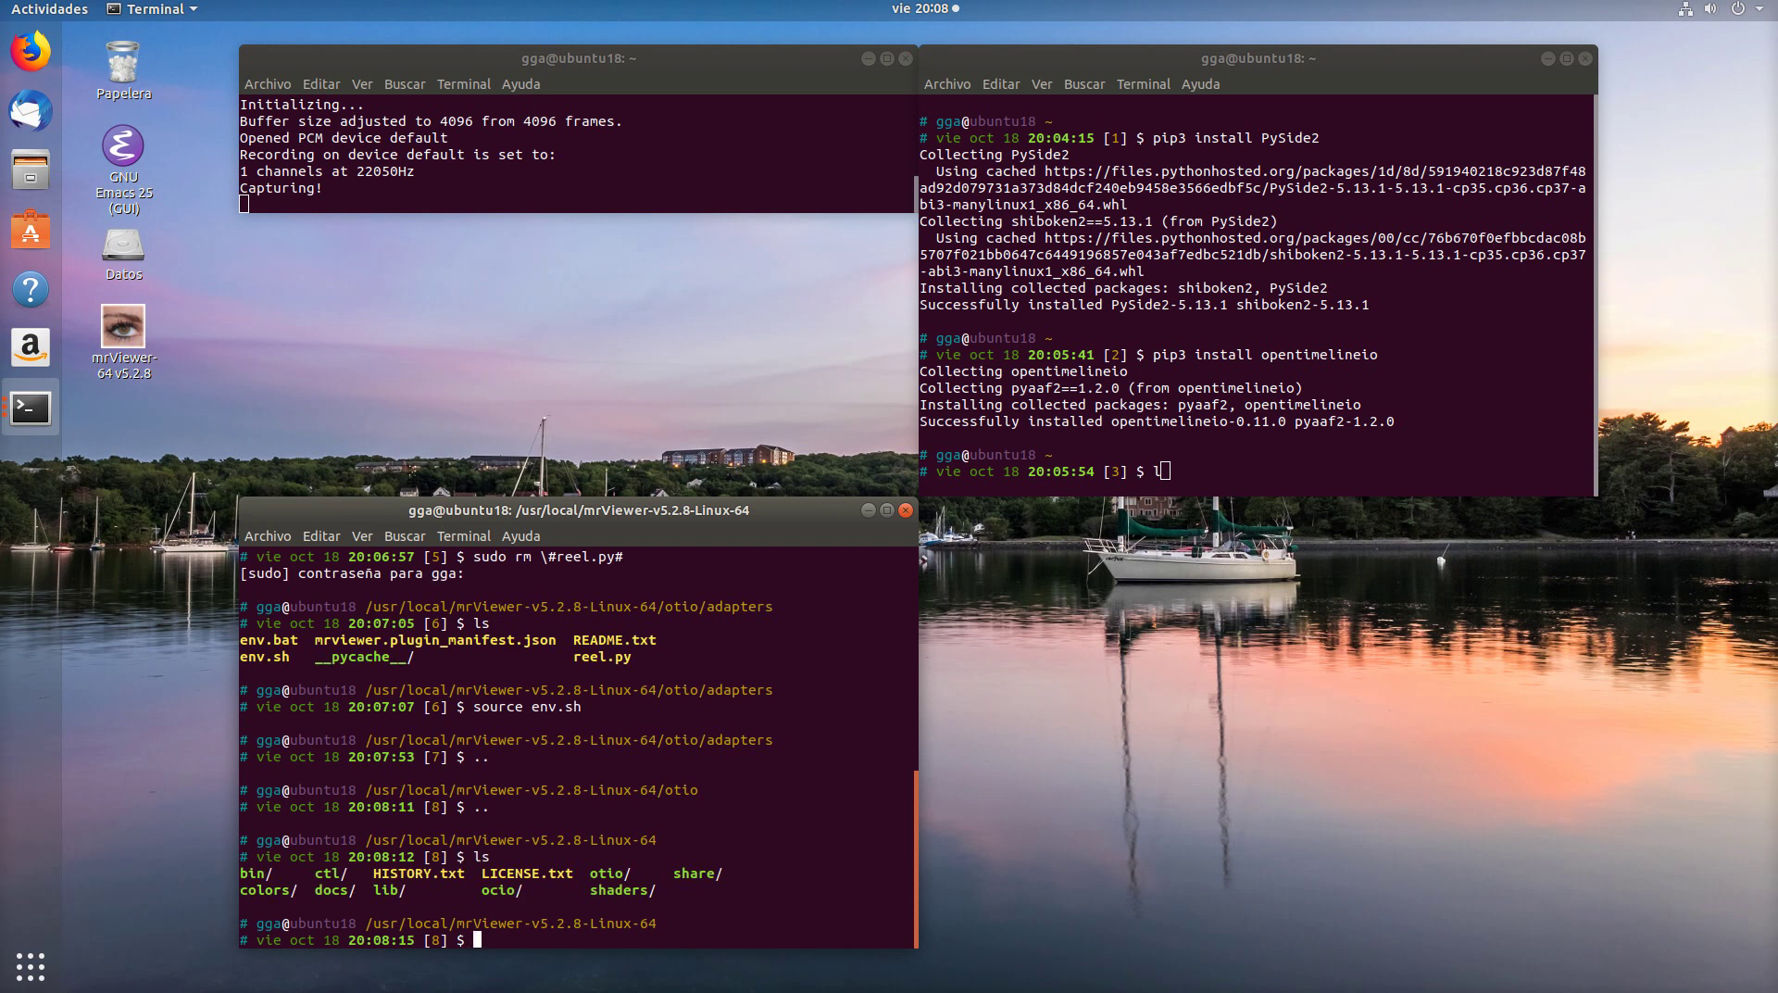
Step: Change to code/applications/mrv/dependencies/OpenTimelineIO/tests/sample_data on the mounted Datos volume and list its files
type("cd /")
type("media/gga/Da")
key("Tab")
type("c")
key("Tab")
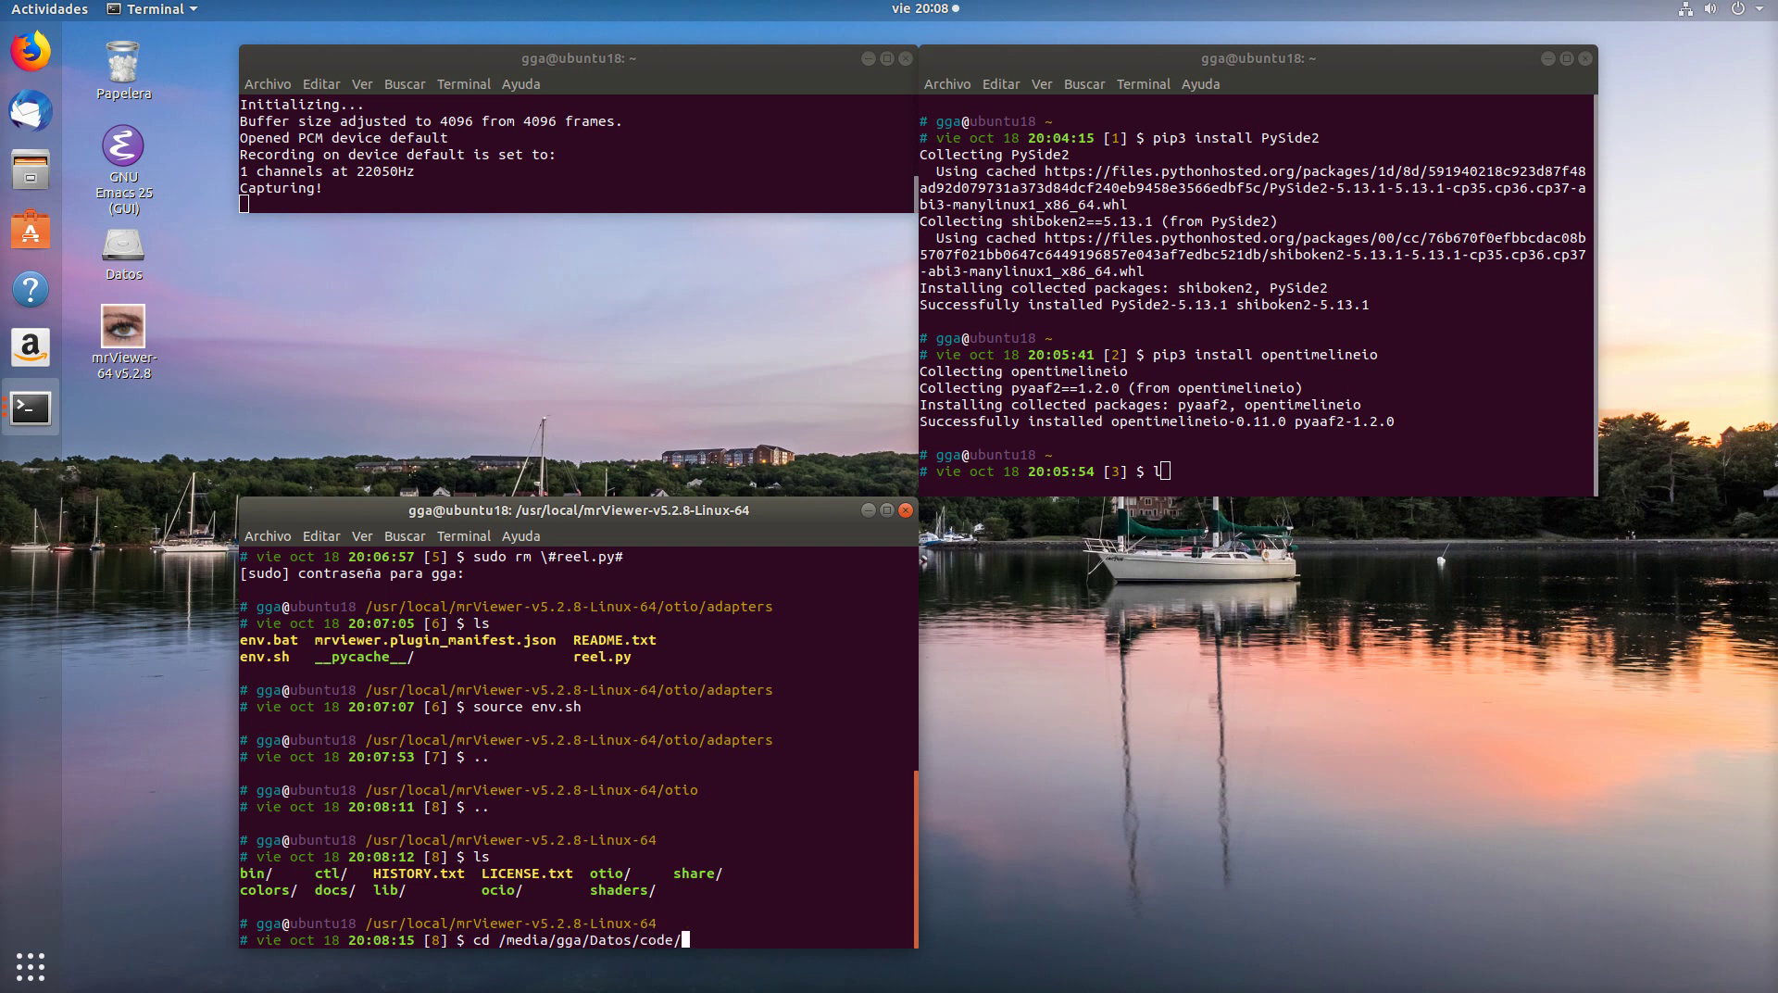
type("ap")
key("Tab")
type("mrv")
type("/Op")
type("e")
key("BackSpace")
key("BackSpace")
key("BackSpace")
type("de")
key("Tab")
type("O")
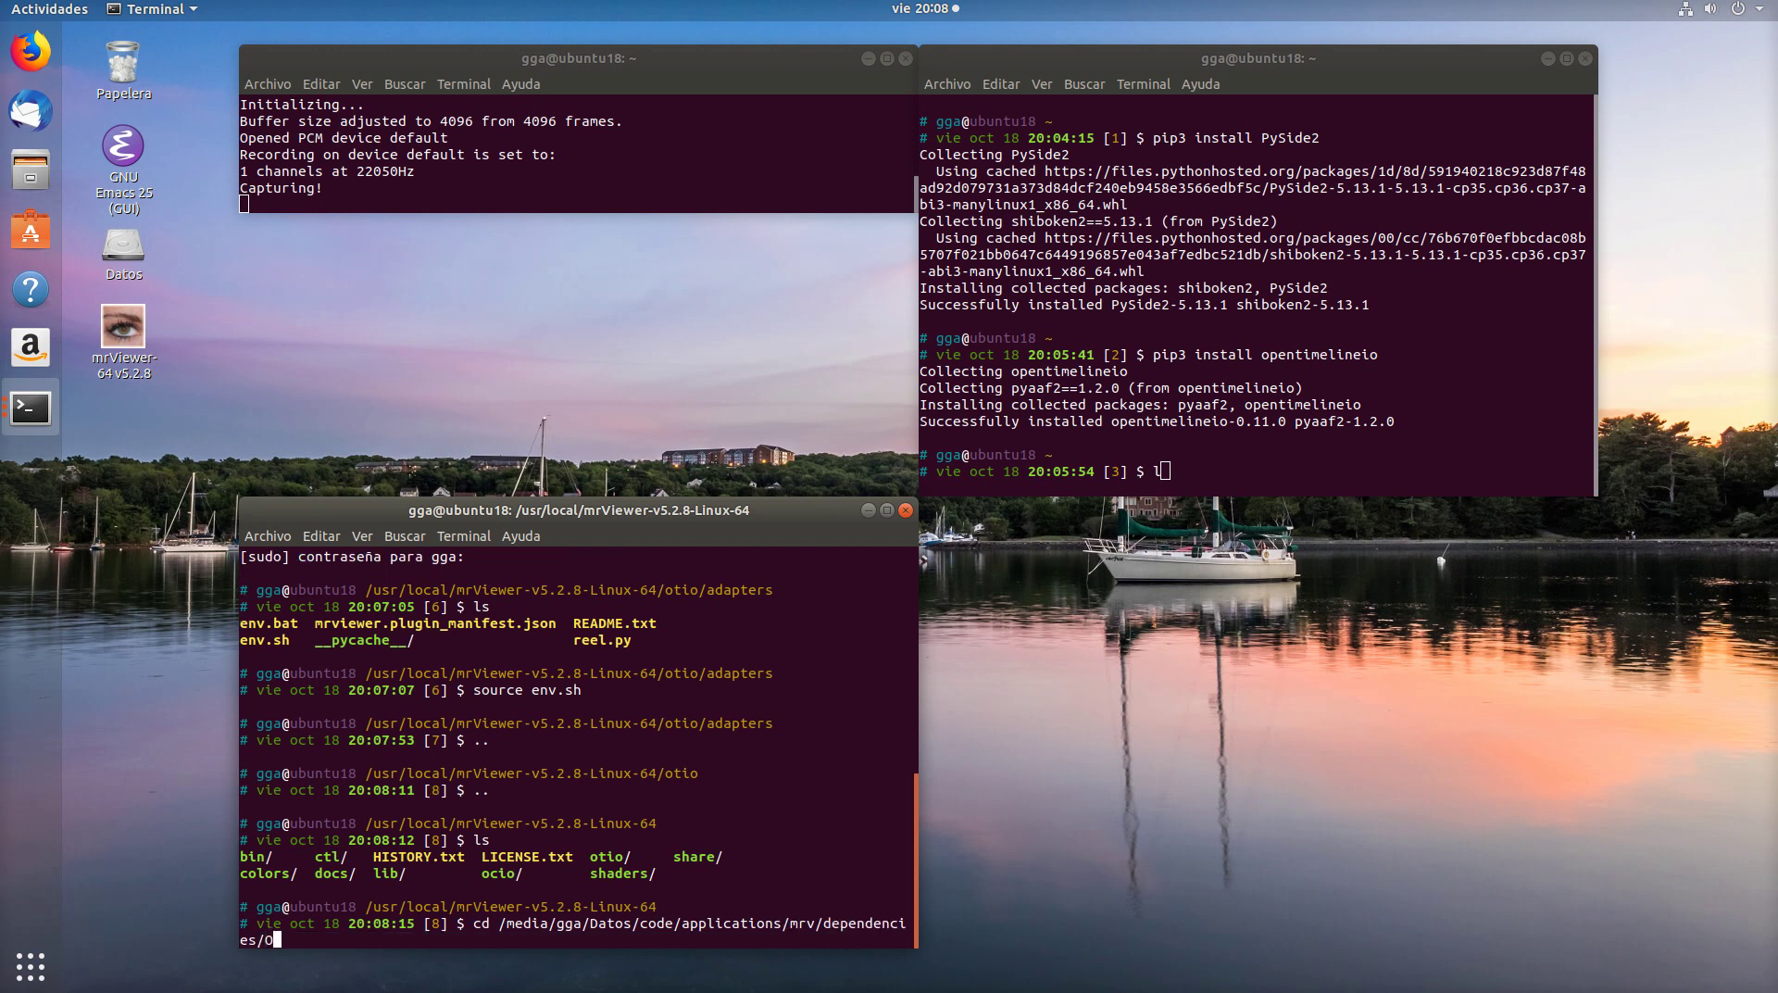
type("p")
key("Tab")
type("te")
key("Tab")
type("sa")
key("Tab")
key("Return")
type("ls")
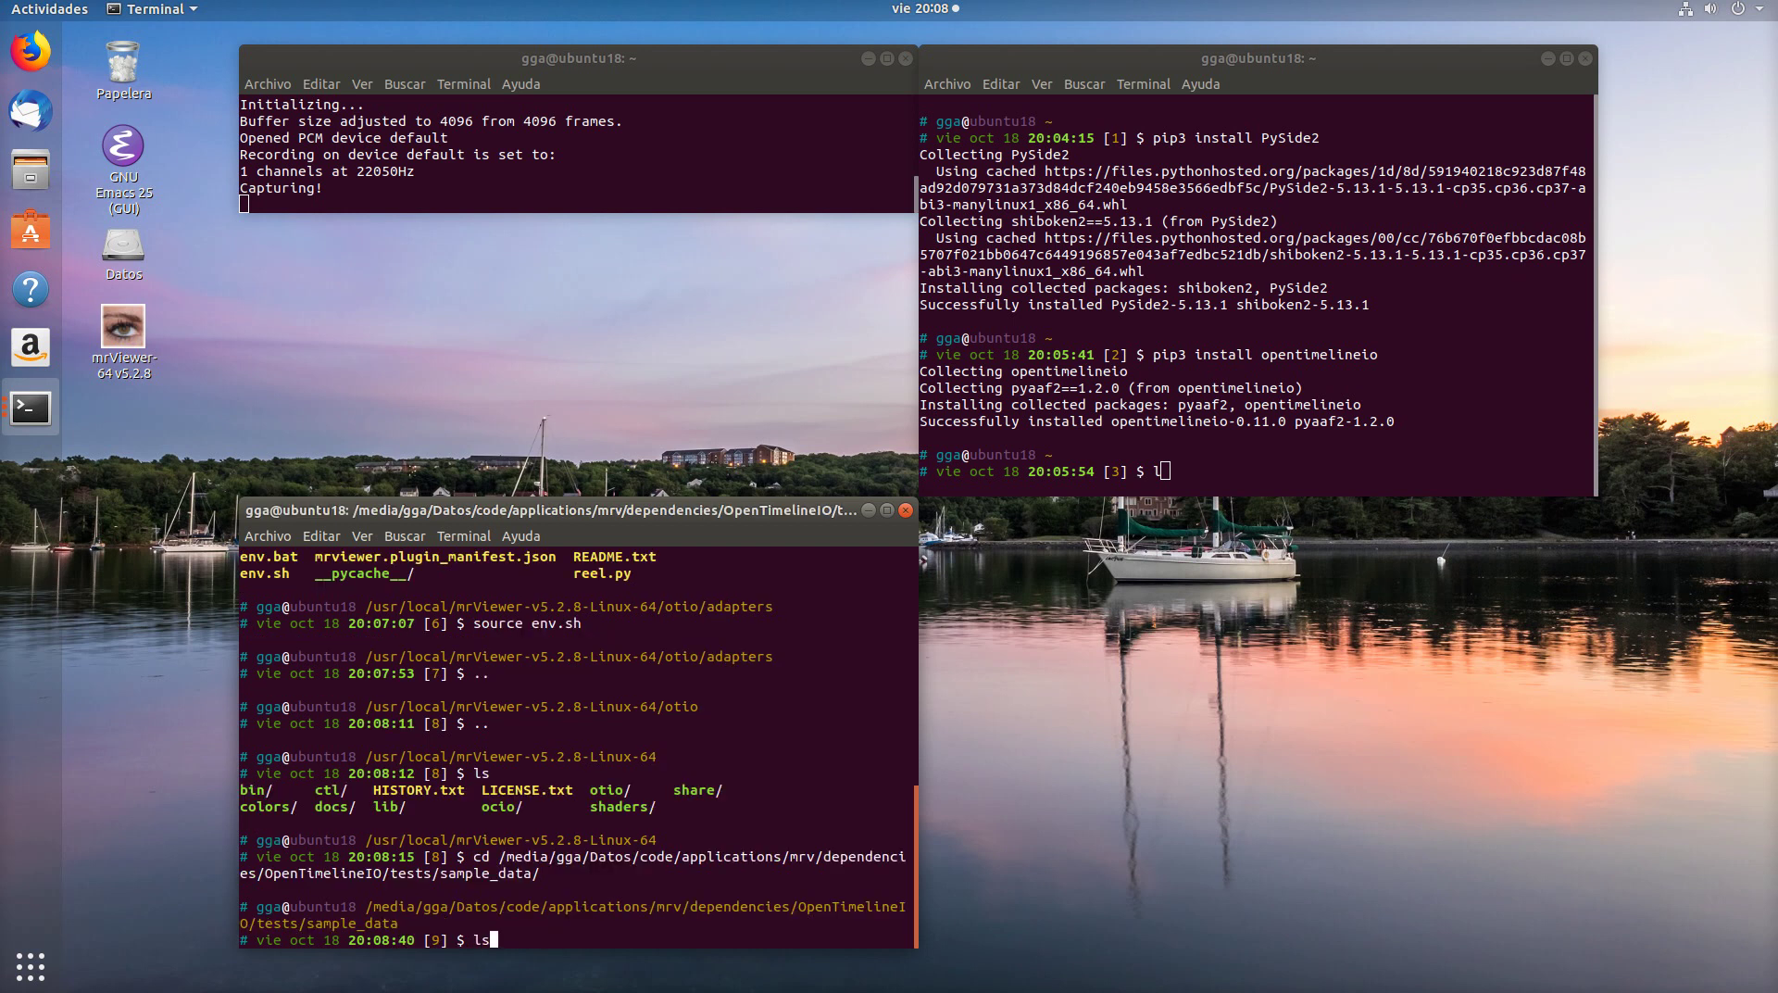
key("Return")
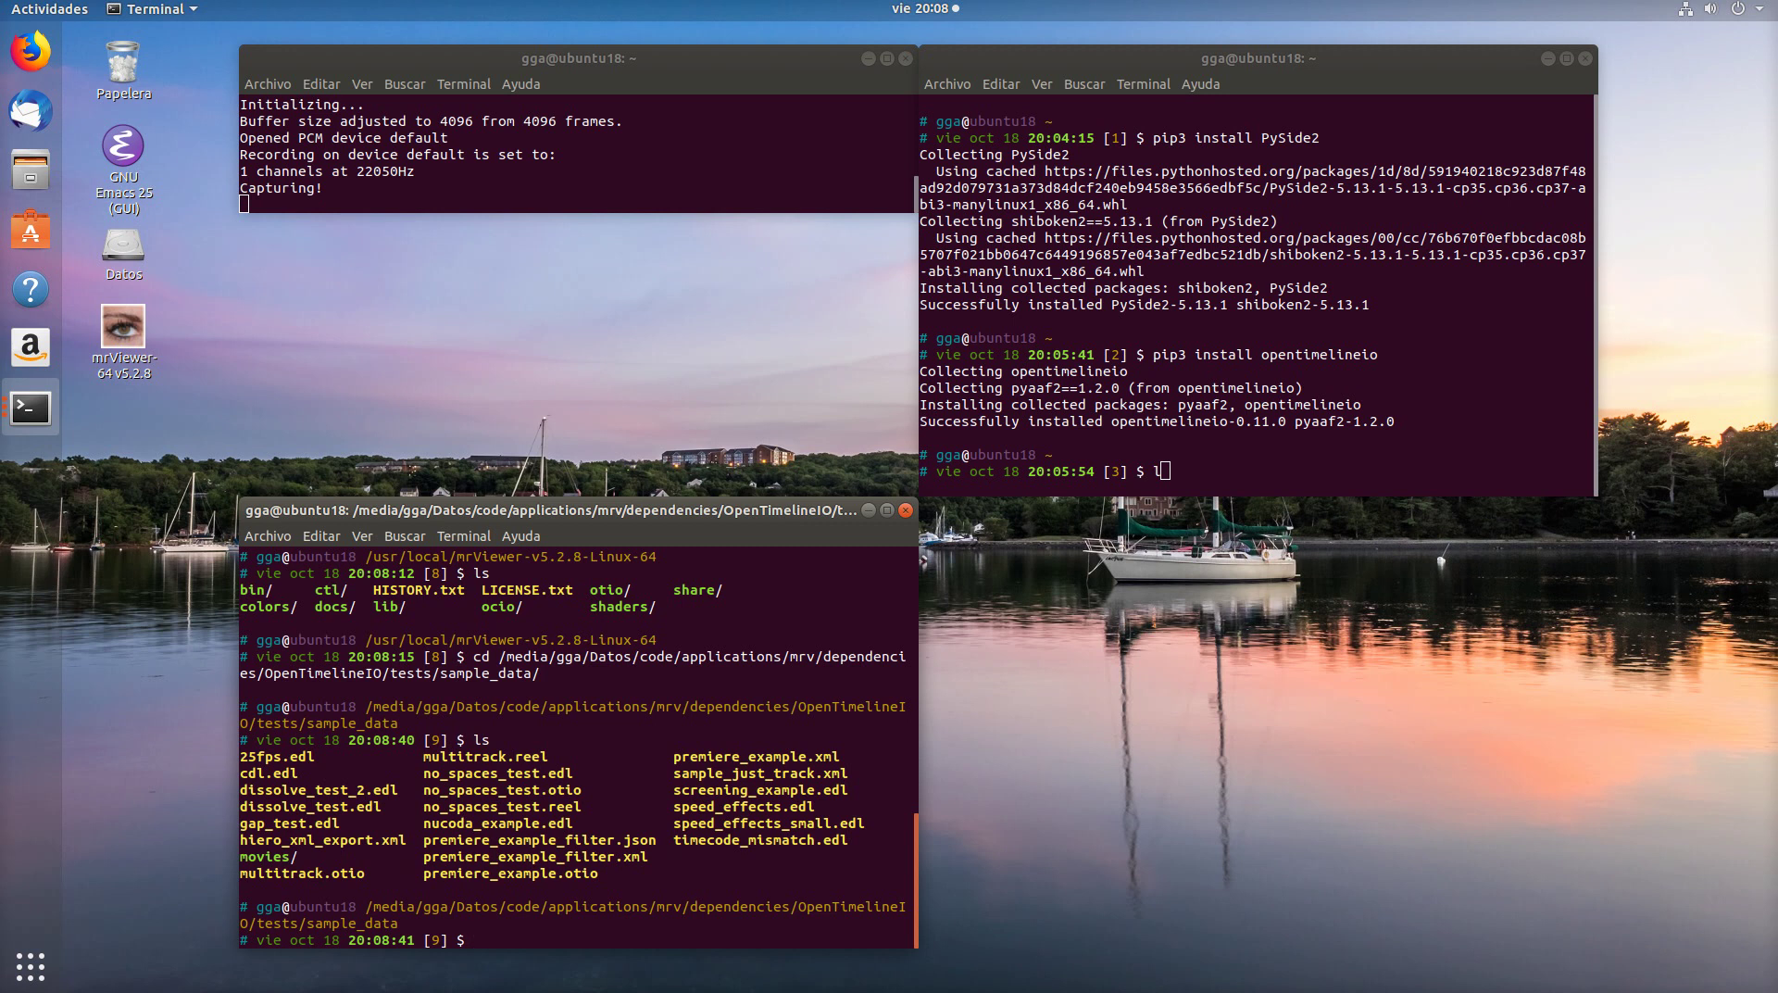
Step: Delete no_spaces_test.reel from the sample_data directory
type("rm no")
key("Tab")
type("reel")
key("Return")
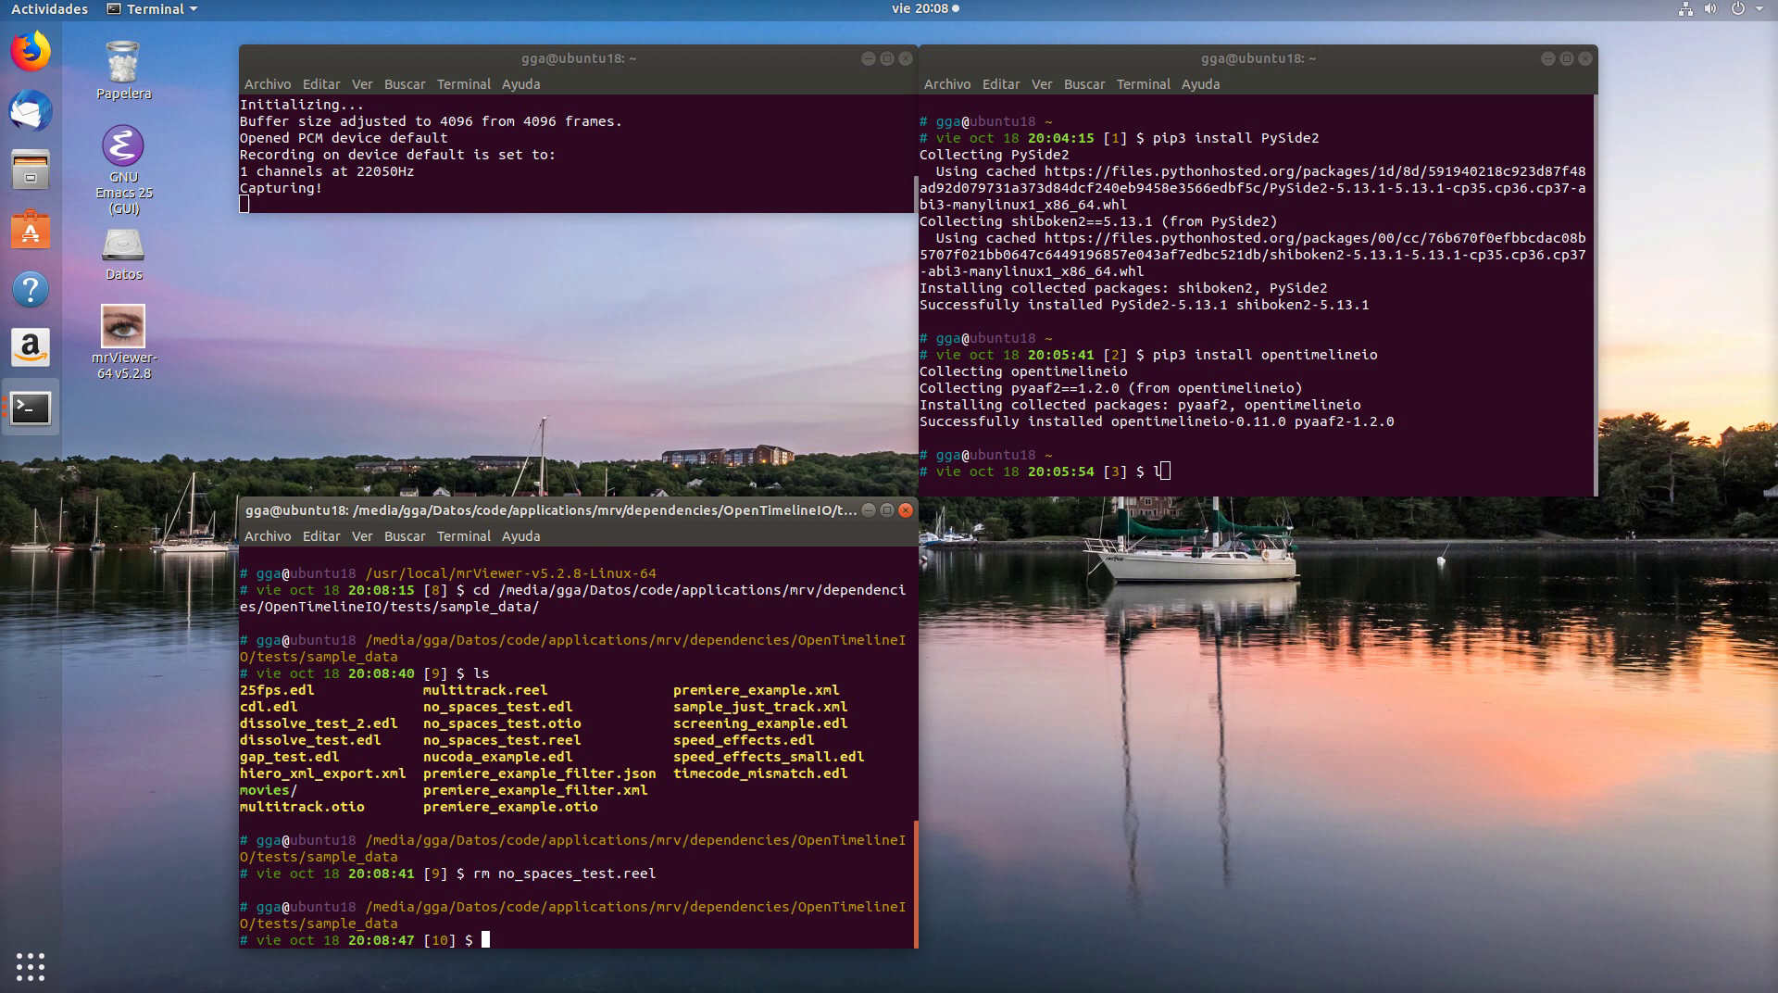
Step: Delete no_spaces_test.otio as well and list the sample_data directory again
key("Up")
key("BackSpace")
key("BackSpace")
key("BackSpace")
key("BackSpace")
type("o")
key("Tab")
key("Return")
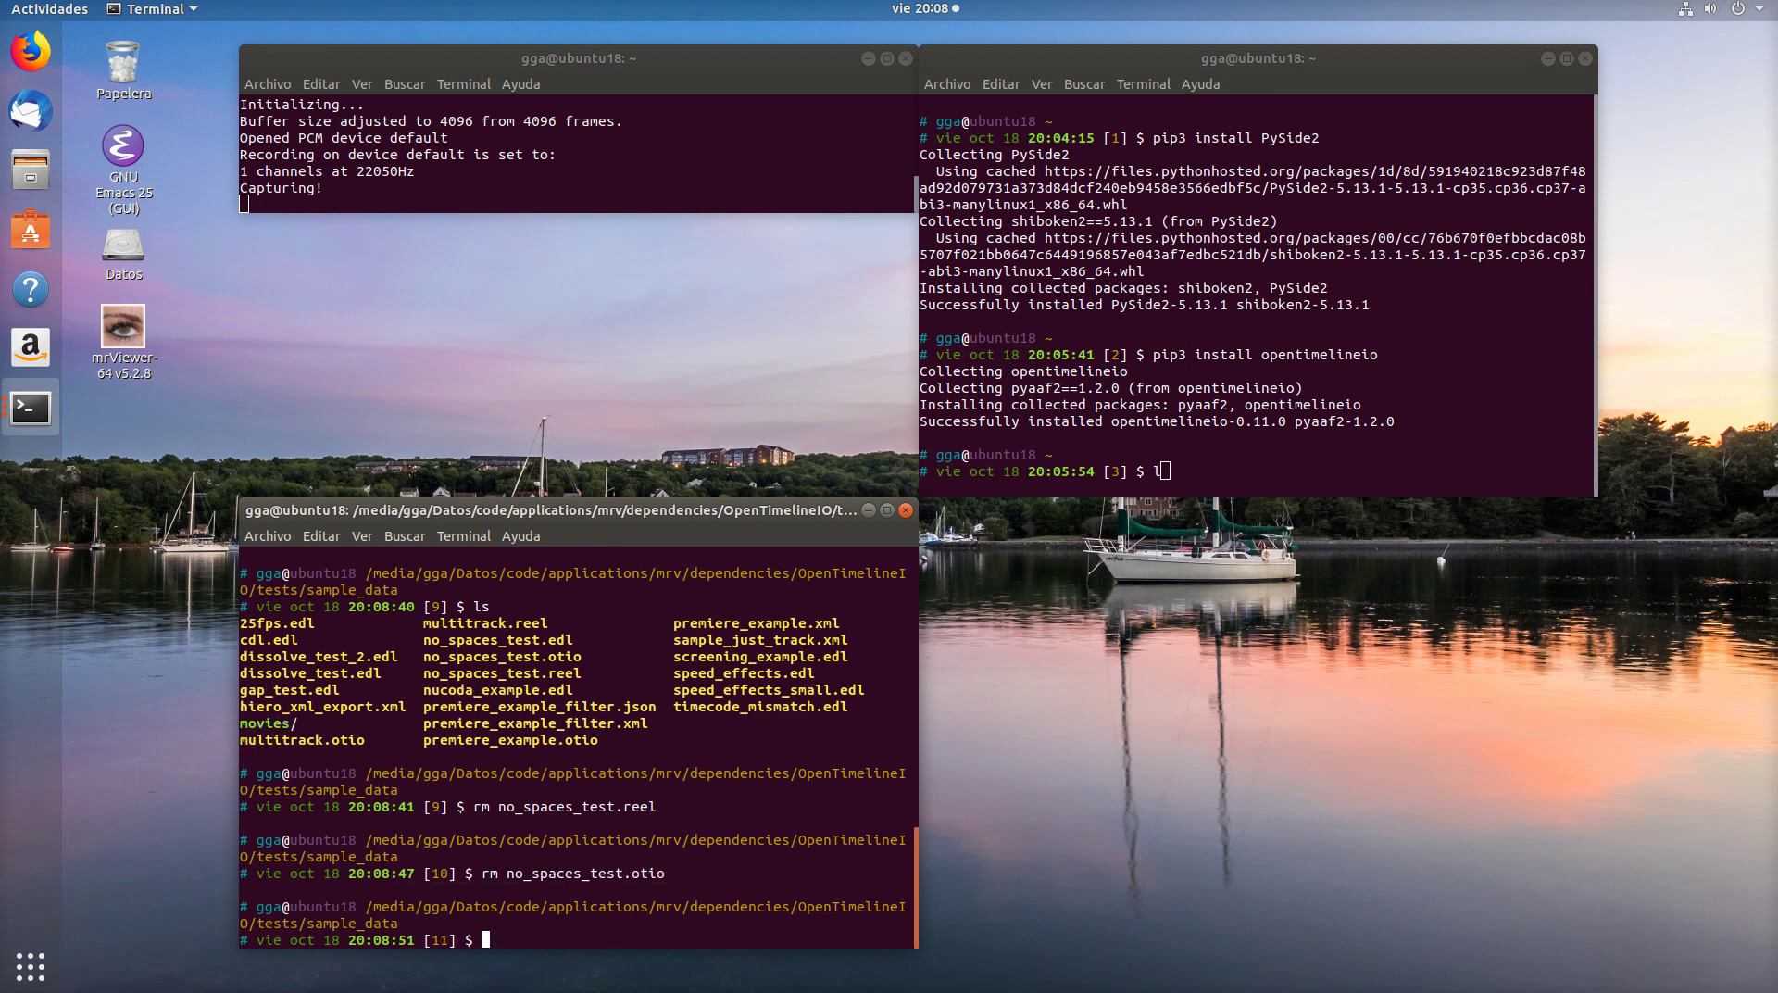
type("ls")
key("Return")
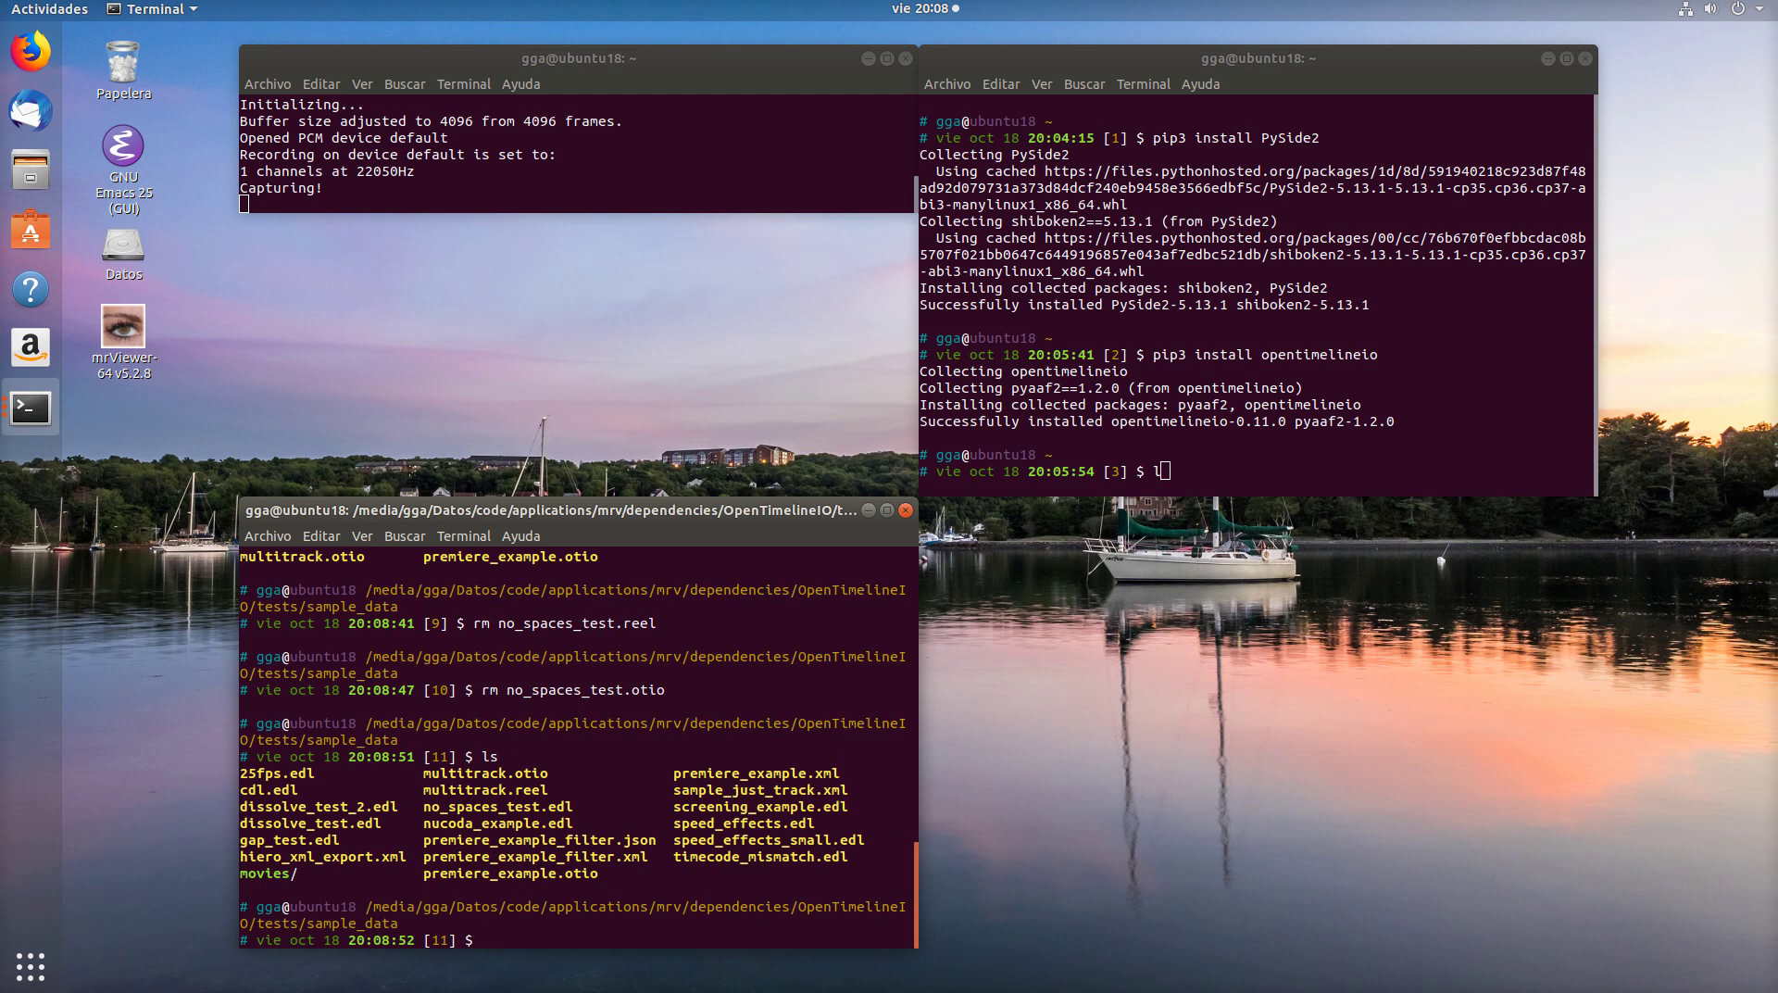
Step: Convert no_spaces_test.edl to no_spaces_test.reel with otioconvert
type("otioconvert -i no")
key("Tab")
type("-o")
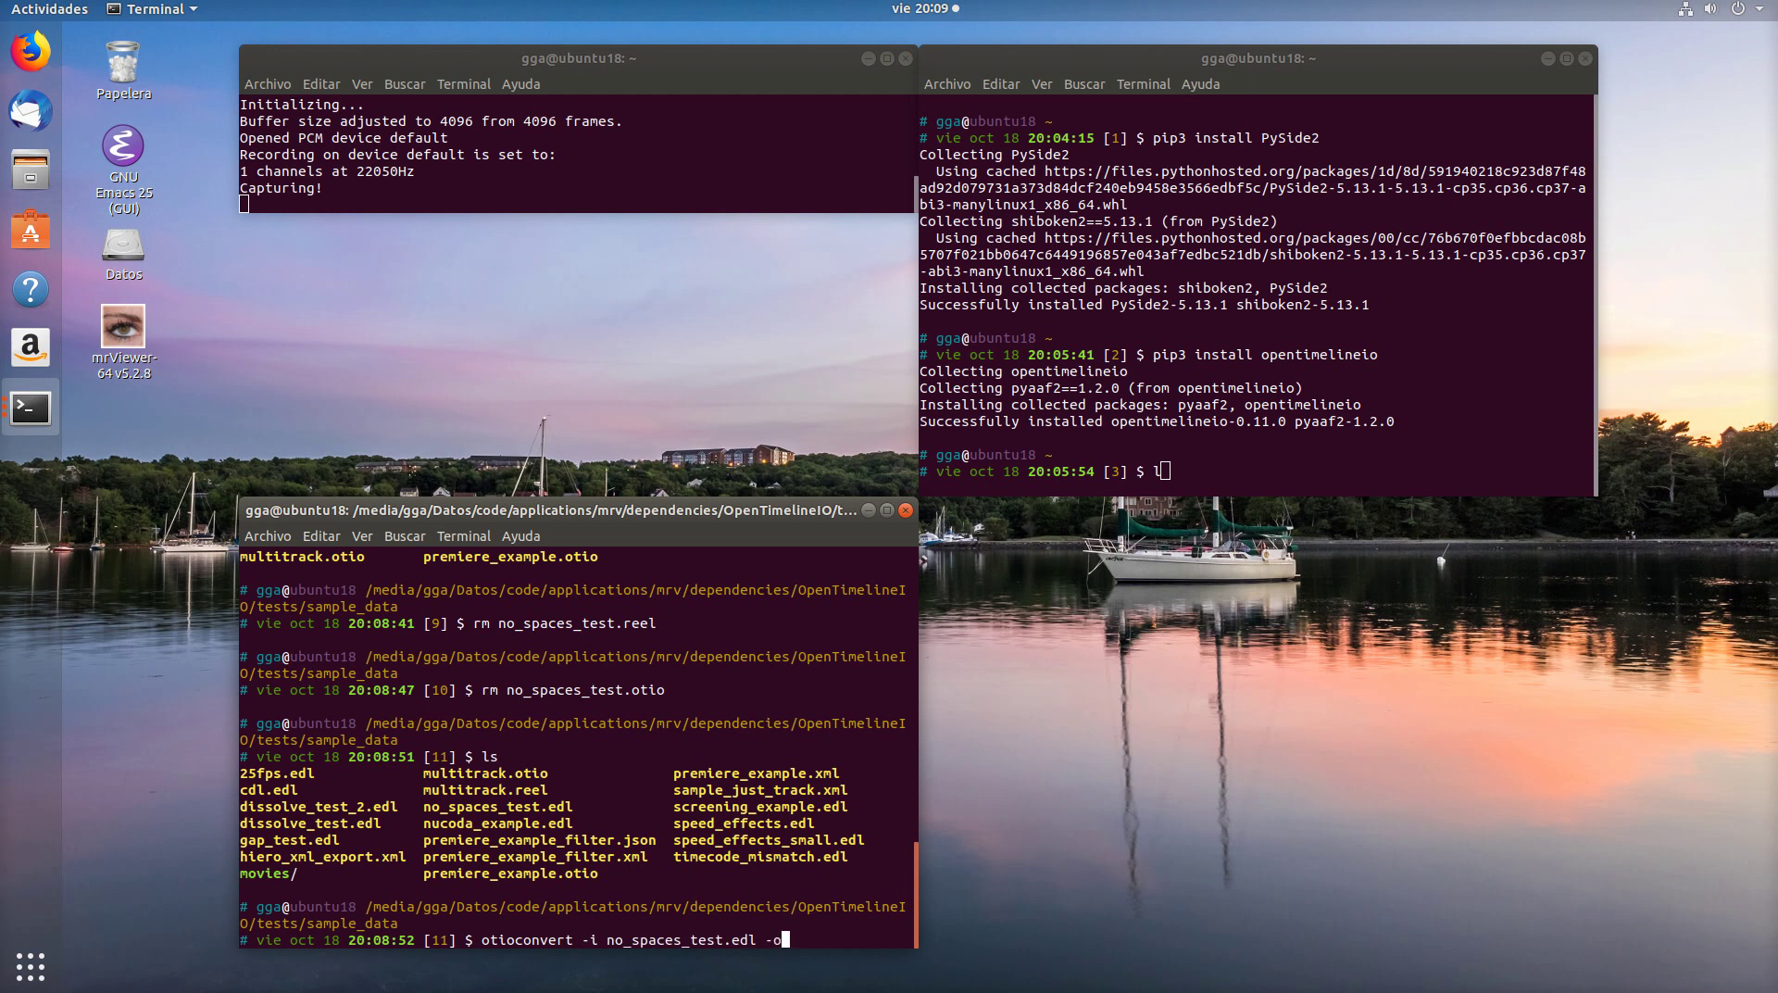
type(" n")
key("Tab")
key("BackSpace")
key("BackSpace")
key("BackSpace")
key("BackSpace")
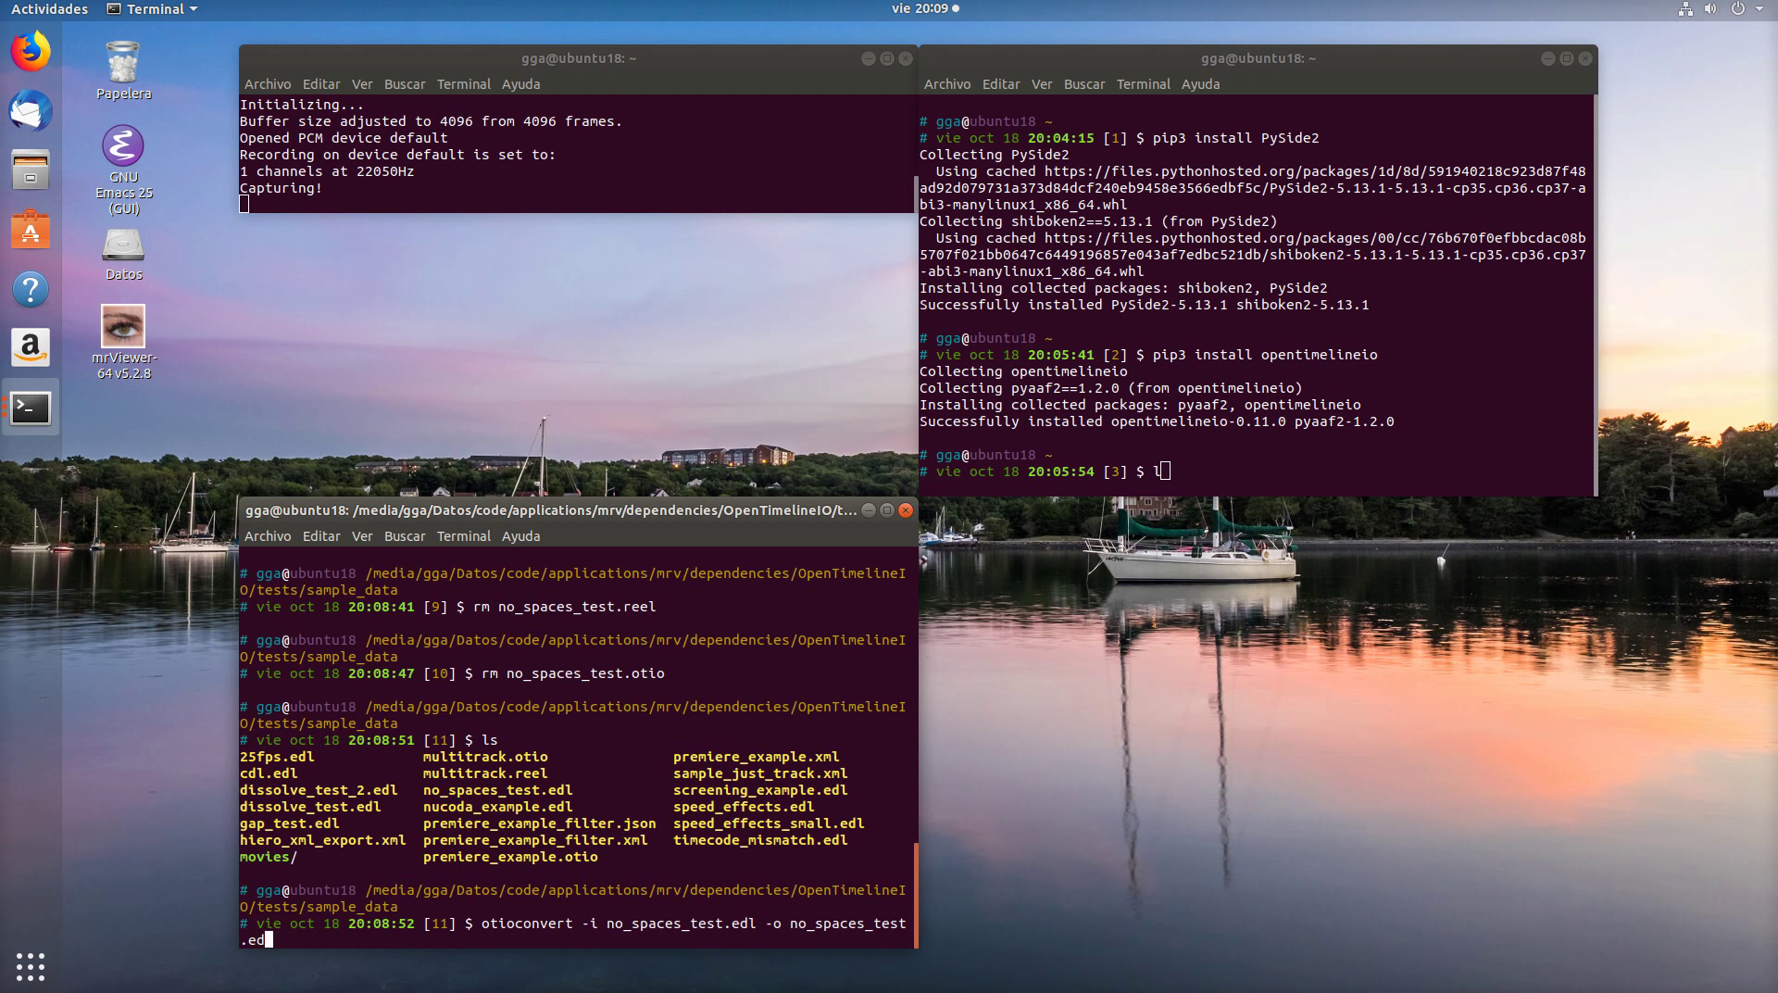
type("reel")
key("Return")
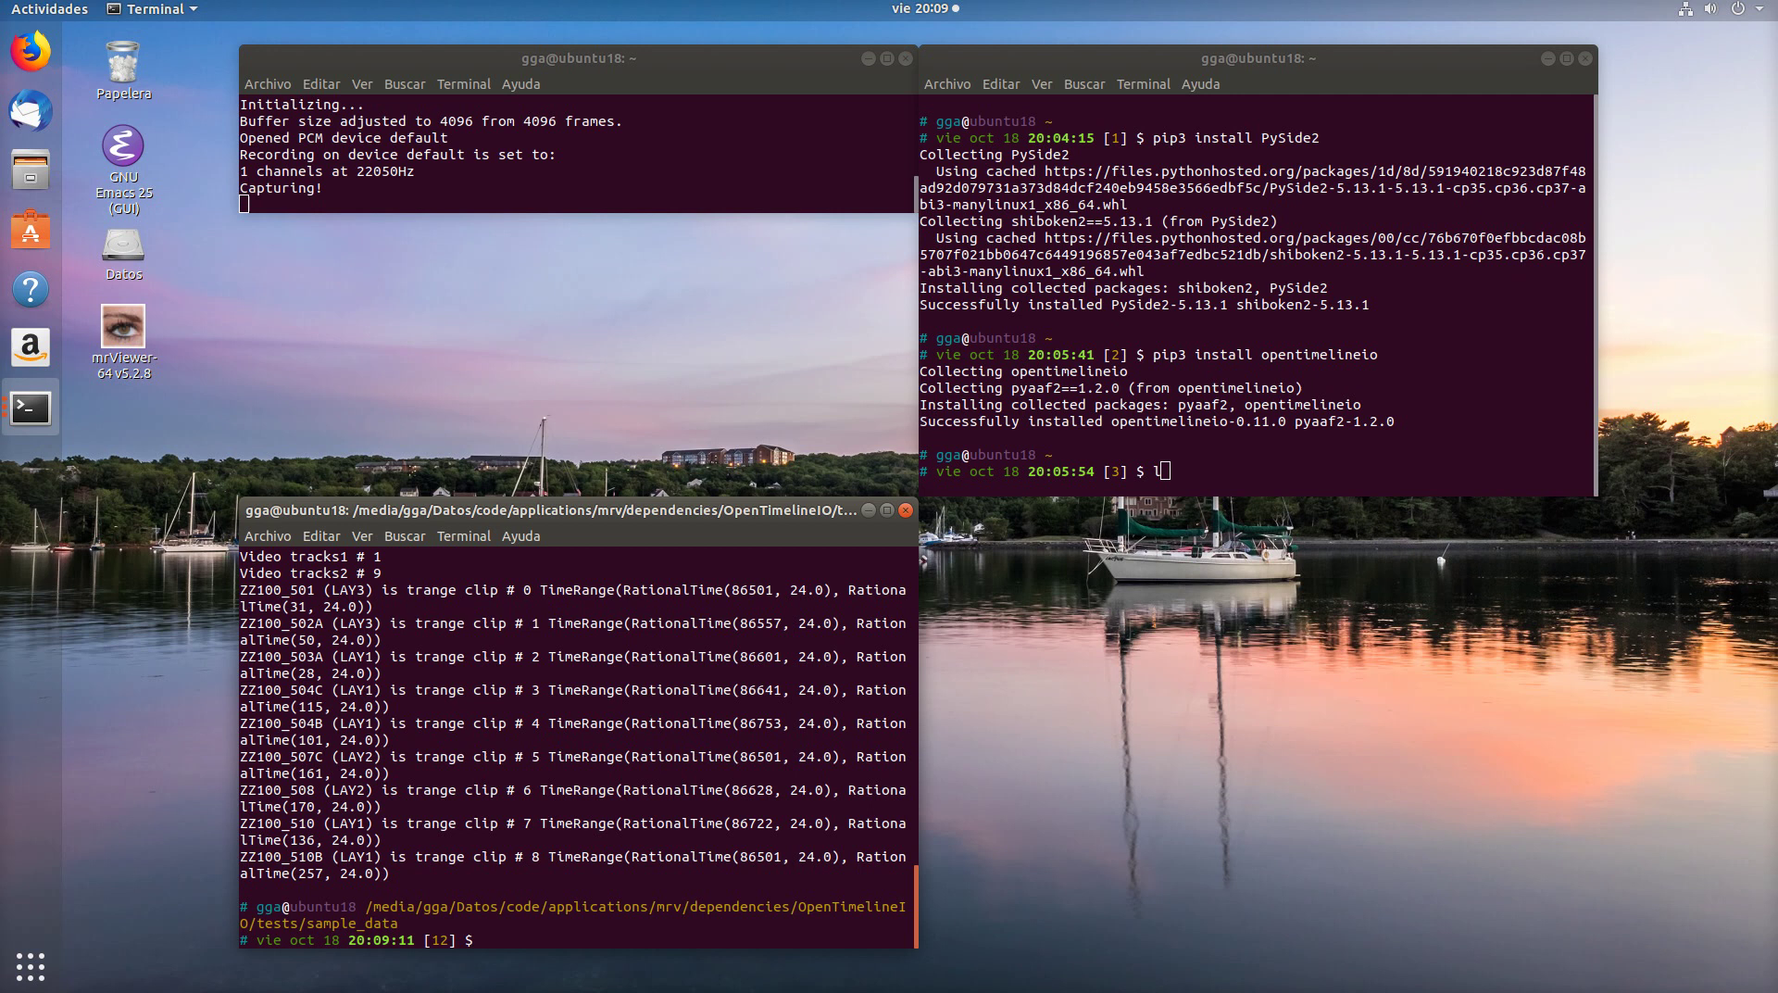
Step: Open no_spaces_test.reel in mrViewer from the command line
type("m")
type("rViewer no")
key("Tab")
key("Return")
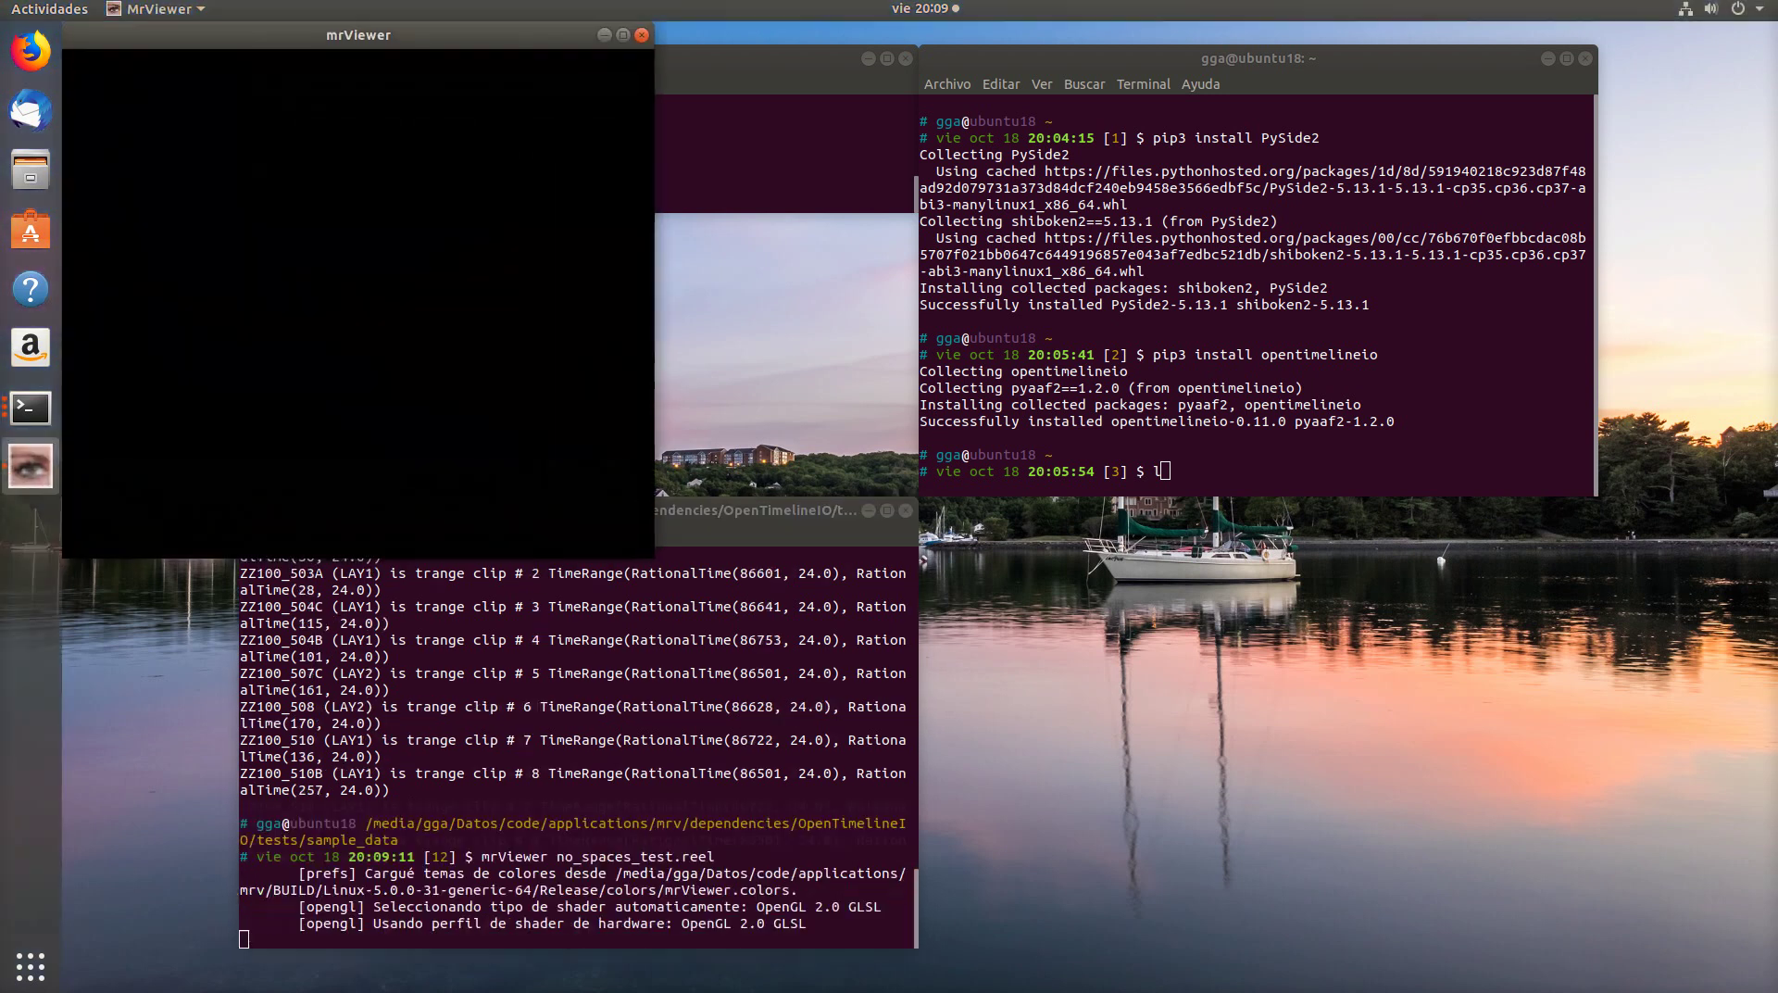
Step: Overlay the clip name on the playing image with the HUD, and close mrViewer
right_click(247, 290)
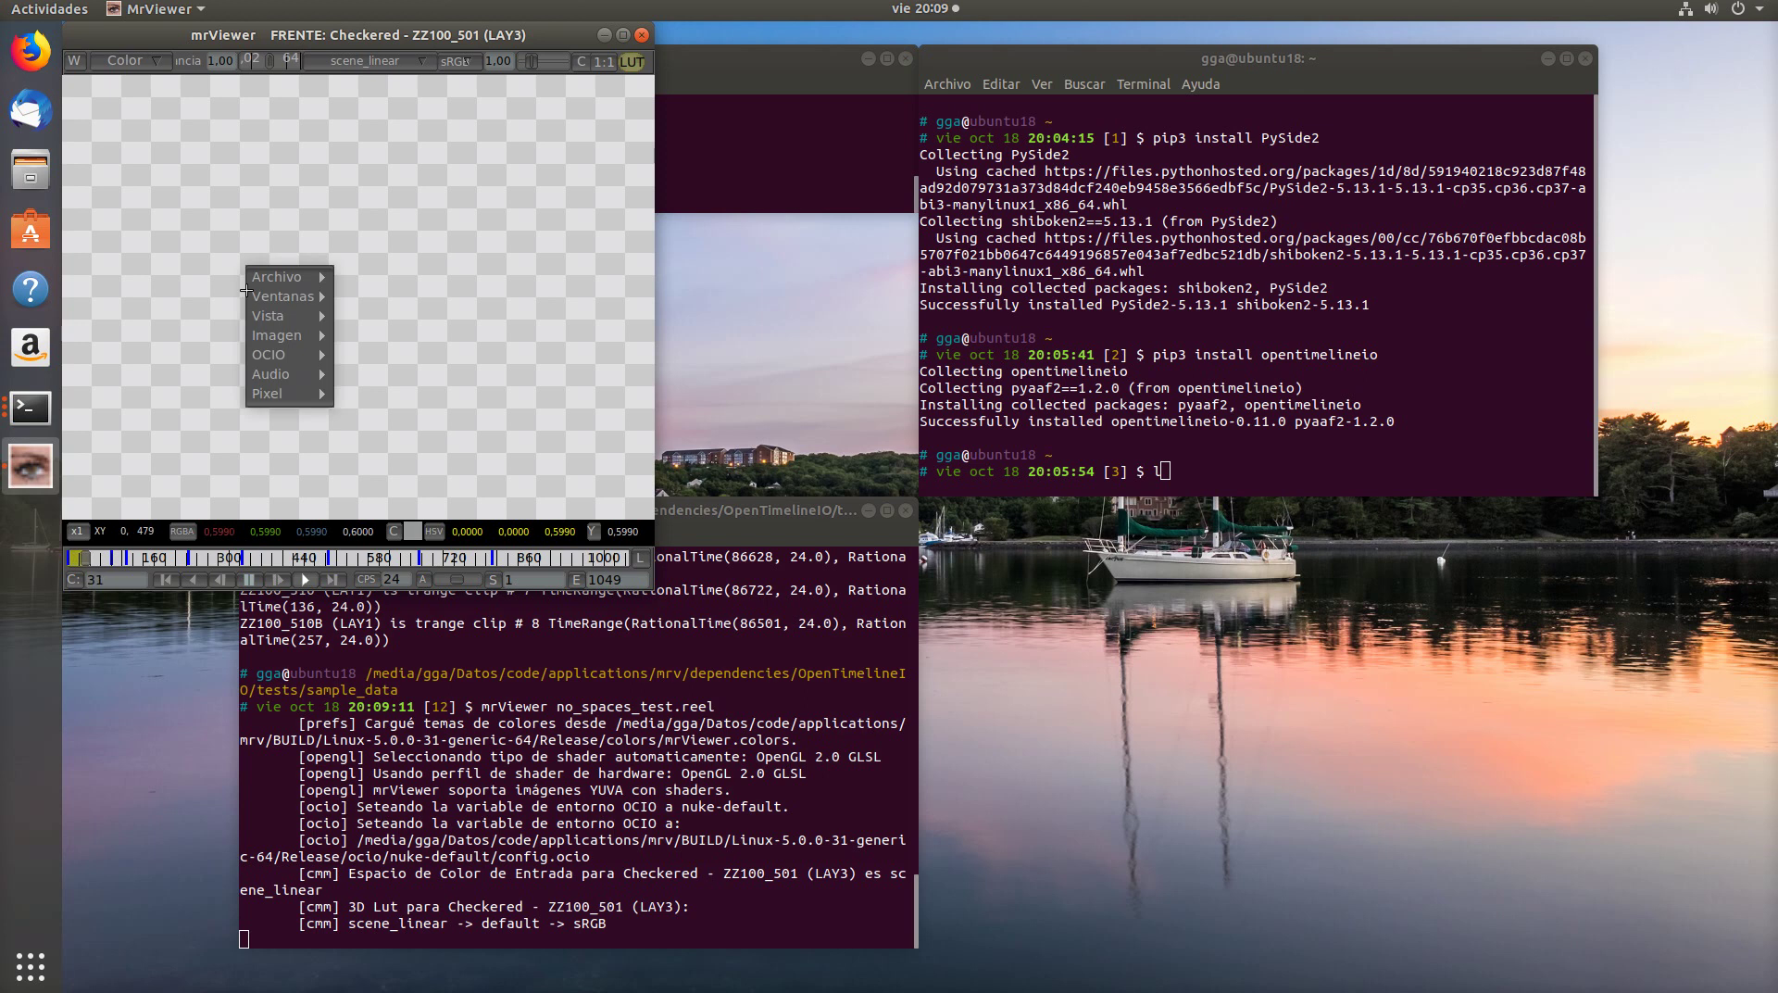
mouse_move(268, 315)
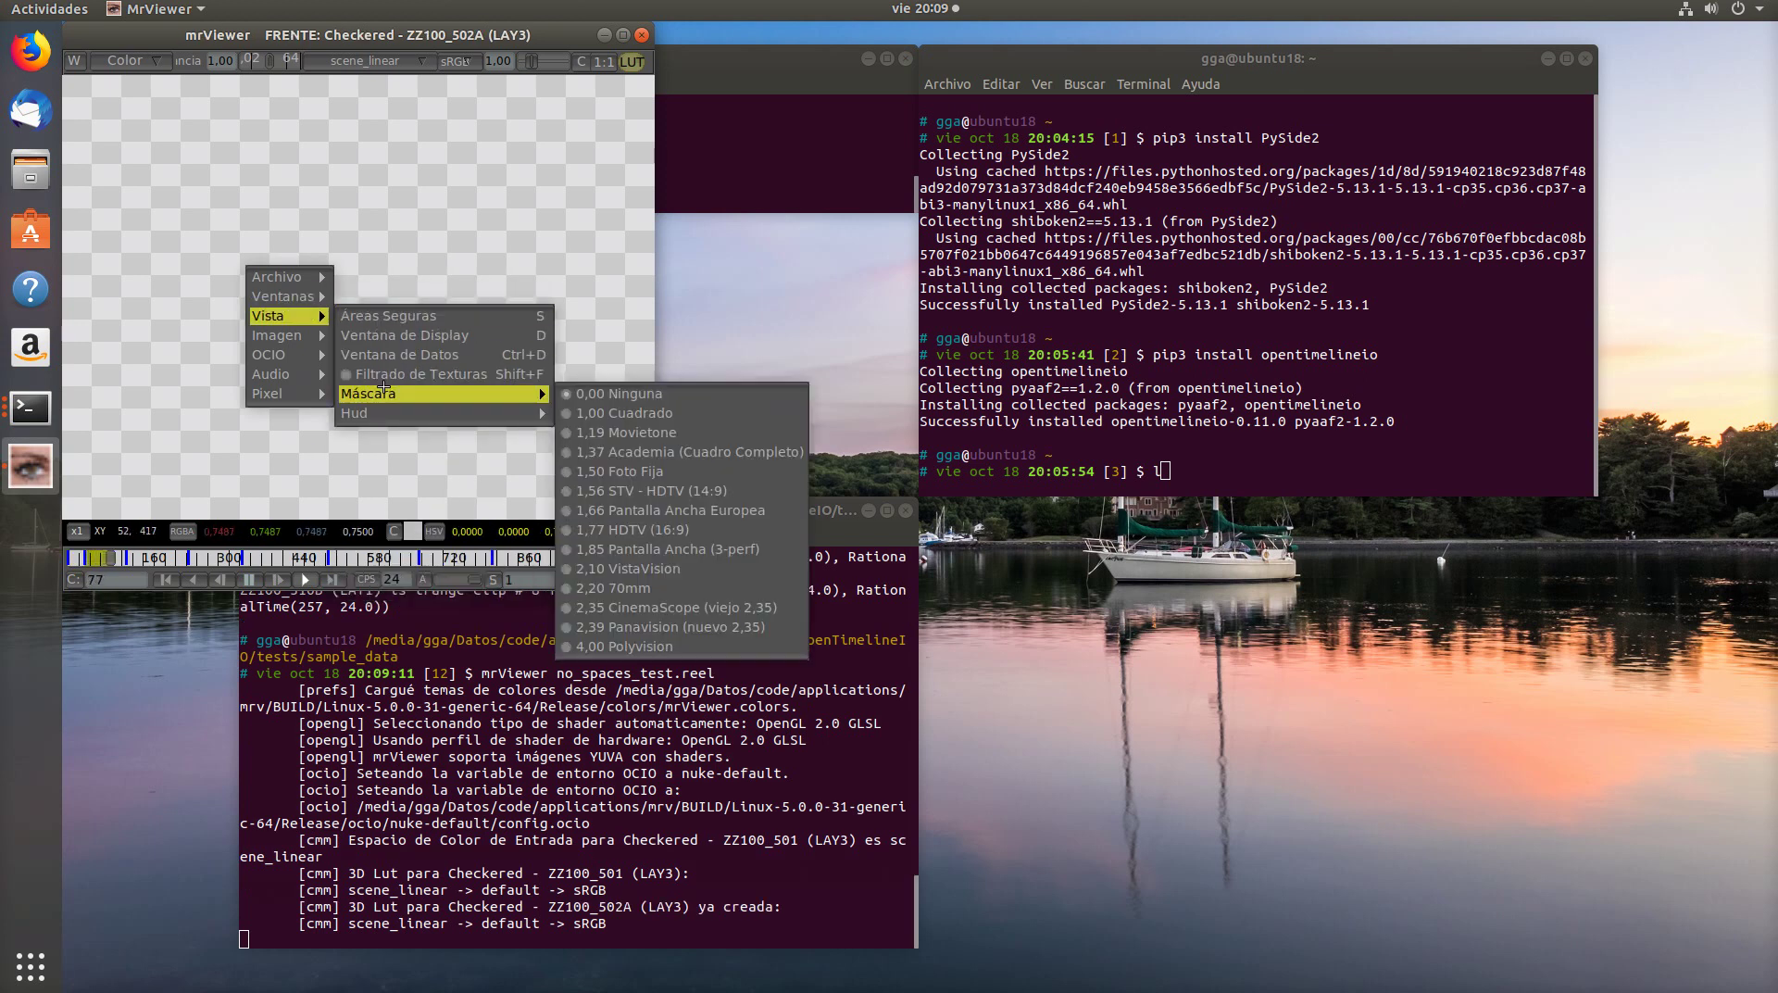
mouse_move(444, 412)
left_click(576, 416)
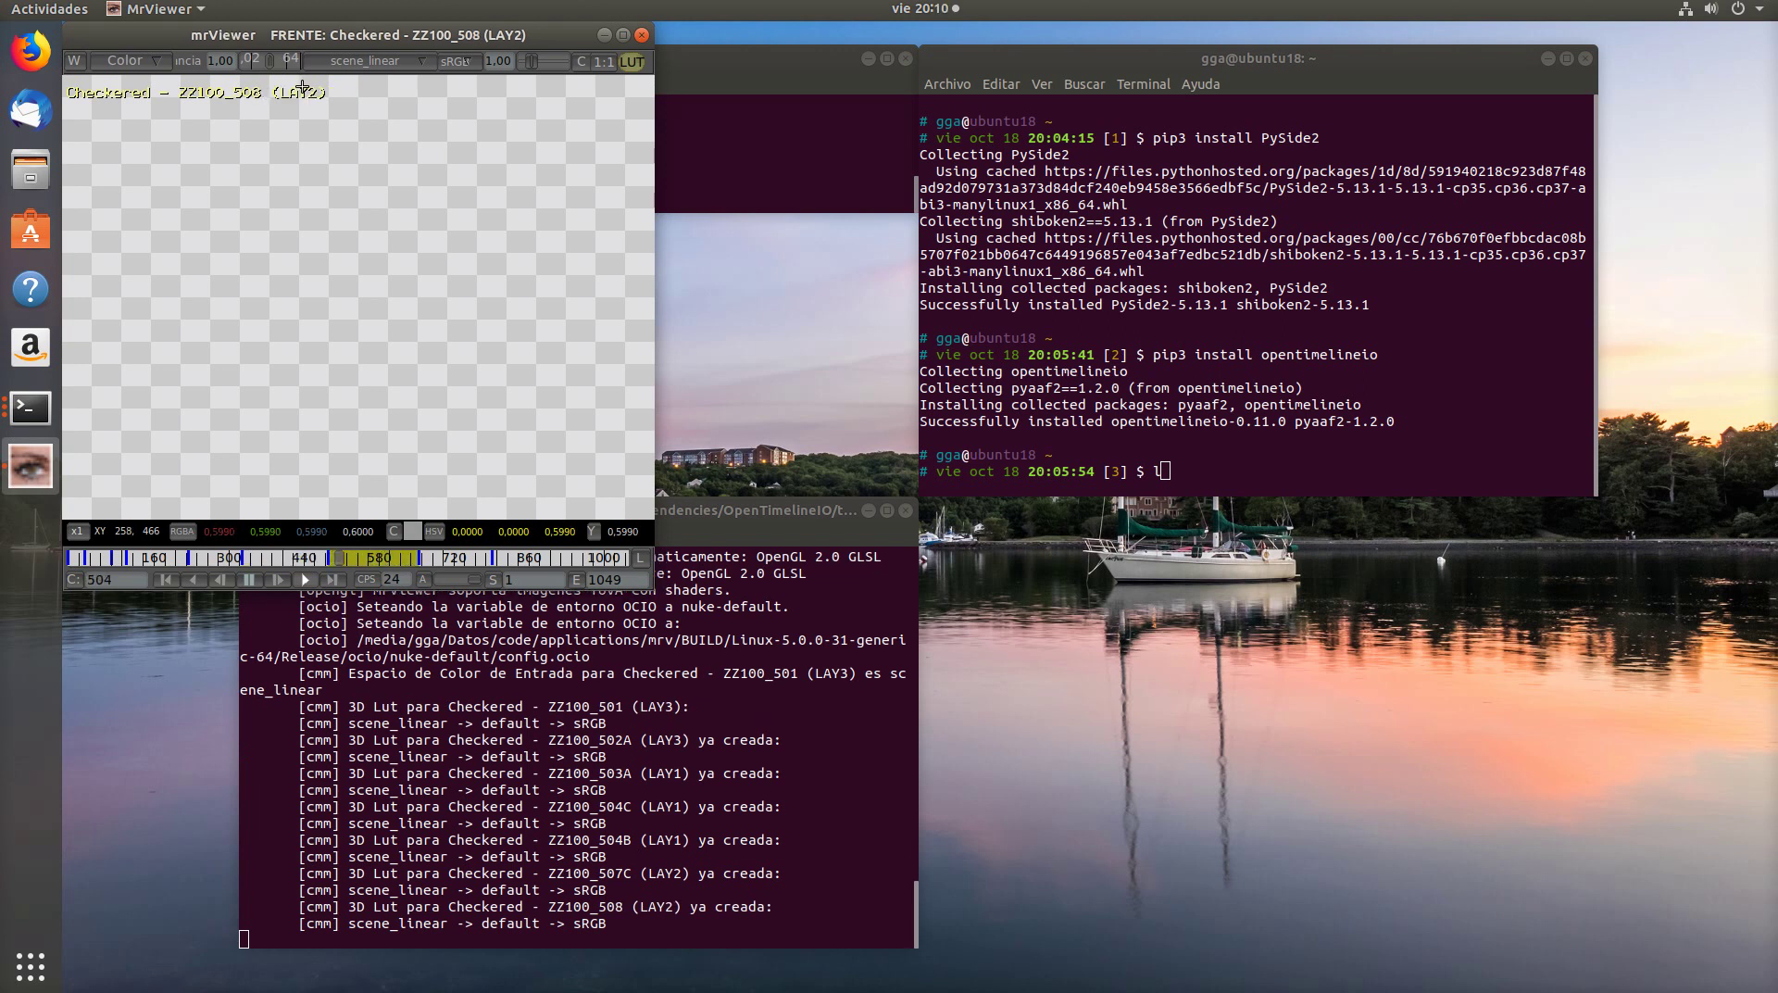
left_click(642, 35)
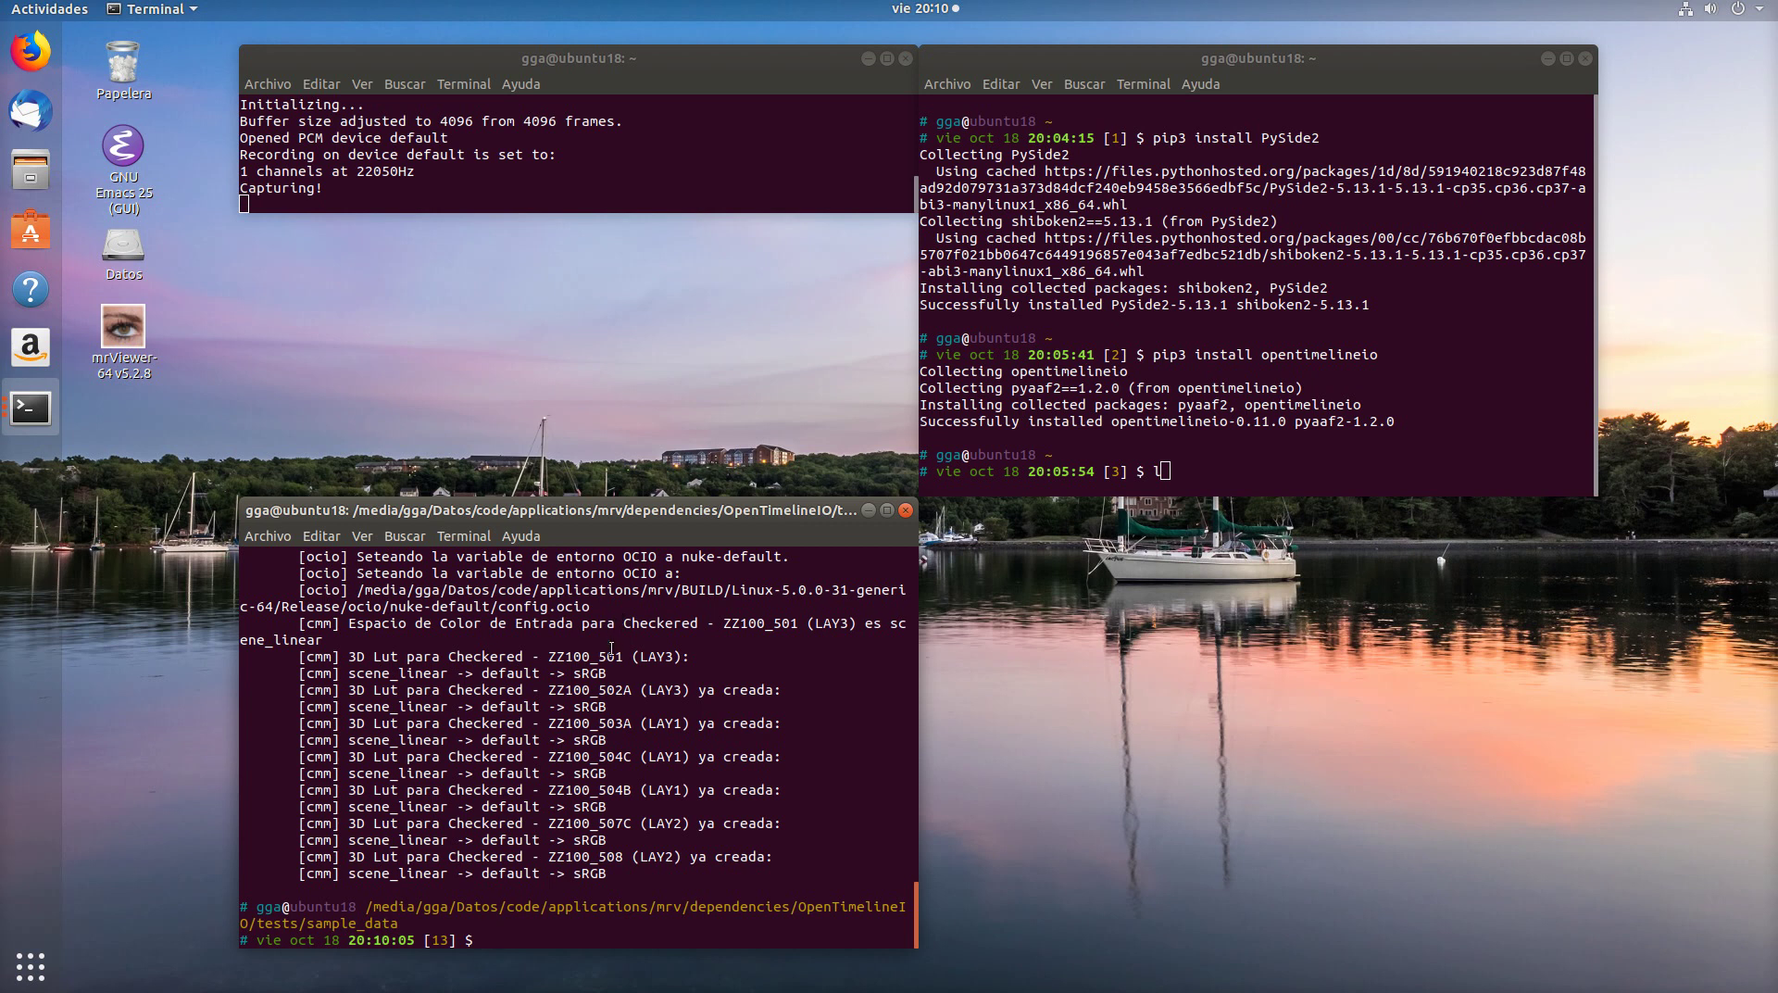
Step: Move up three directory levels from sample_data to the dependencies directory
type("..")
key("Return")
type("..")
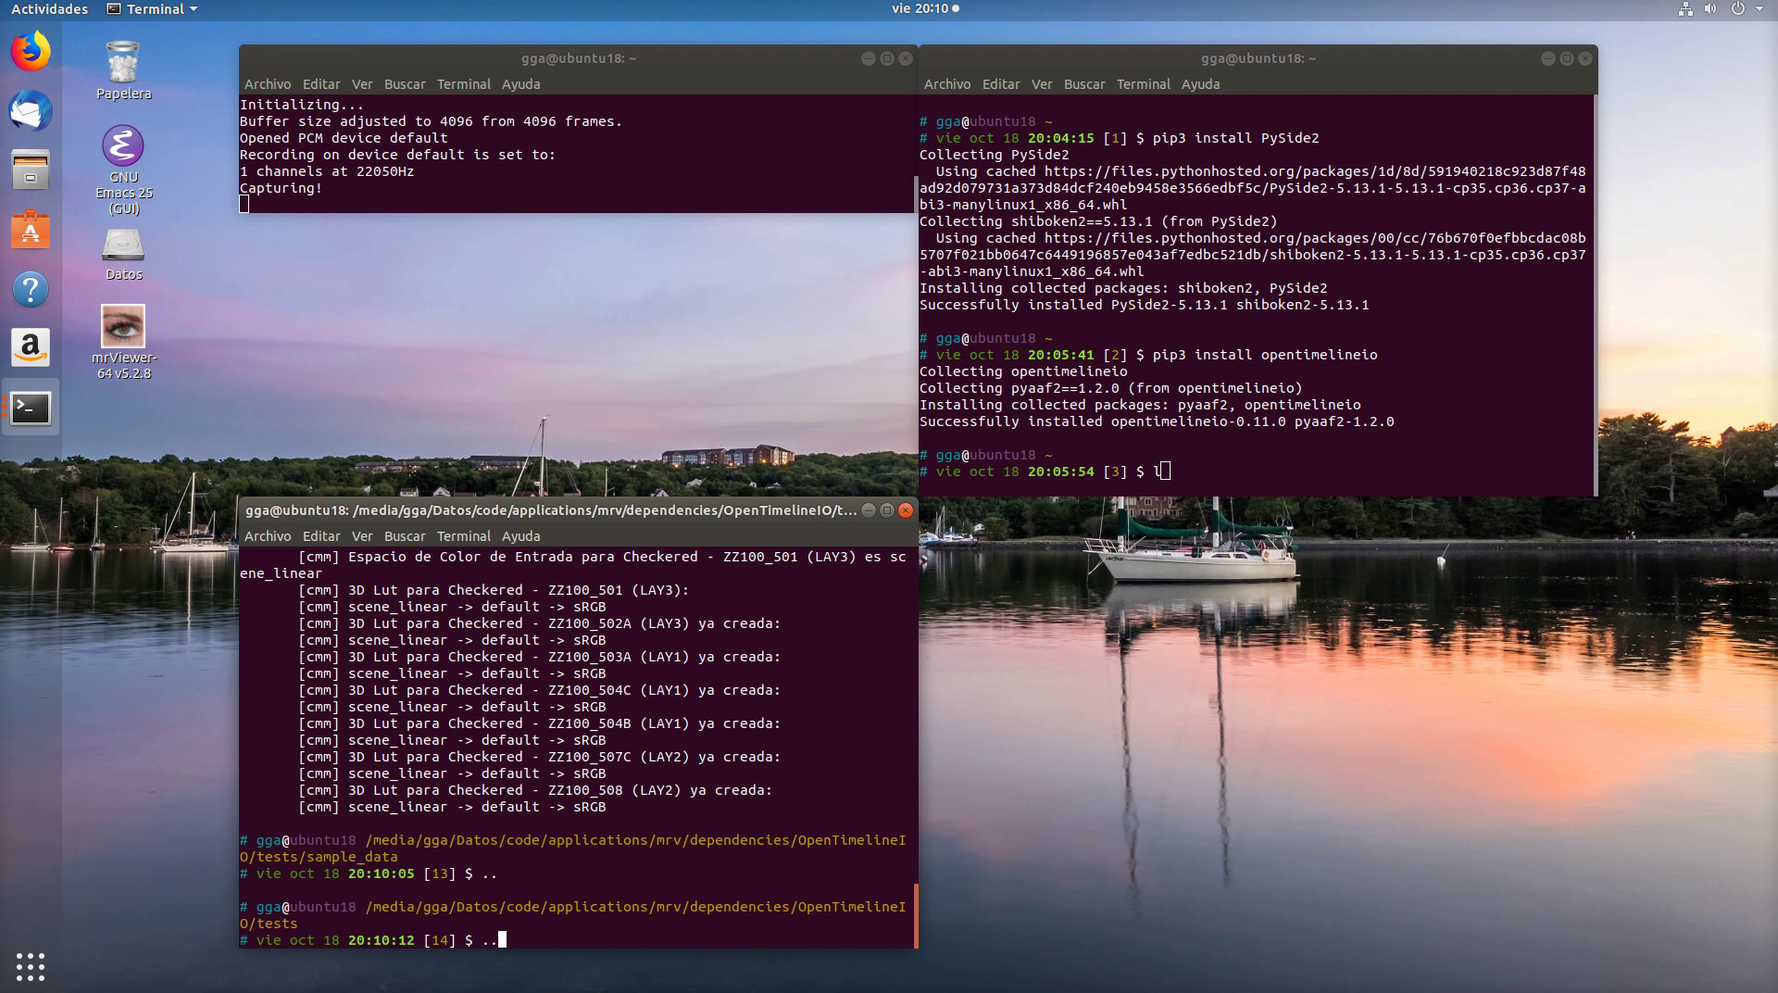
key("Return")
type("..")
key("Return")
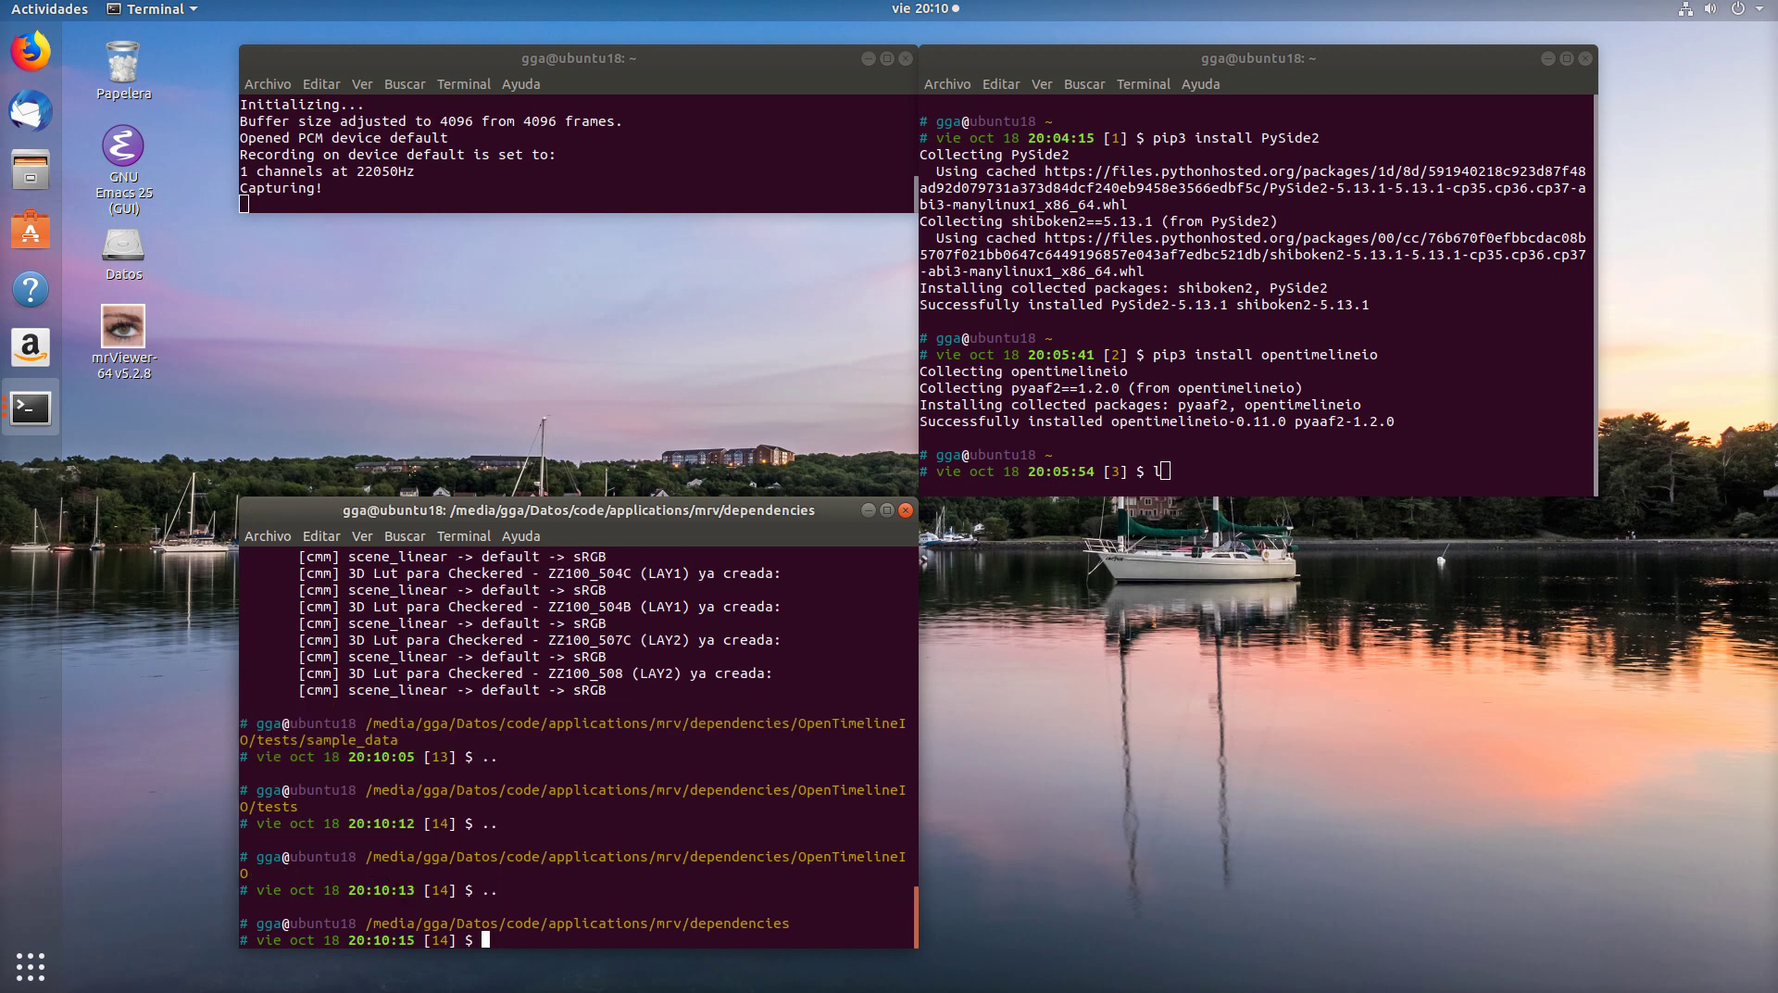
Step: Change into the OpenTimelineIO directory and list its contents
type("cd OpenTimelineIO/")
key("Return")
type("ls")
key("Return")
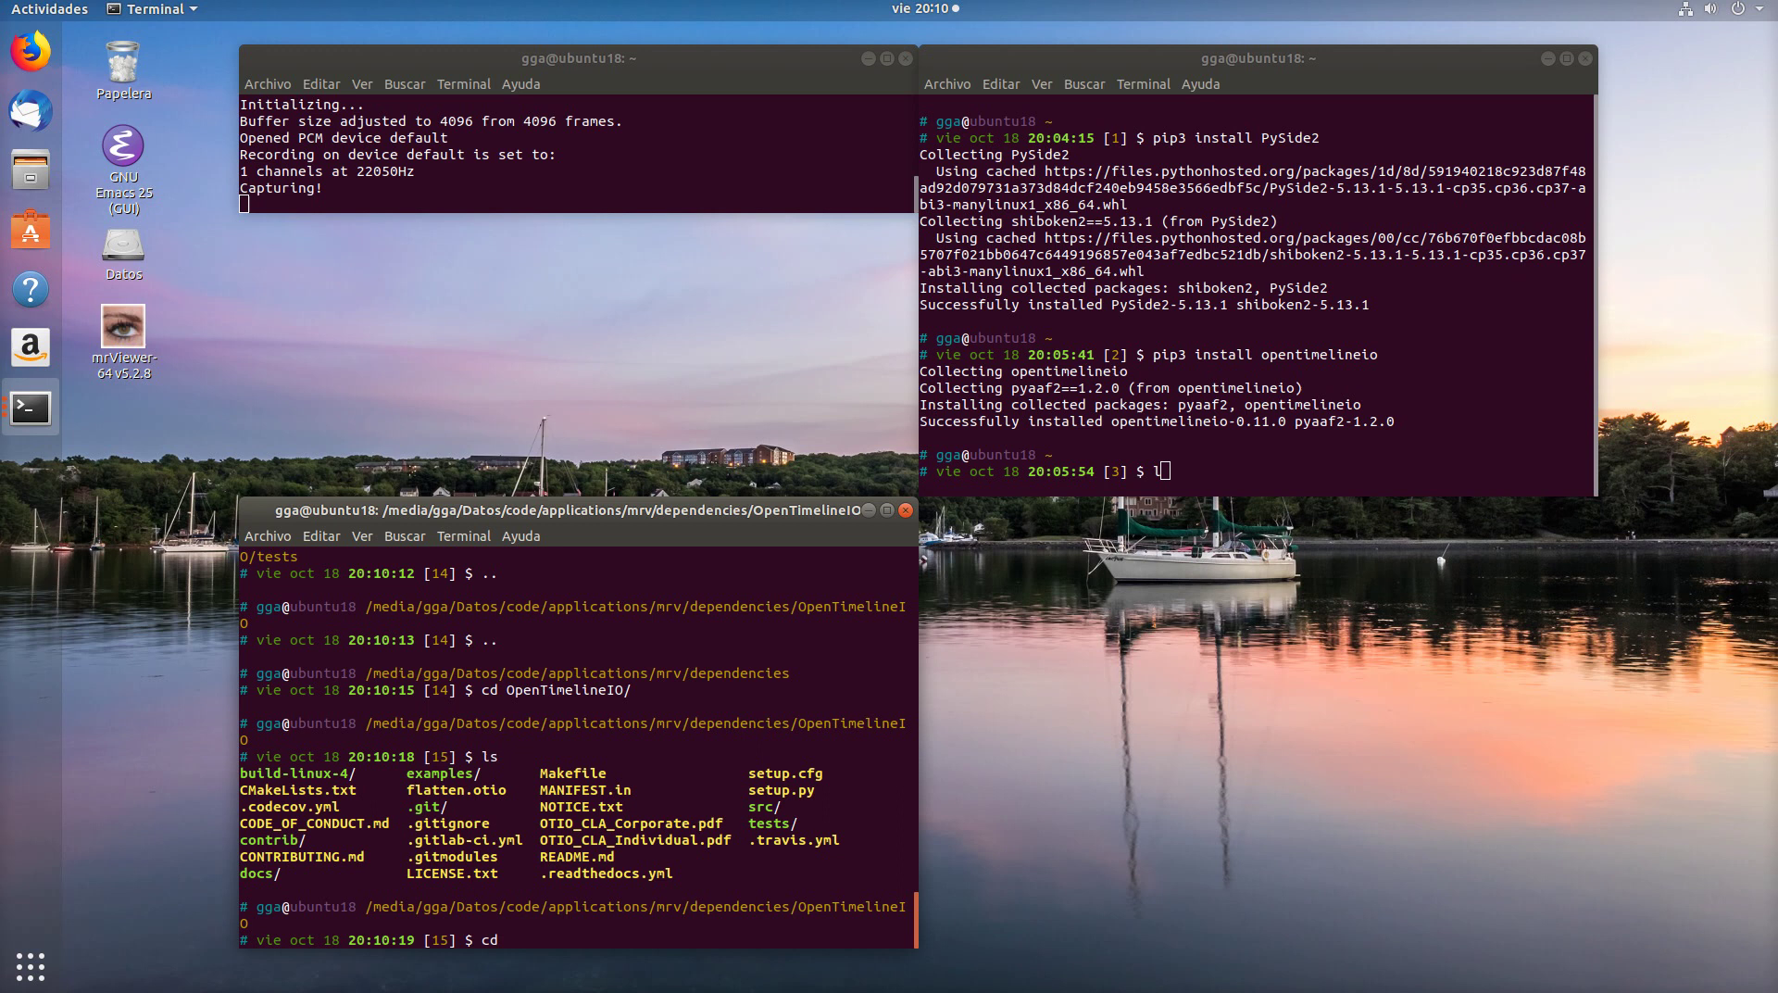
Step: Change into tests/sample_data and list its files
type("cd tests/sample_data/")
key("Return")
type("ls")
key("Return")
Step: List the contents of the movies folder inside sample_data
type("ls mo")
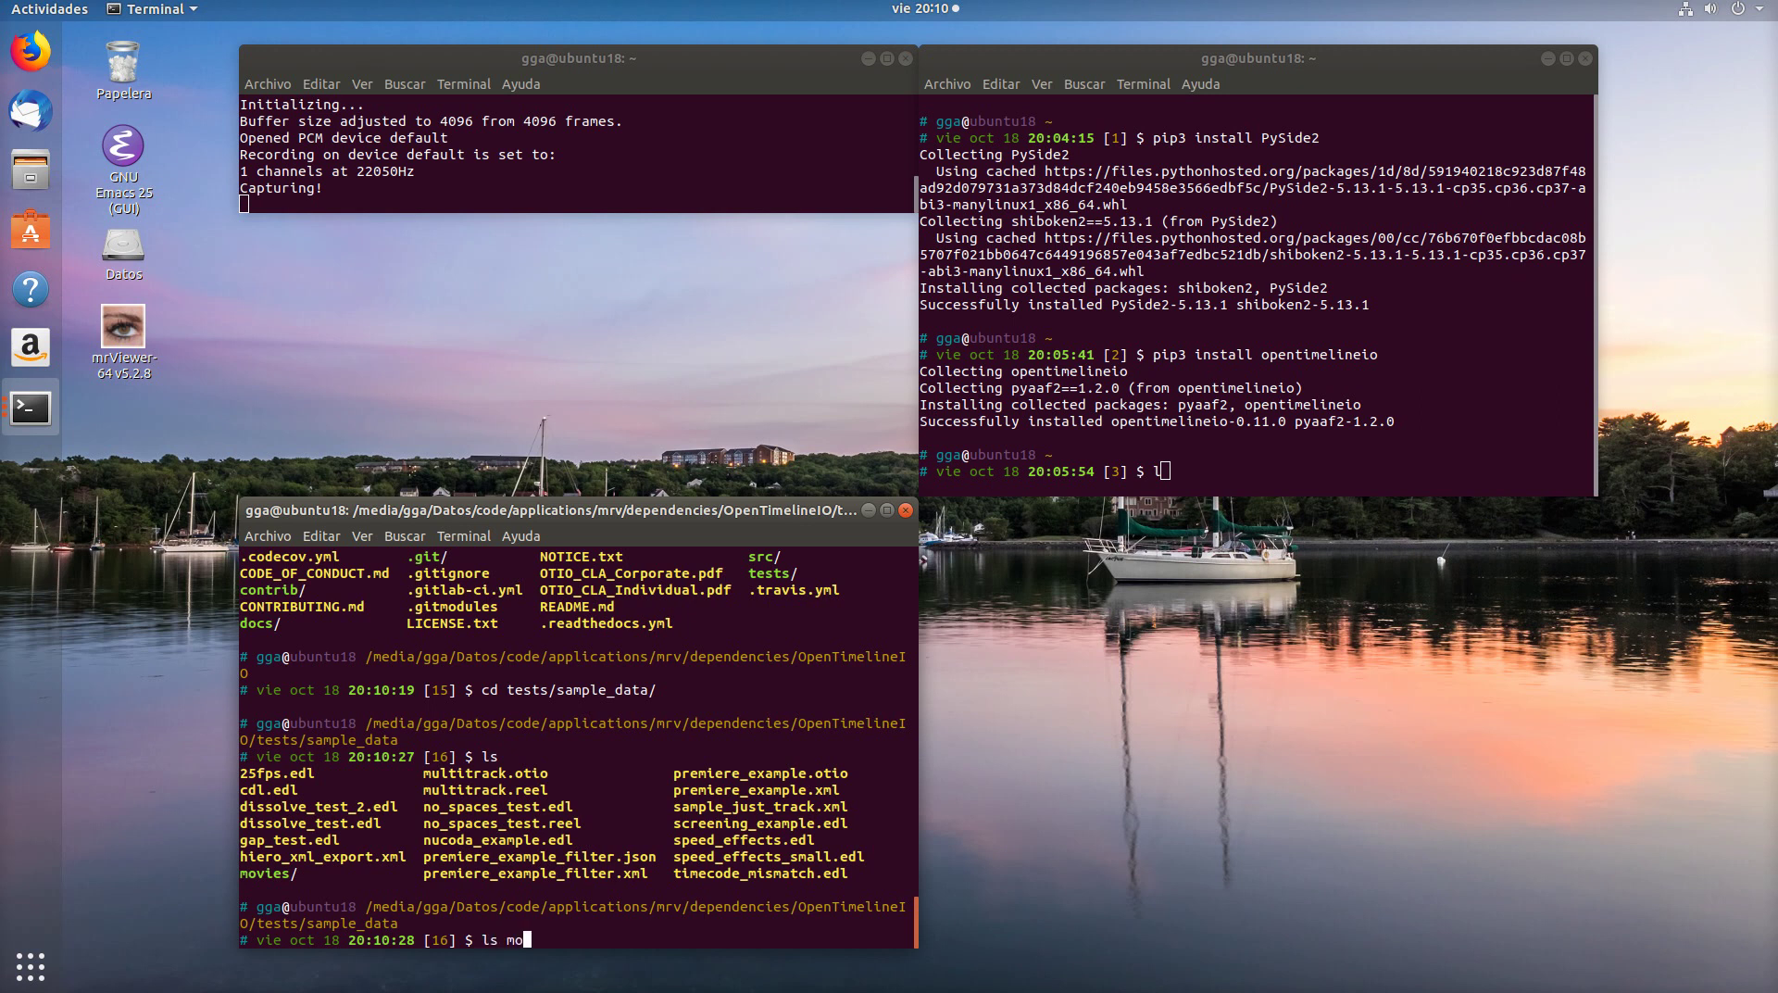
key("Tab")
key("Return")
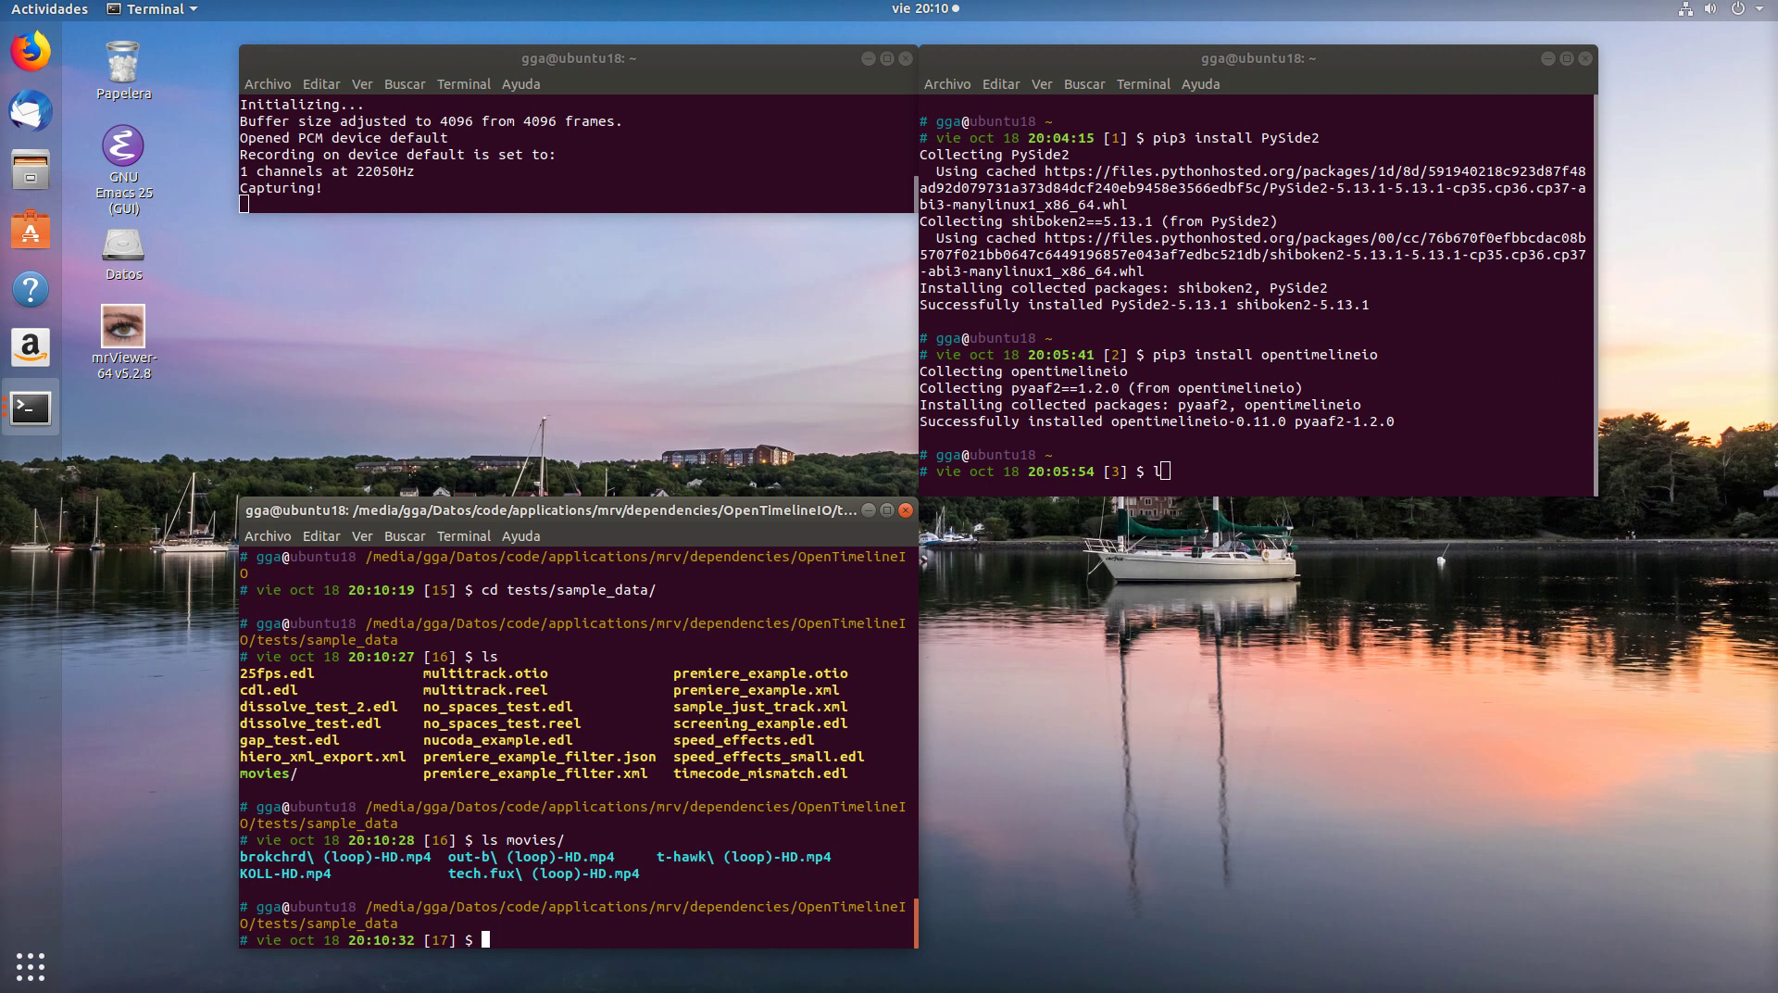
Step: Delete multitrack.reel from the sample_data directory, listing the files before and after the deletion
type("ls")
key("Return")
type("rm multi")
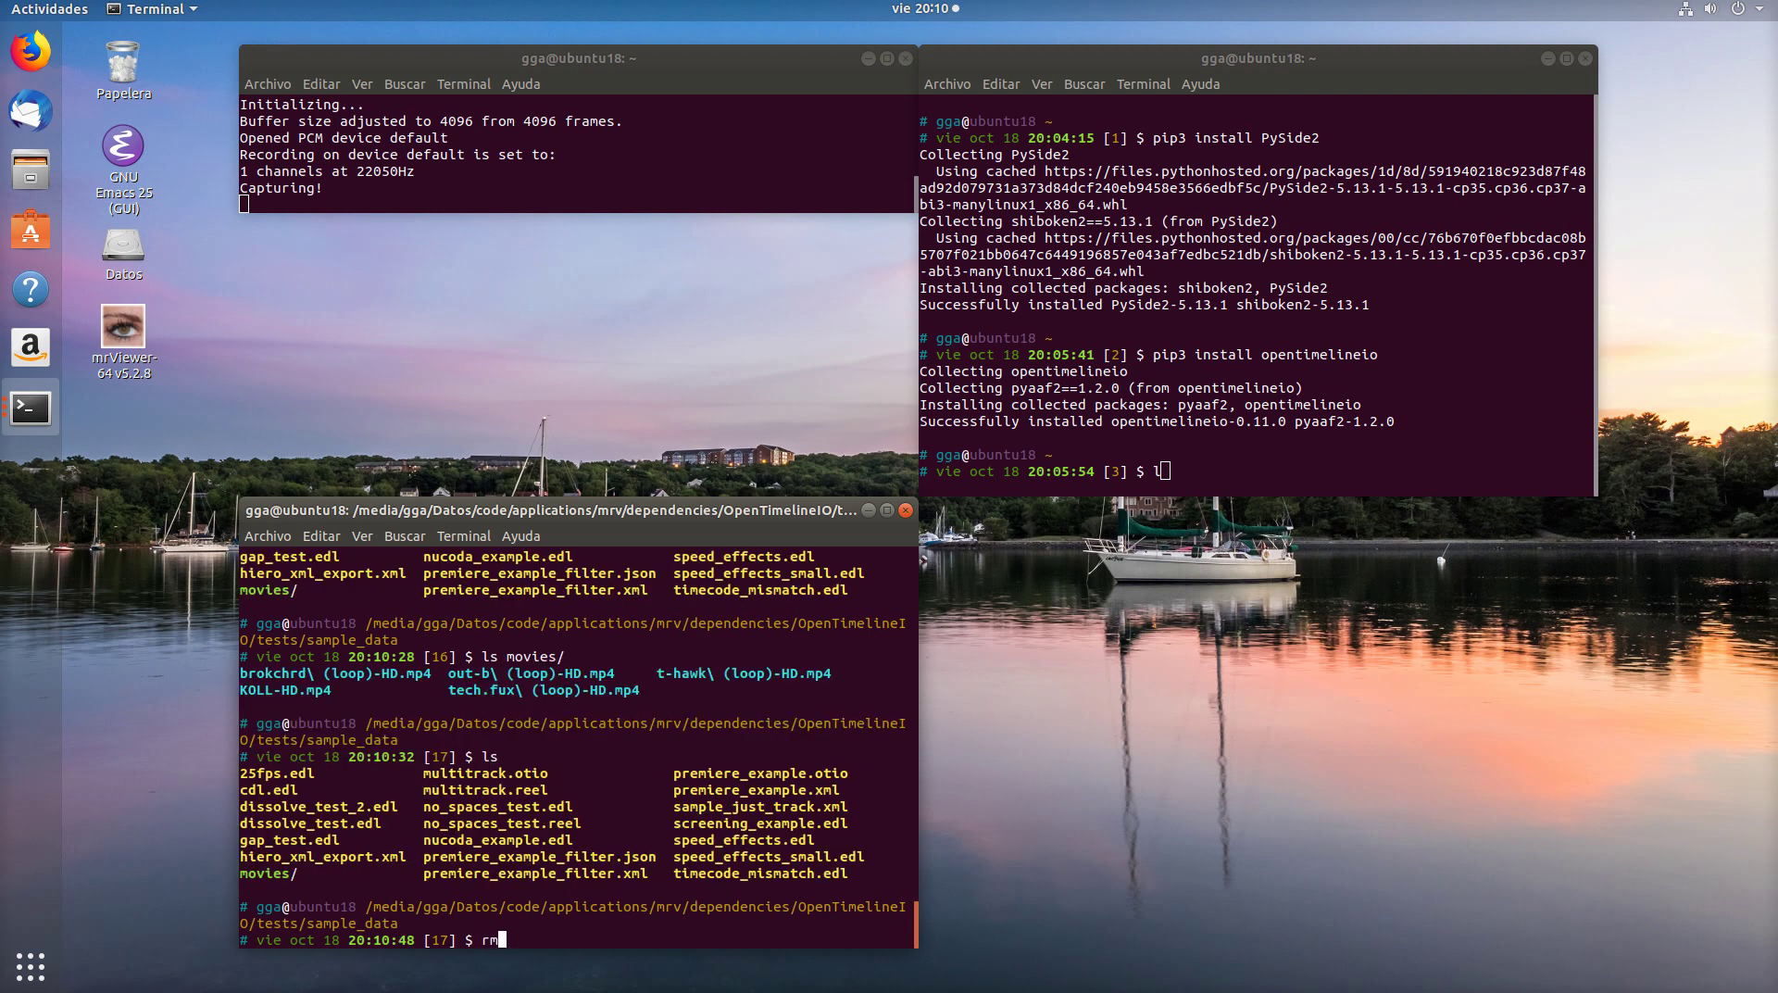
key("Tab")
type("re")
key("Tab")
key("Return")
type("ls")
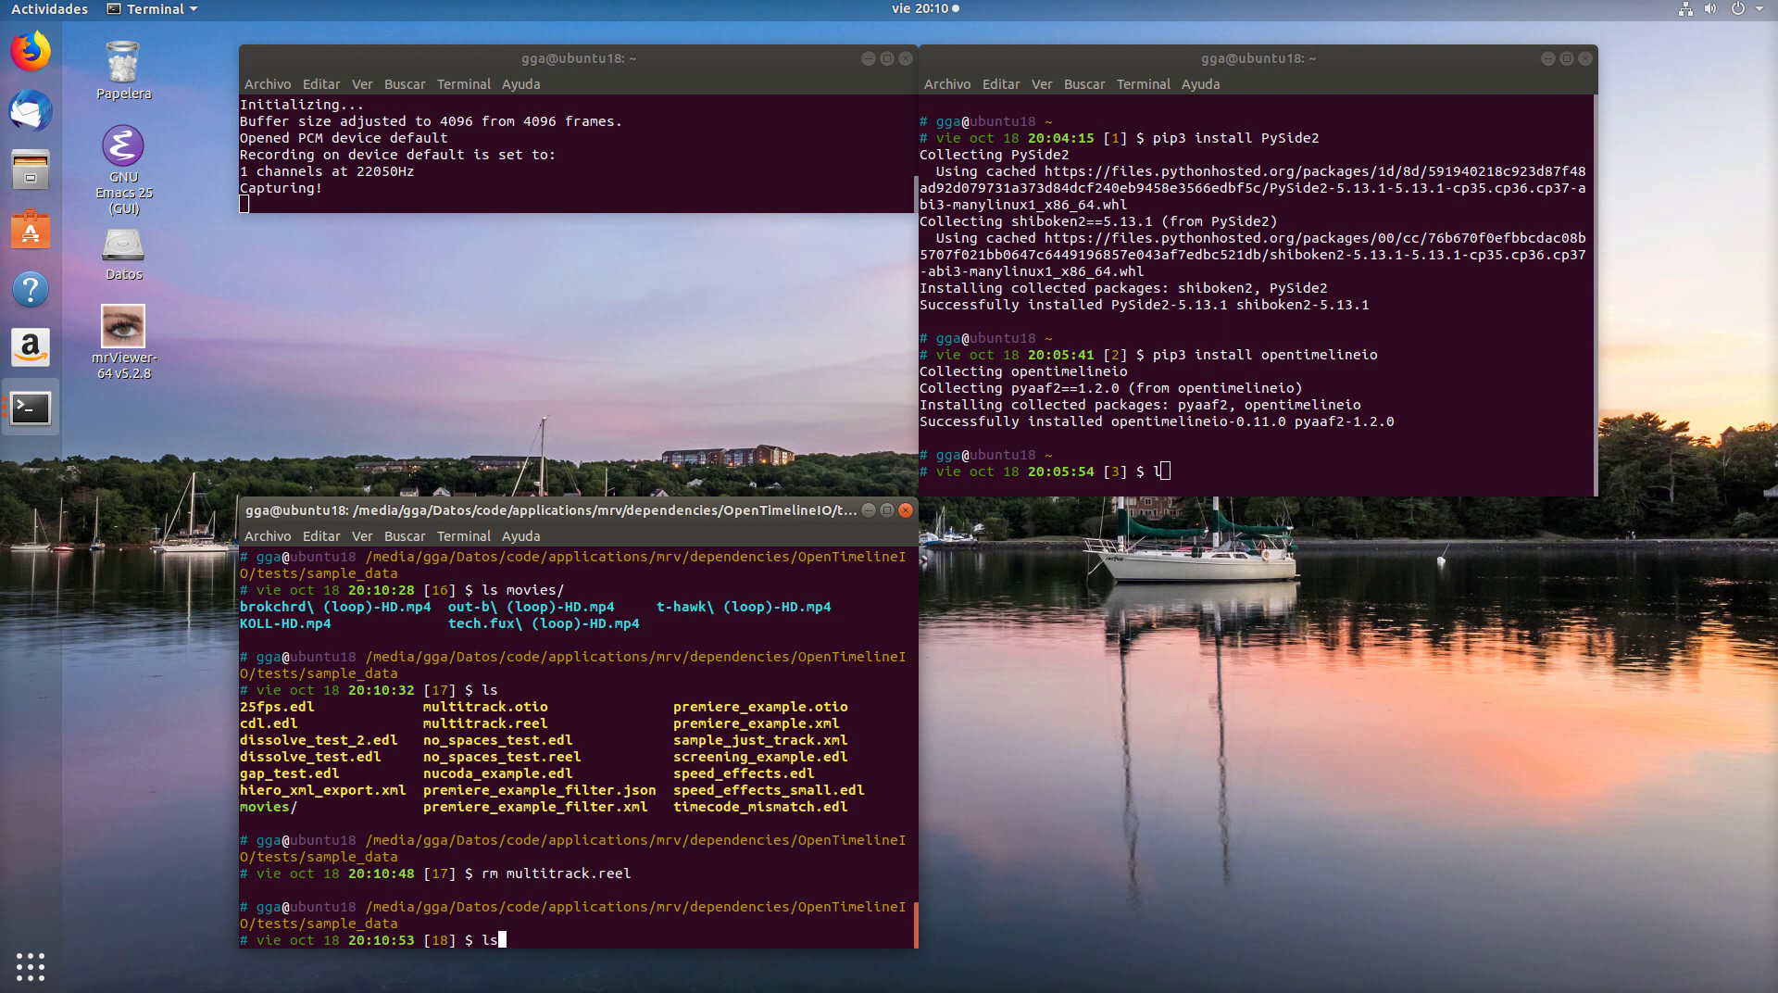
key("Return")
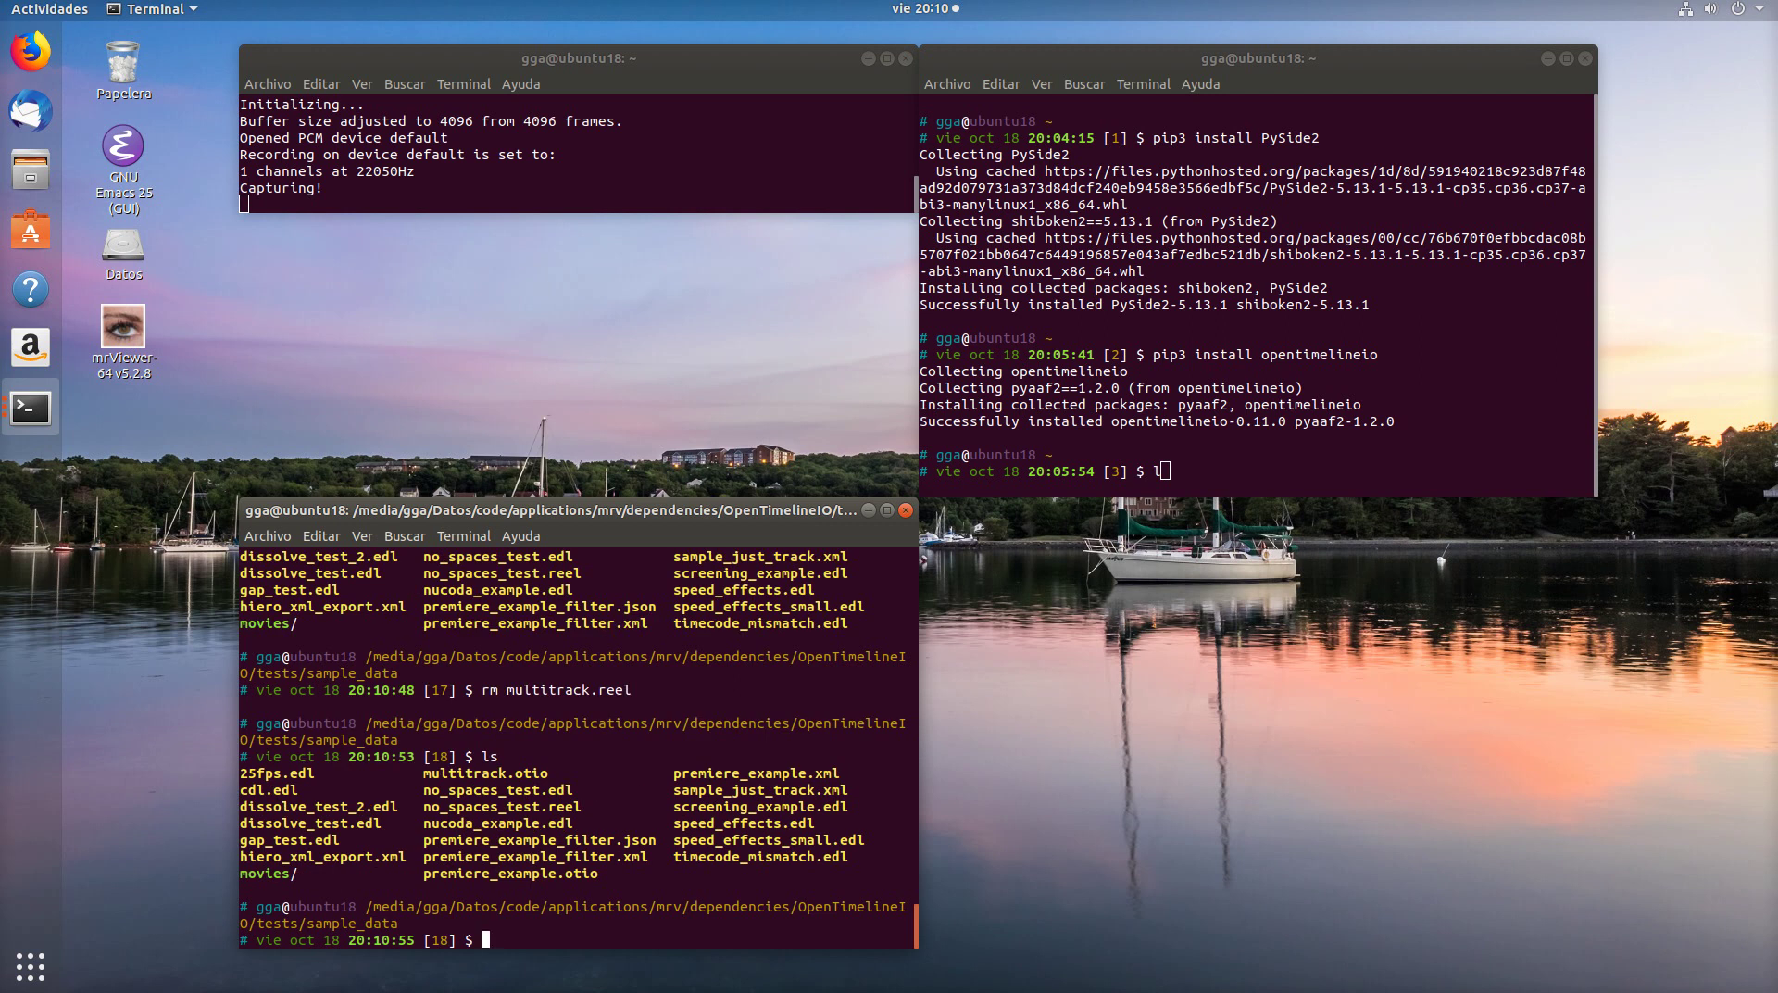
Step: Run conform.py on multitrack.otio with the movies/ folder as media source and multitrack.reel as output, and list the directory
type("otio")
key("BackSpace")
key("BackSpace")
key("BackSpace")
key("BackSpace")
type("con")
key("Tab")
type("mult")
key("Tab")
type("-f movi")
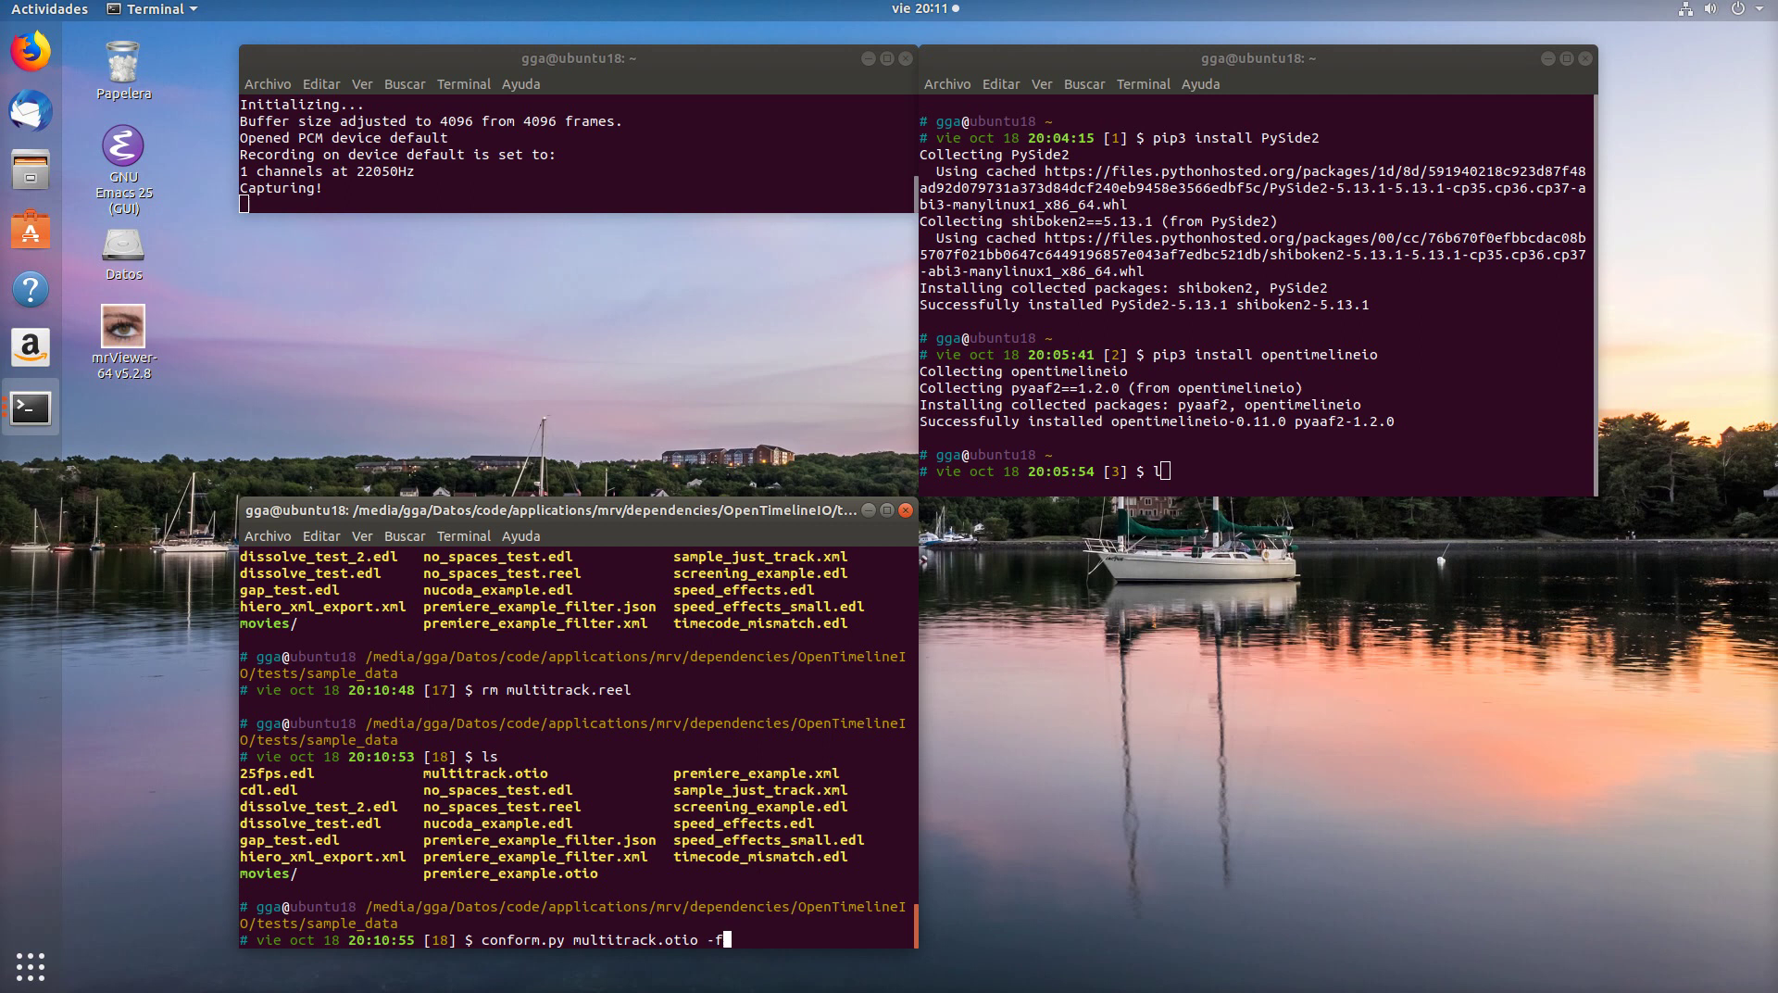
key("Tab")
type("-o mu")
key("Tab")
key("BackSpace")
key("BackSpace")
key("BackSpace")
key("BackSpace")
key("BackSpace")
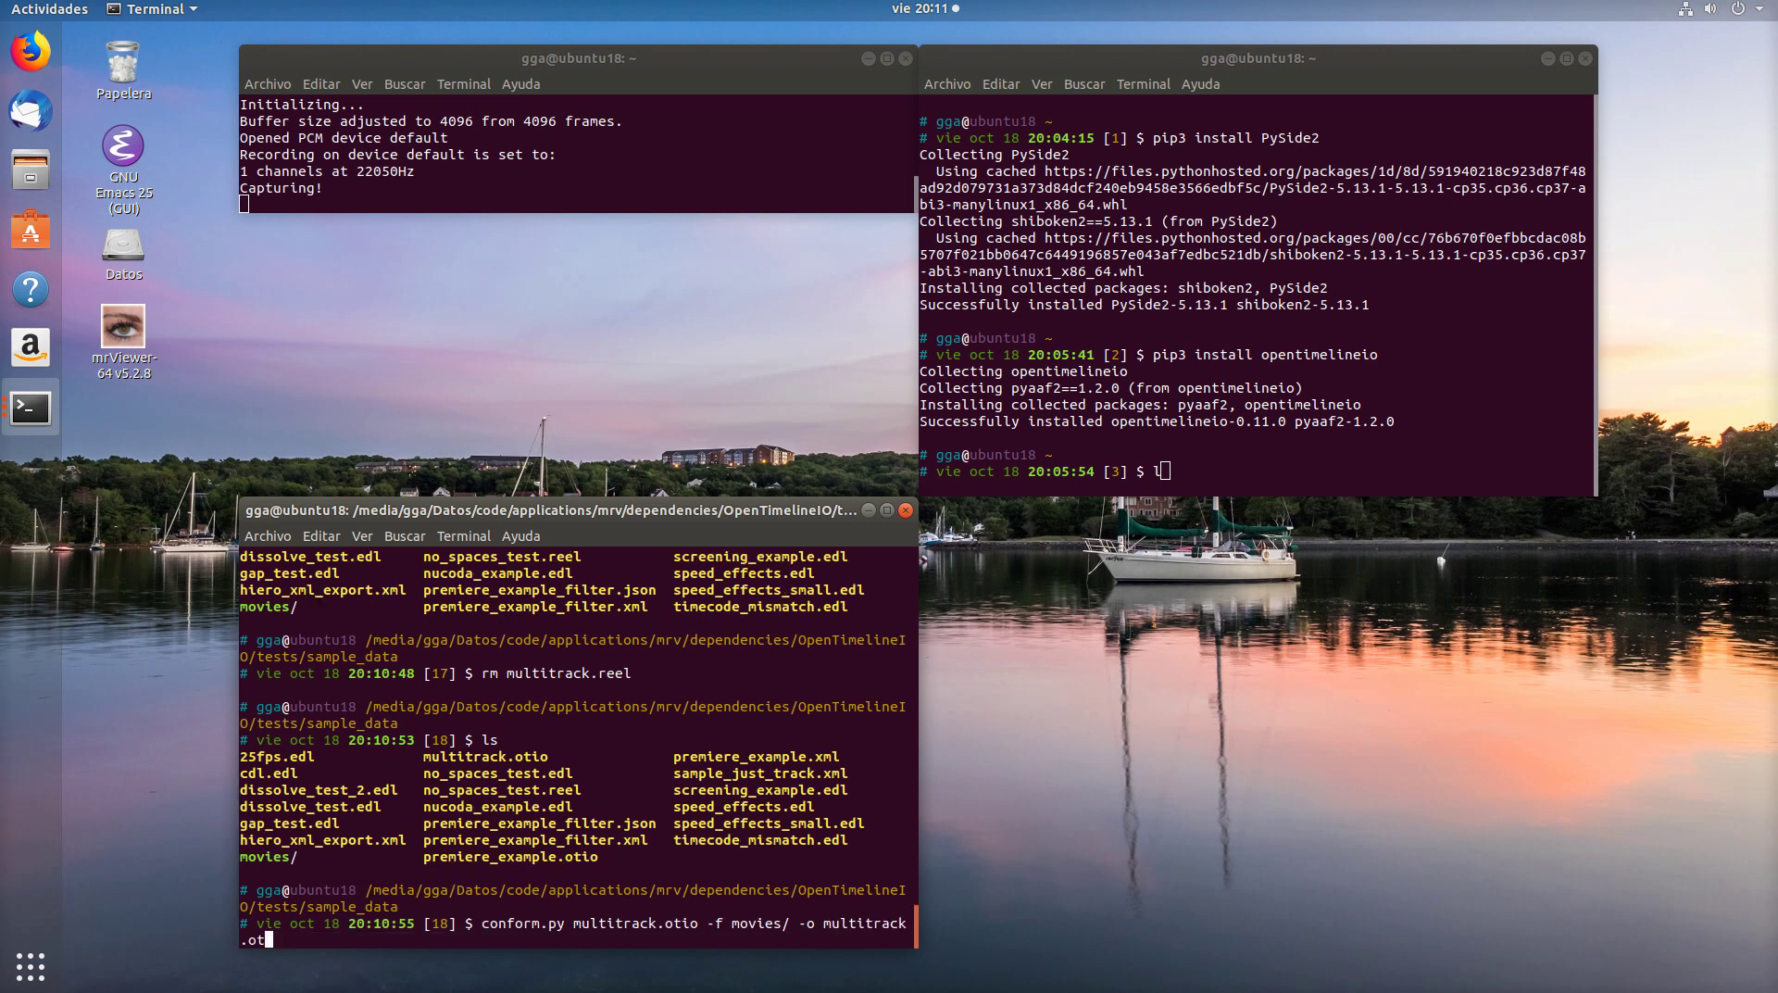
type("reel")
key("Return")
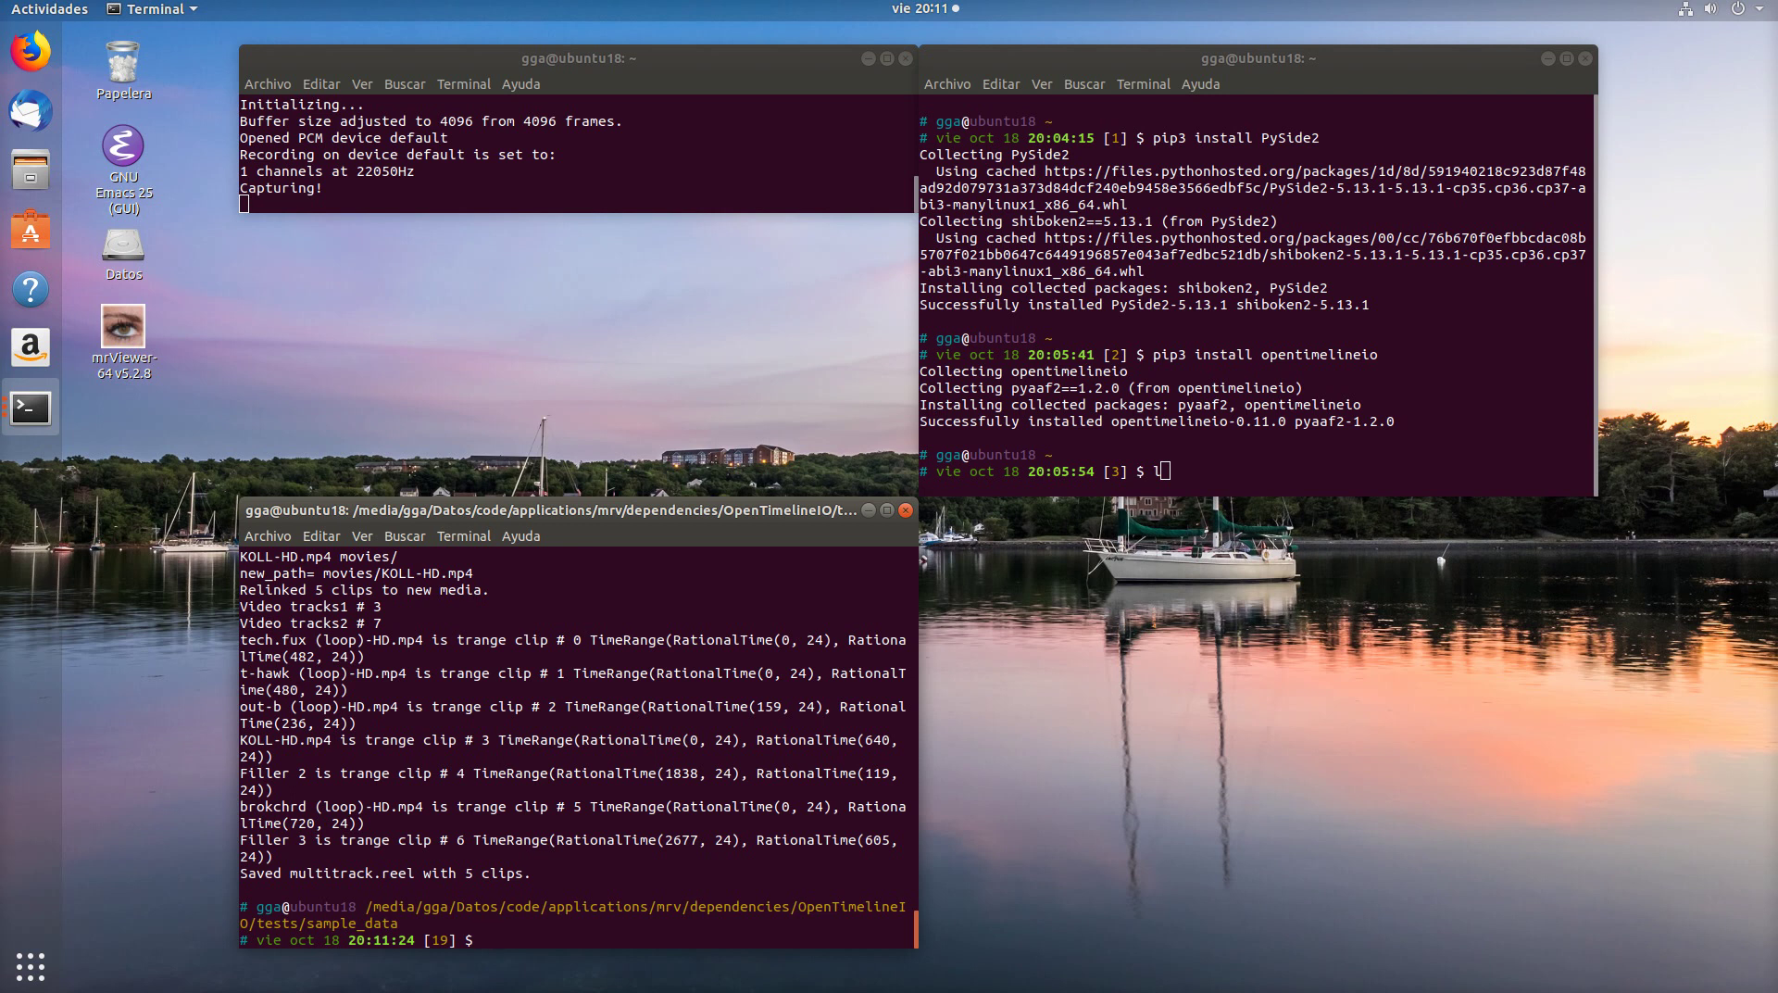
type("ls")
key("Return")
Step: Try to open multitrack.reel in otioview
type("otio")
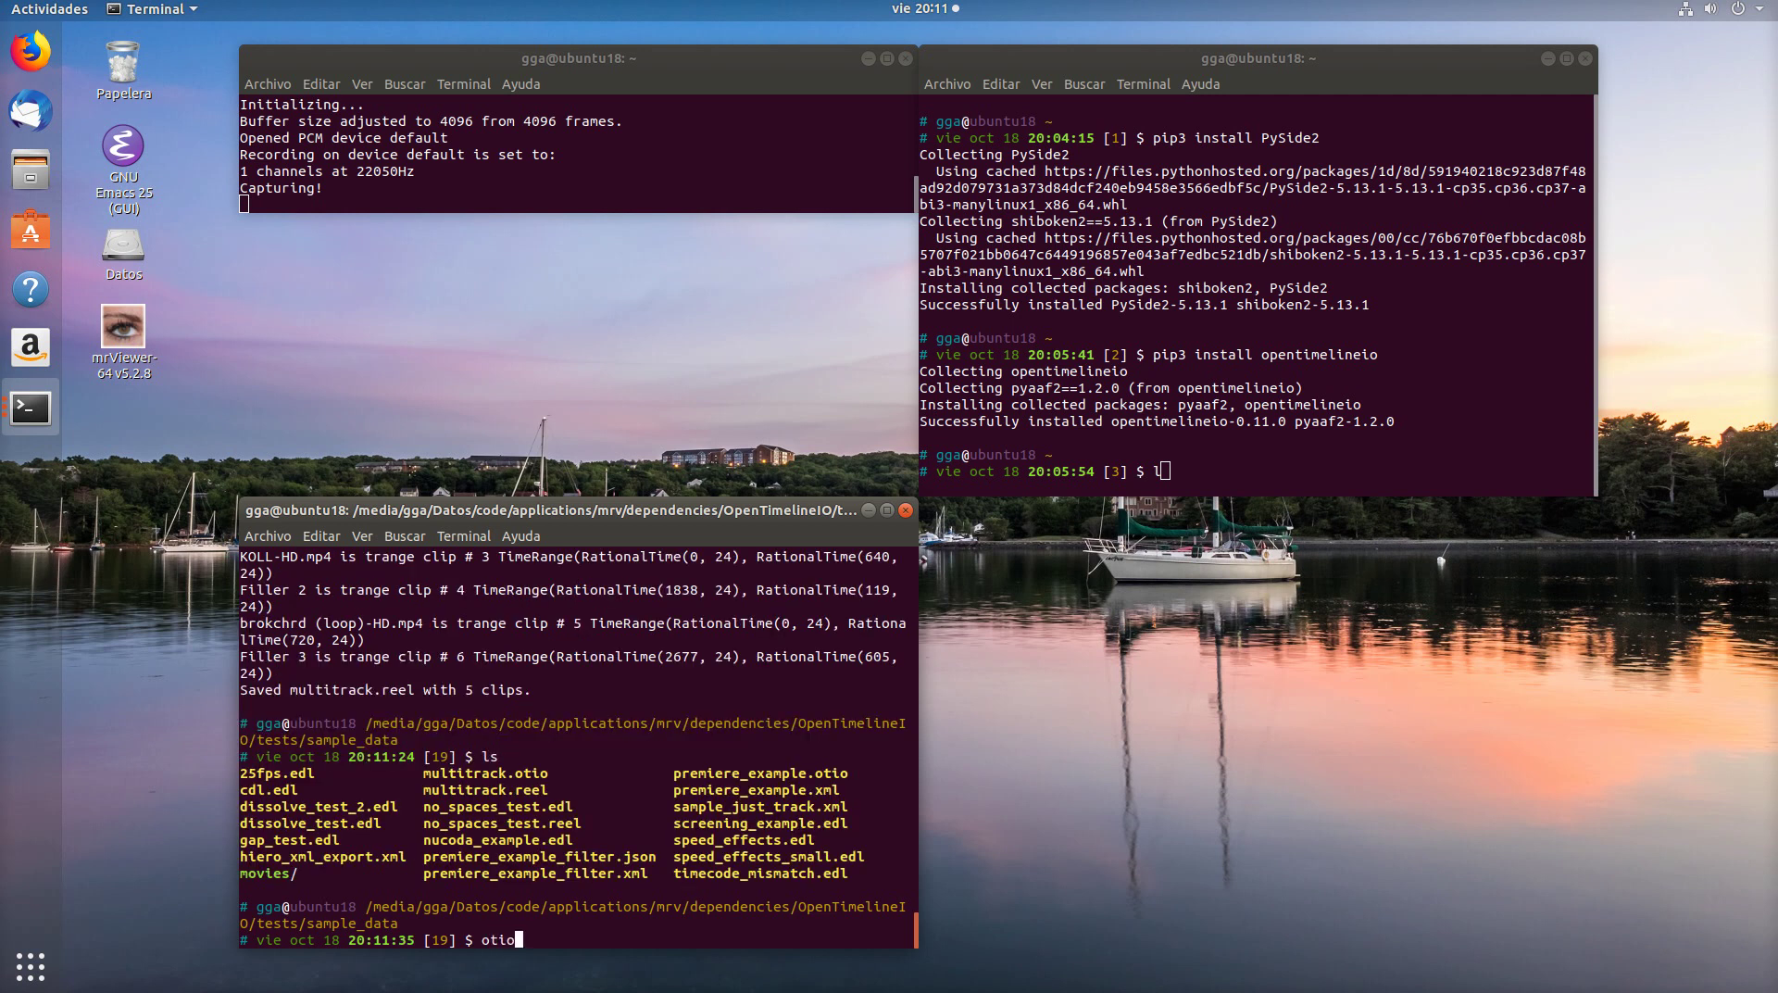
type("view mu")
key("Tab")
type("re")
key("Tab")
key("Return")
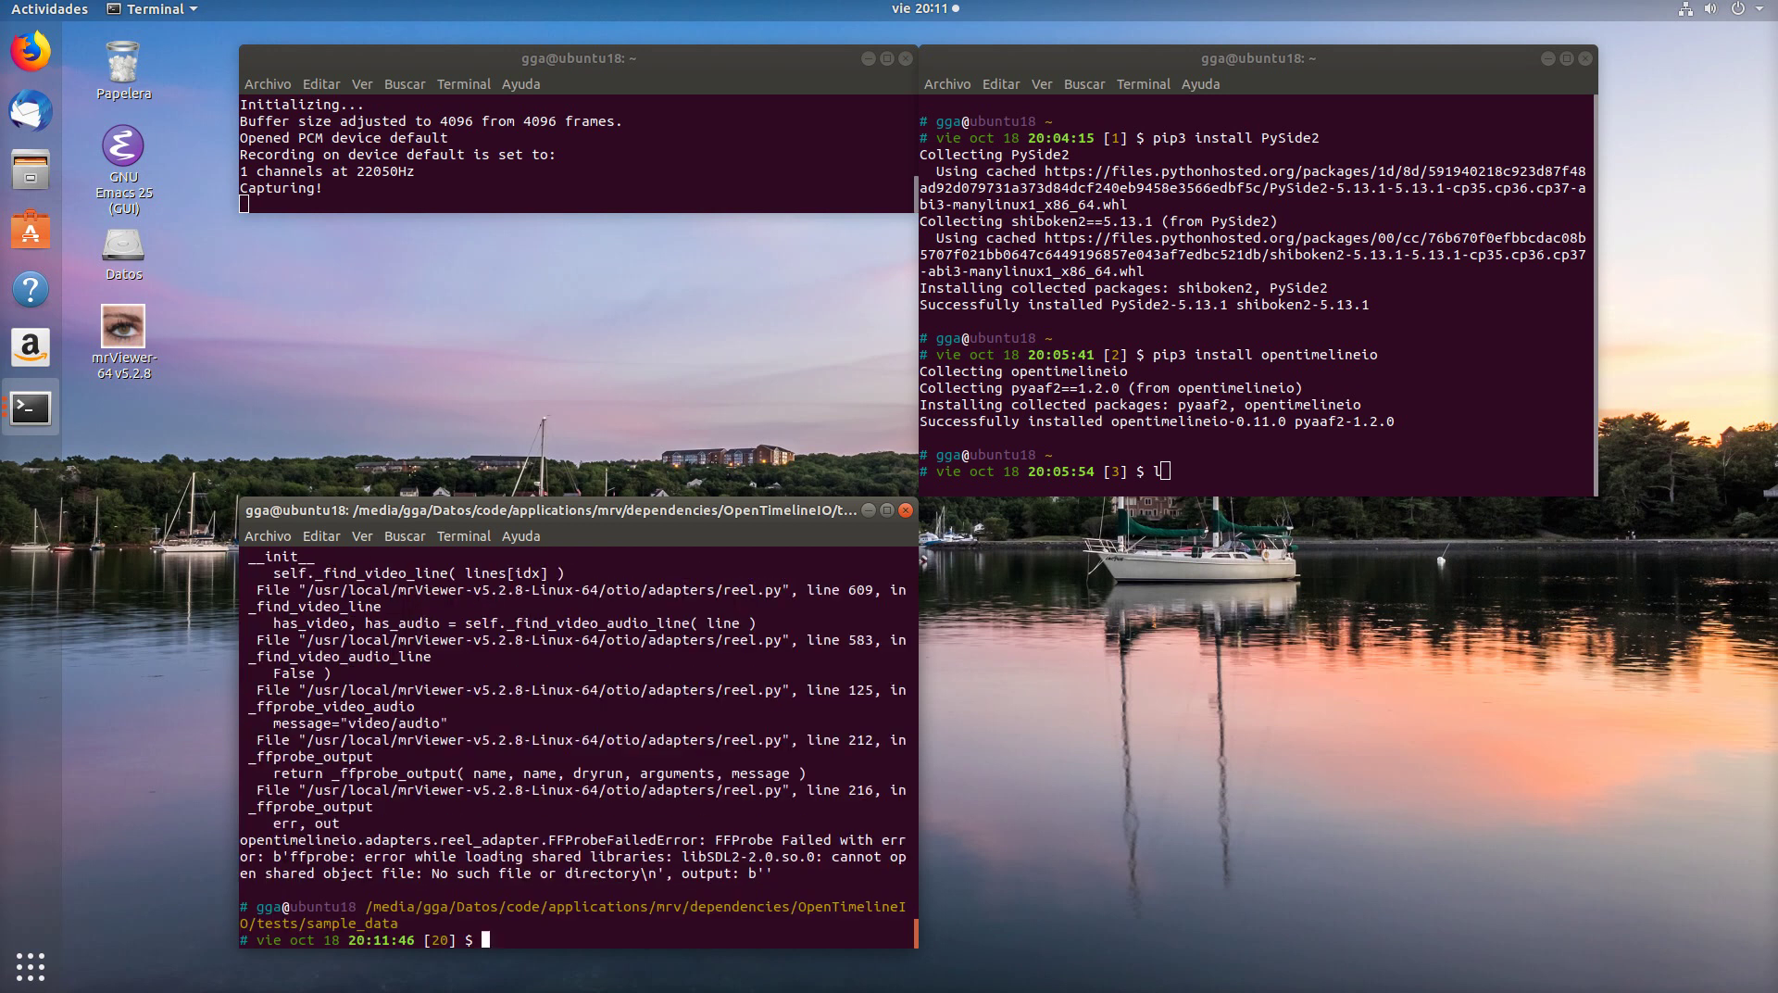
Step: Open multitrack.otio in otioview from the command line
key("Up")
key("BackSpace")
key("BackSpace")
key("BackSpace")
key("BackSpace")
key("BackSpace")
type("otio")
key("Return")
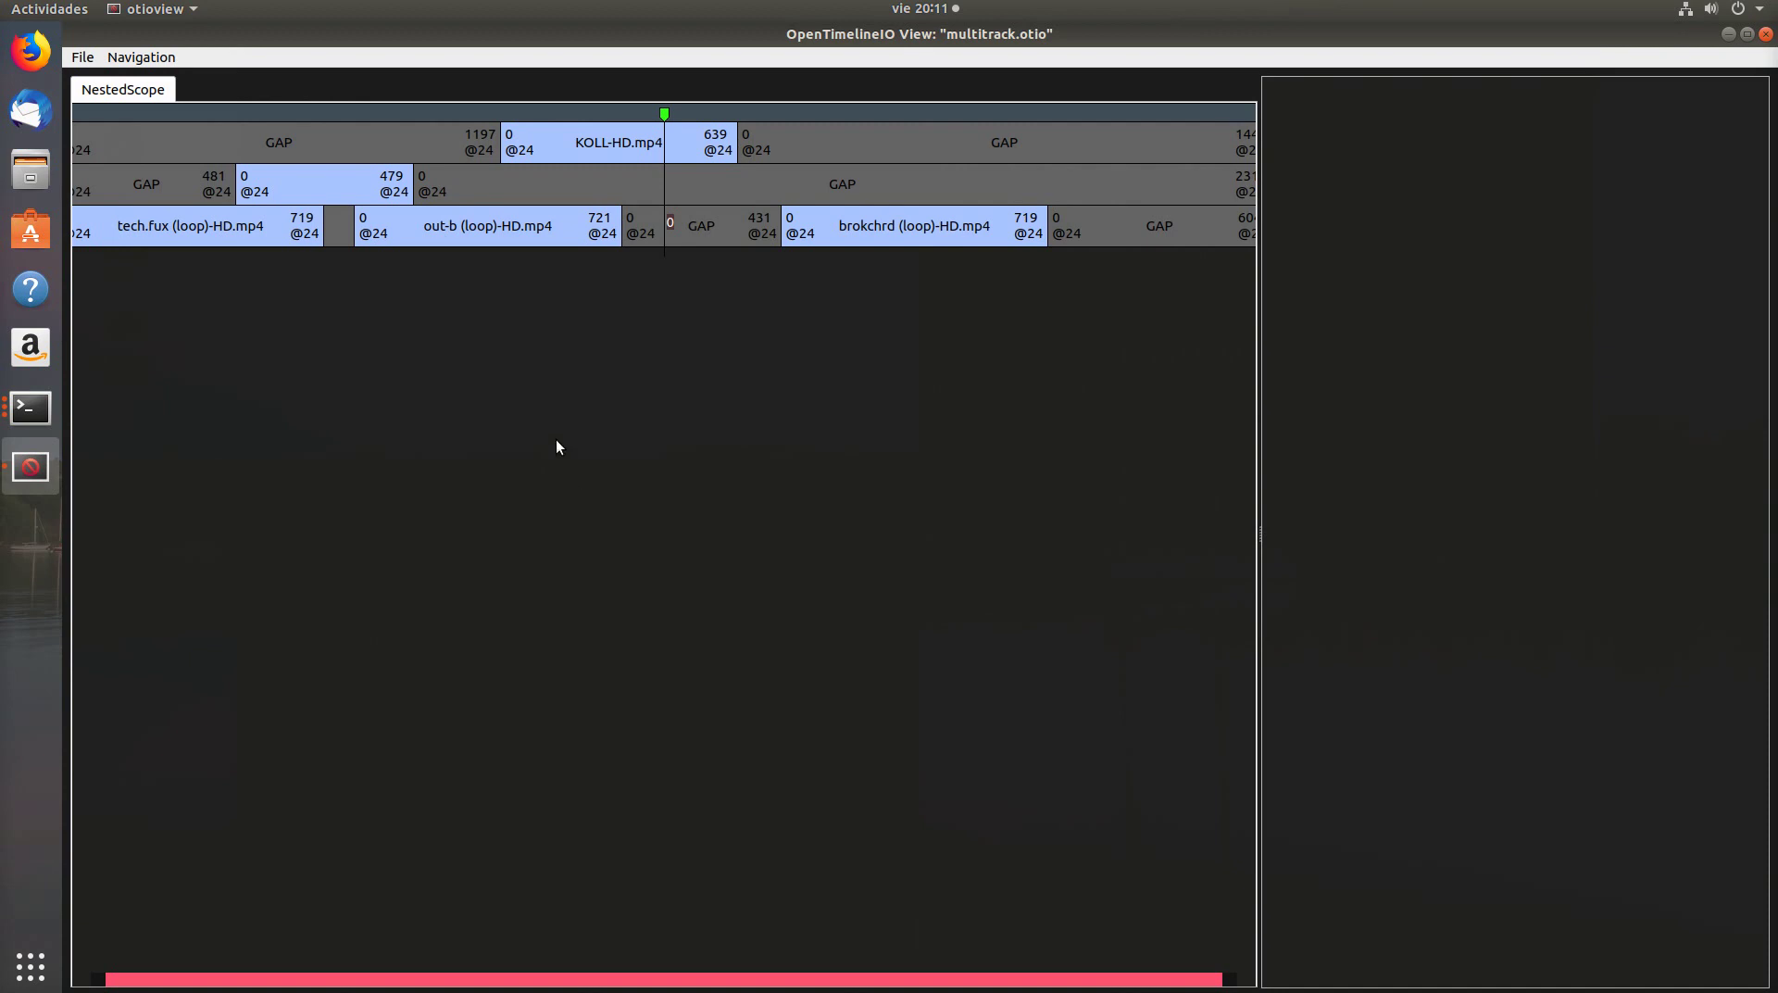
Step: Inspect the details of the out-b (loop)-HD.mp4 and KOLL-HD.mp4 clips, and exit otioview
left_click(505, 235)
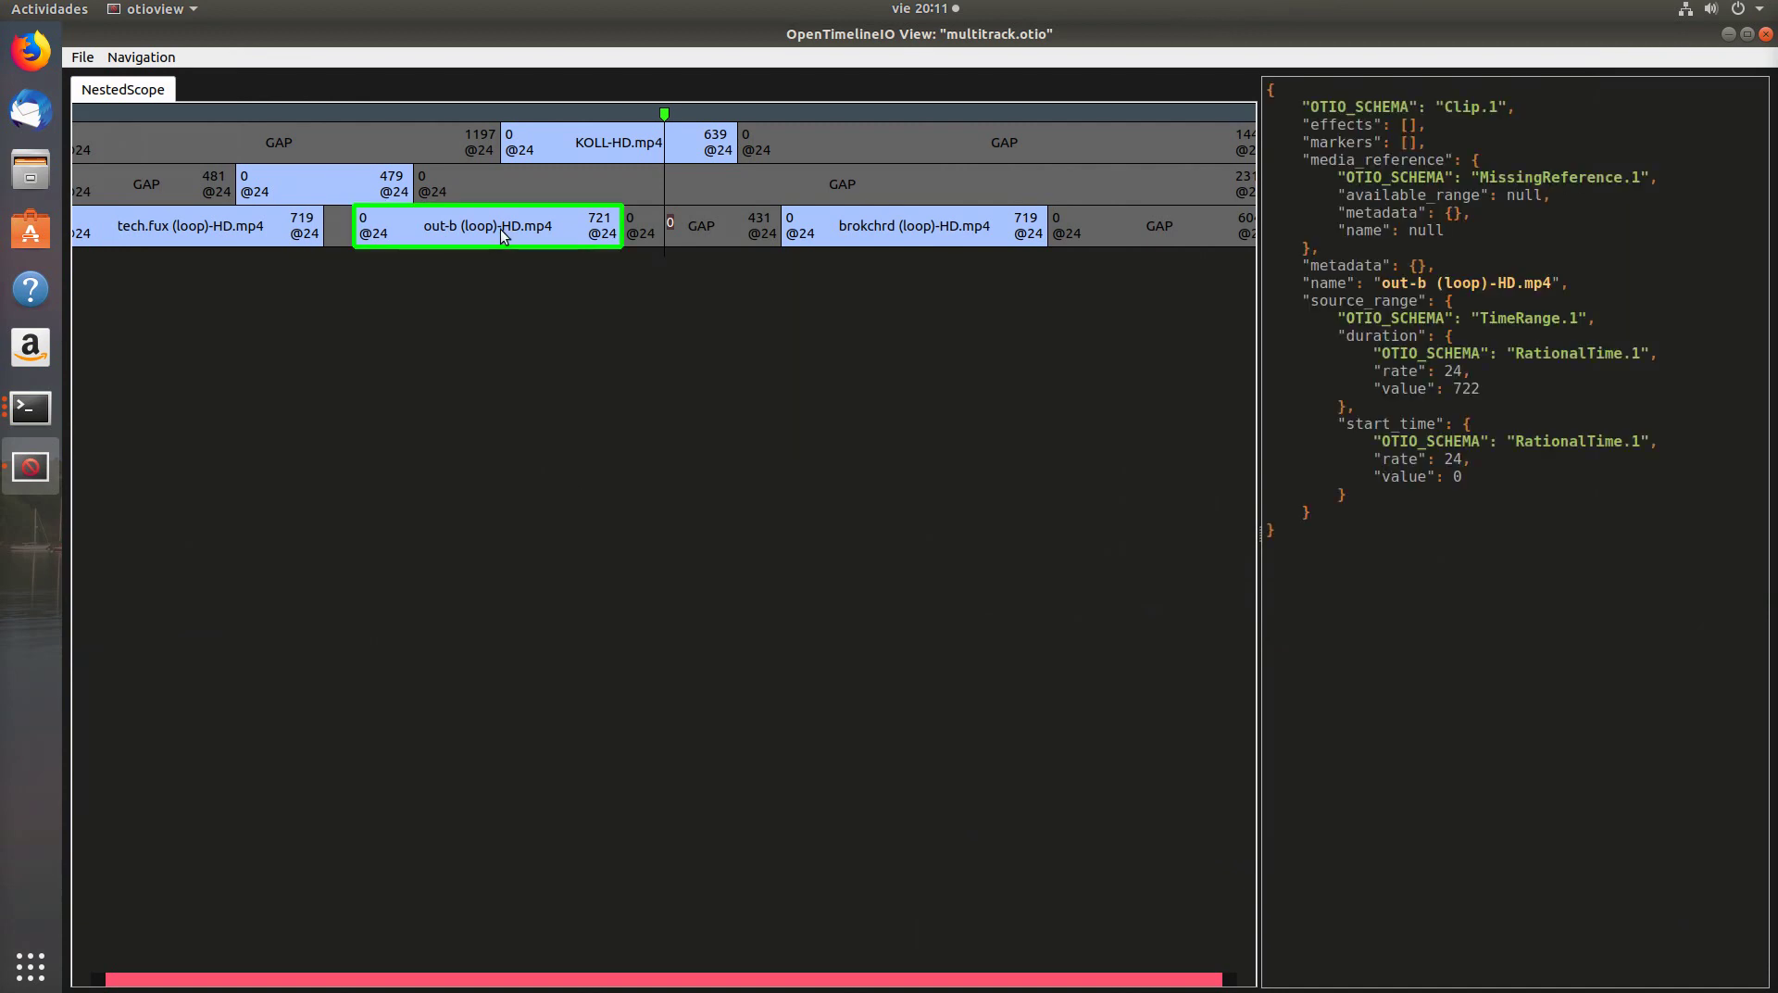
left_click(557, 154)
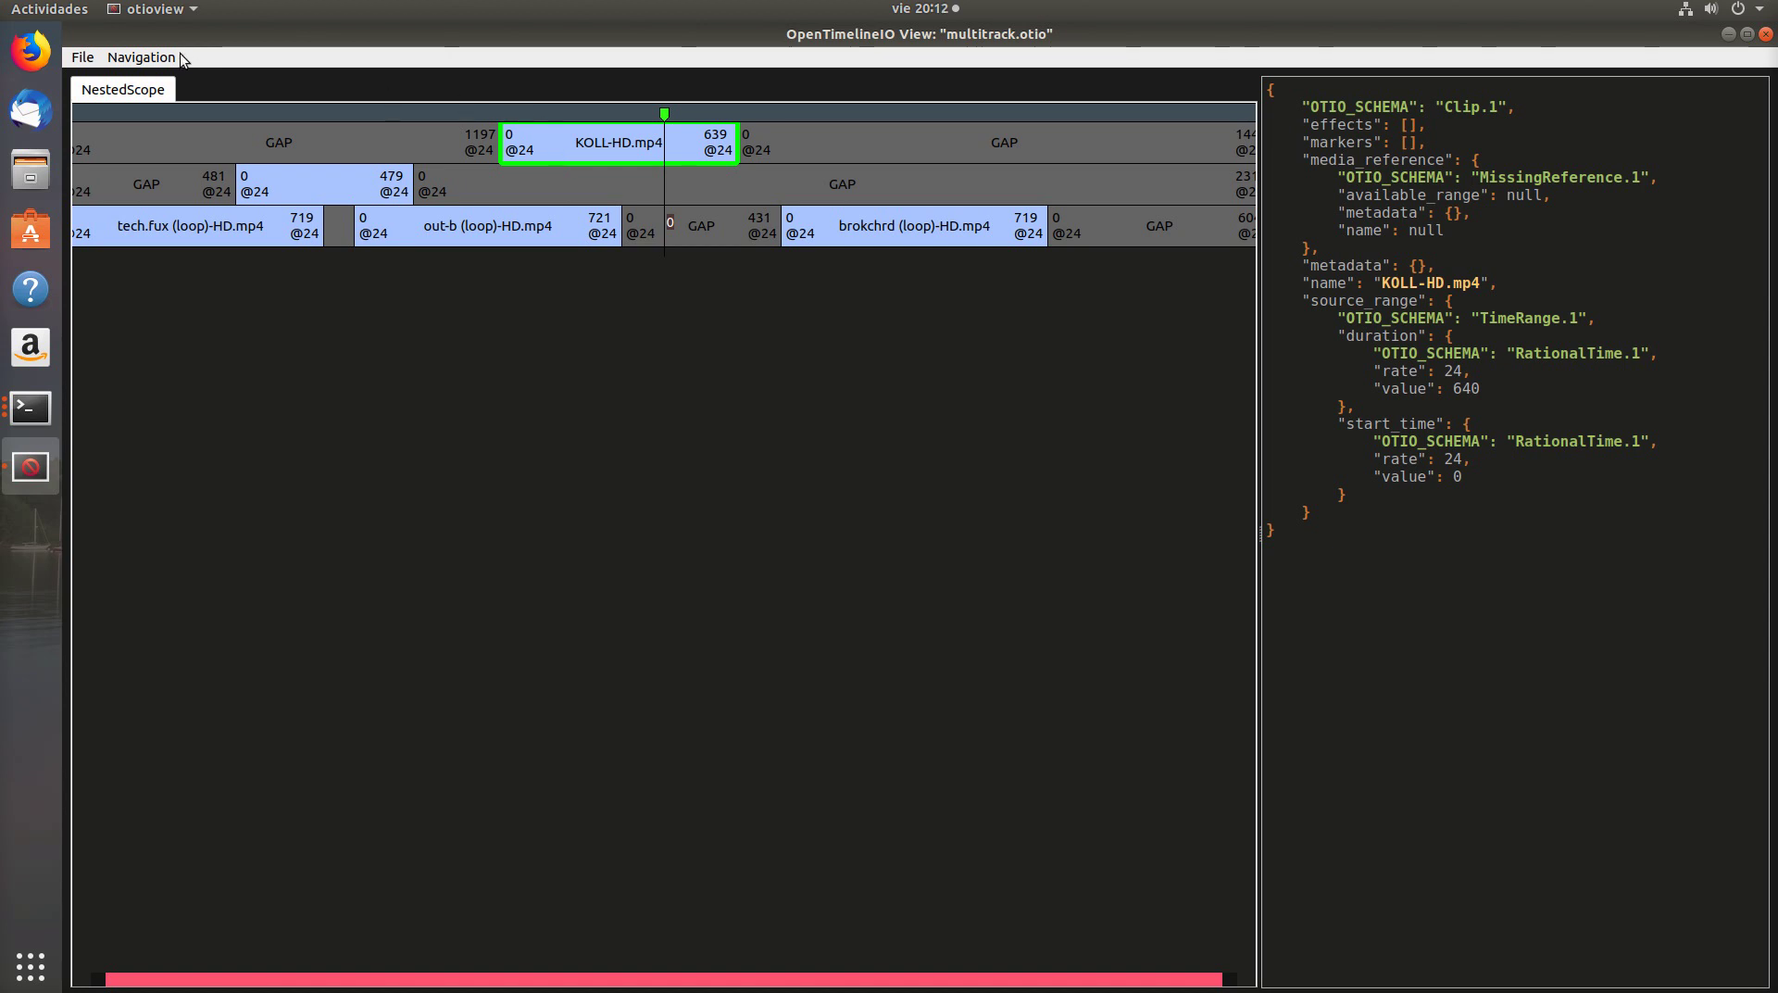
left_click(90, 59)
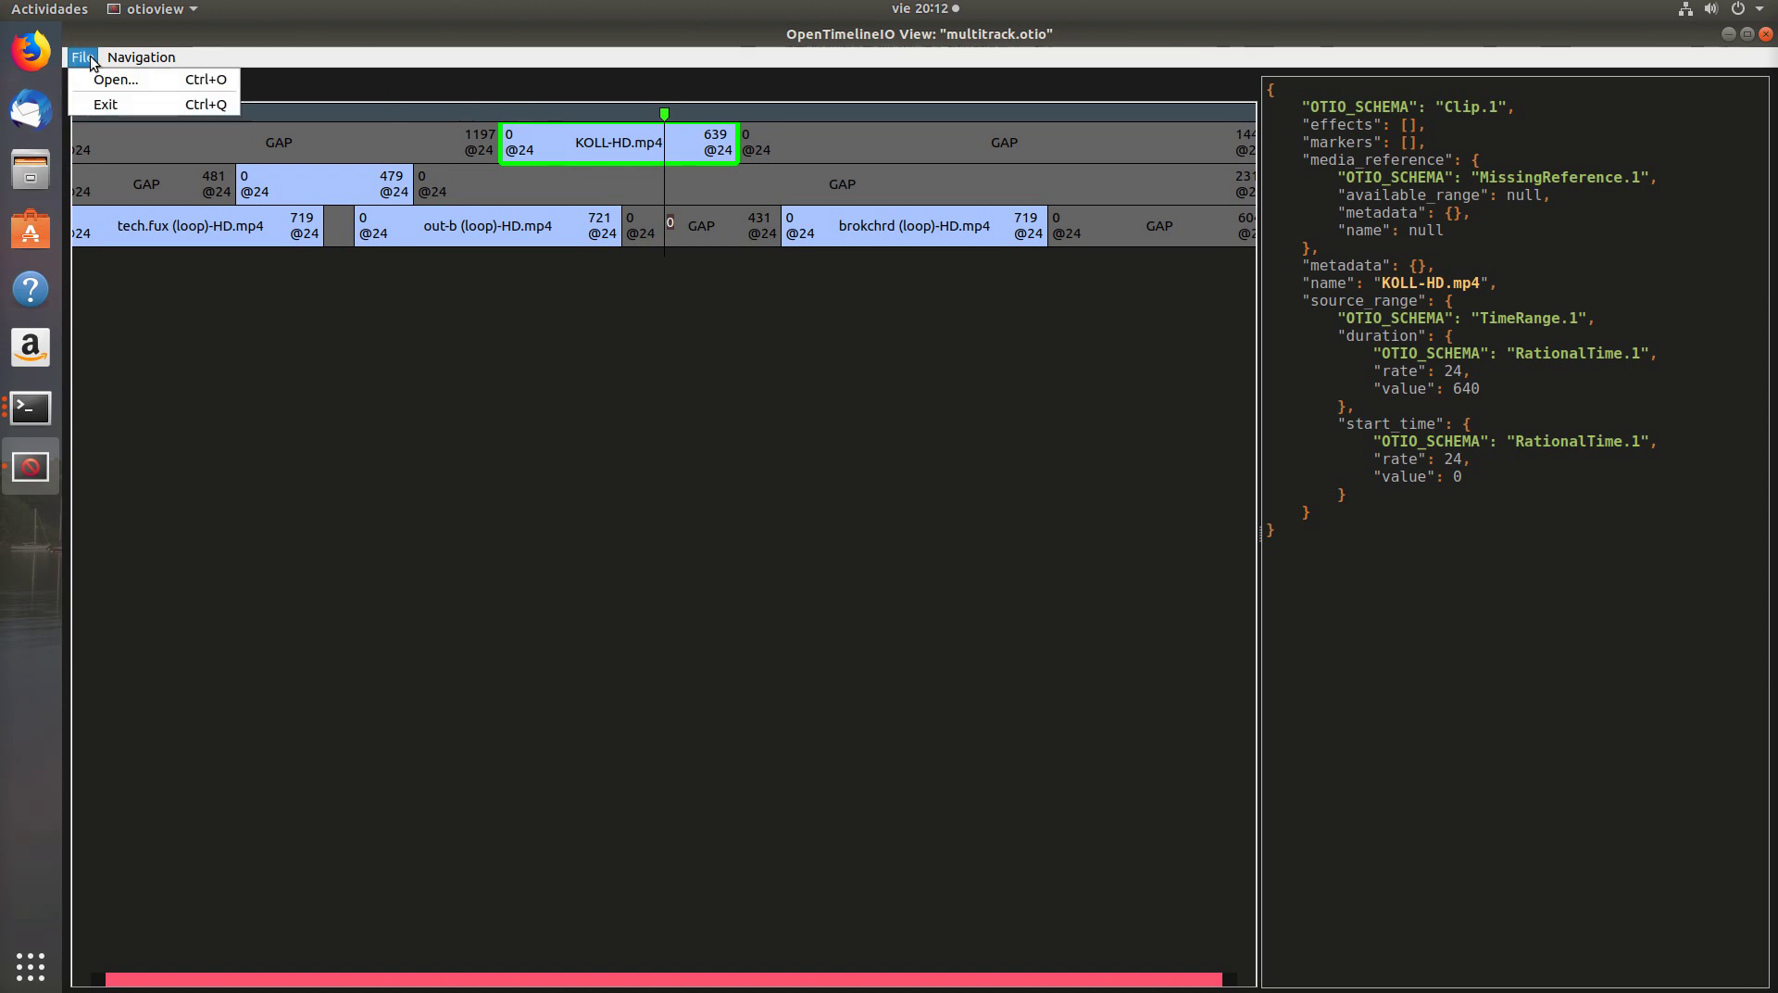
left_click(100, 108)
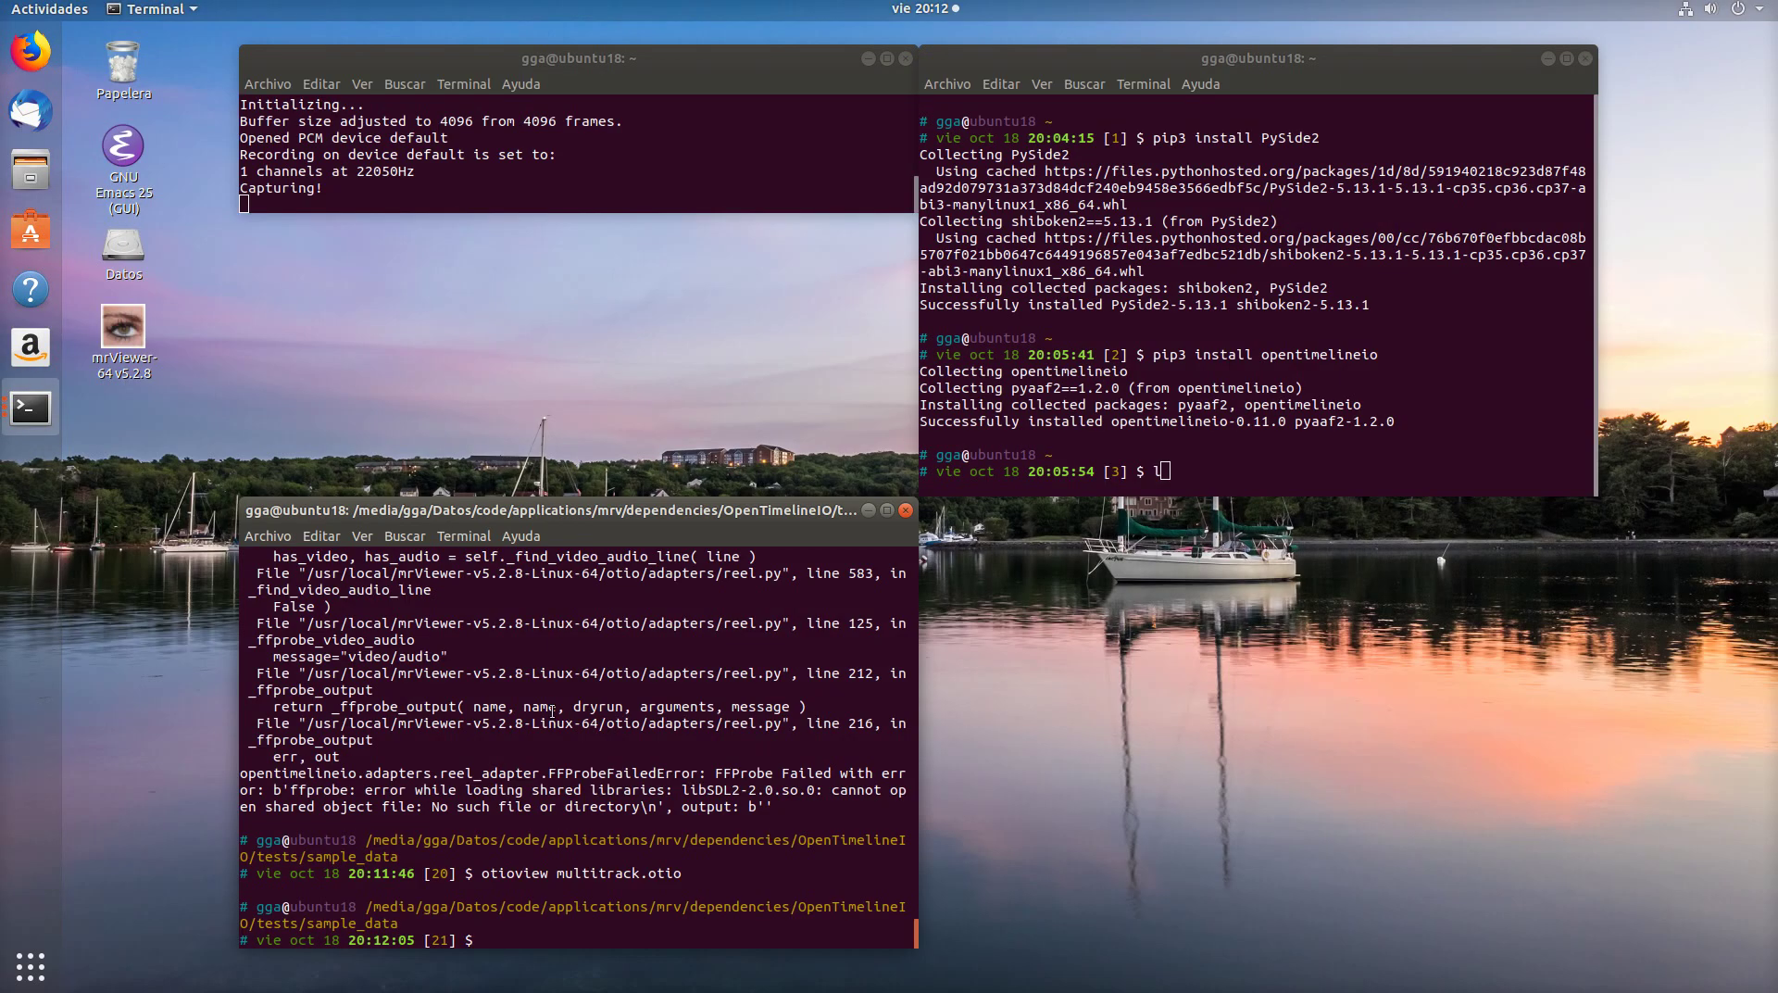
Step: Play multitrack.reel in mrViewer, jumping along the timeline to later clips and the closing gap, and quit the viewer
type("mrViewer multitrack.reel")
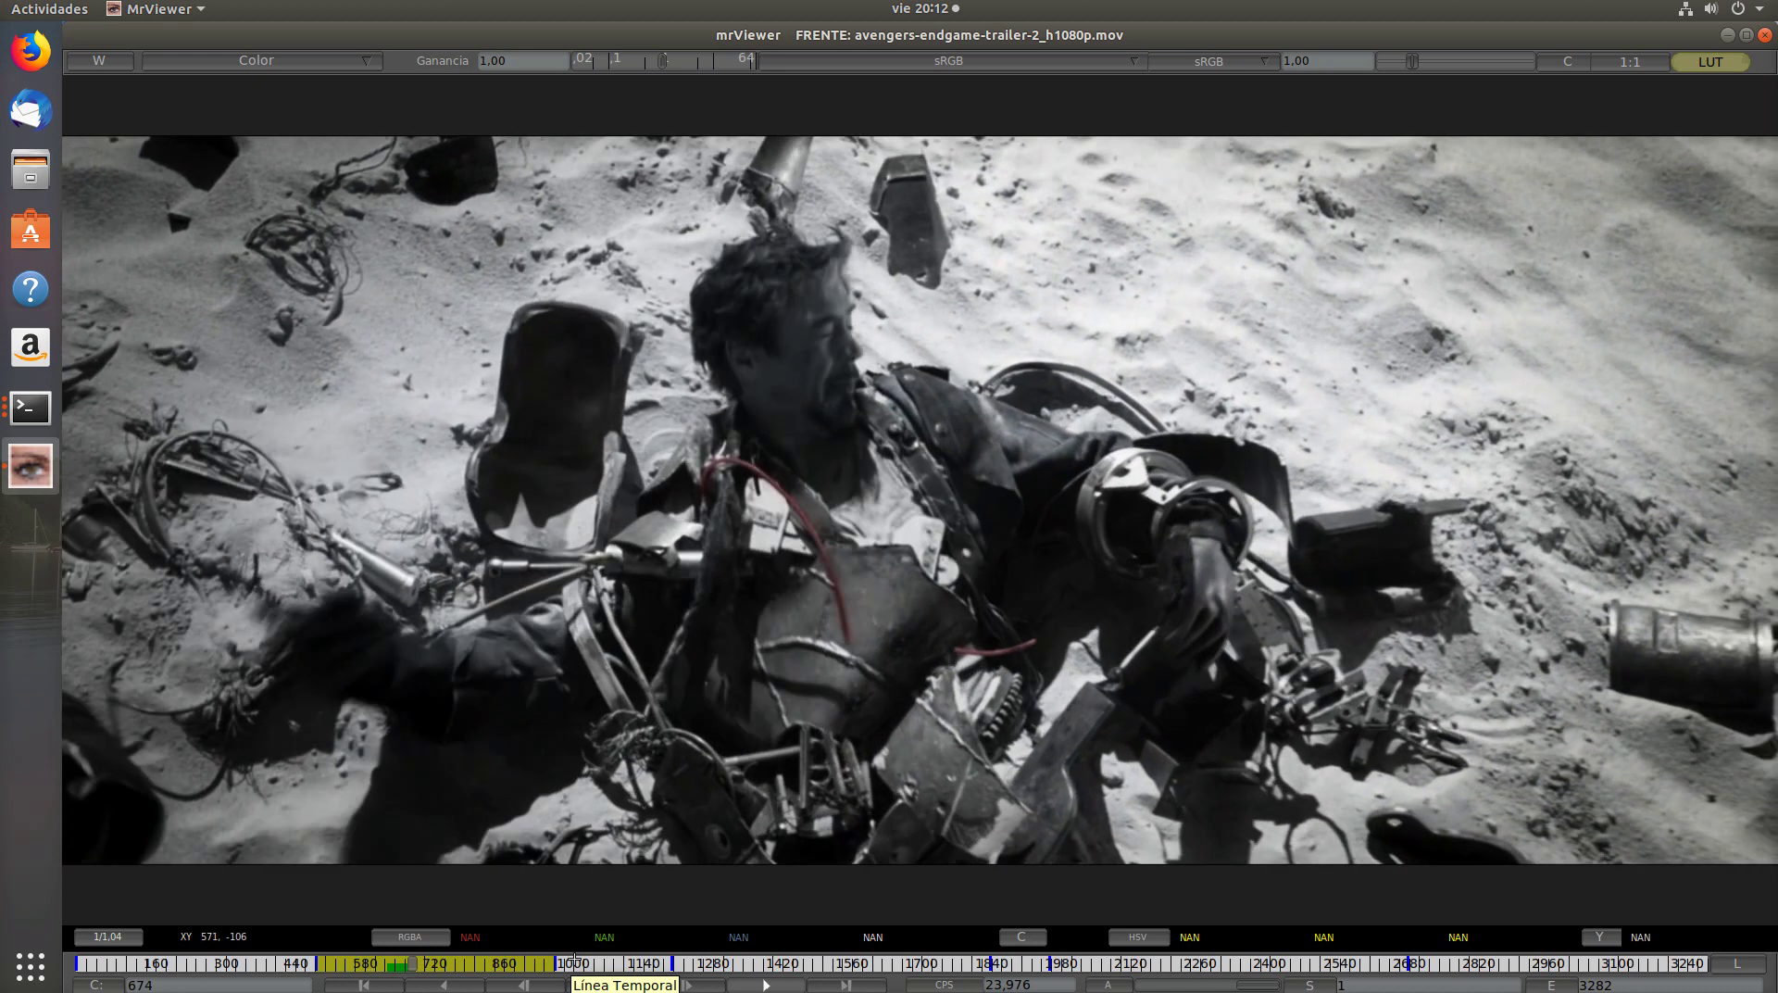
left_click(574, 961)
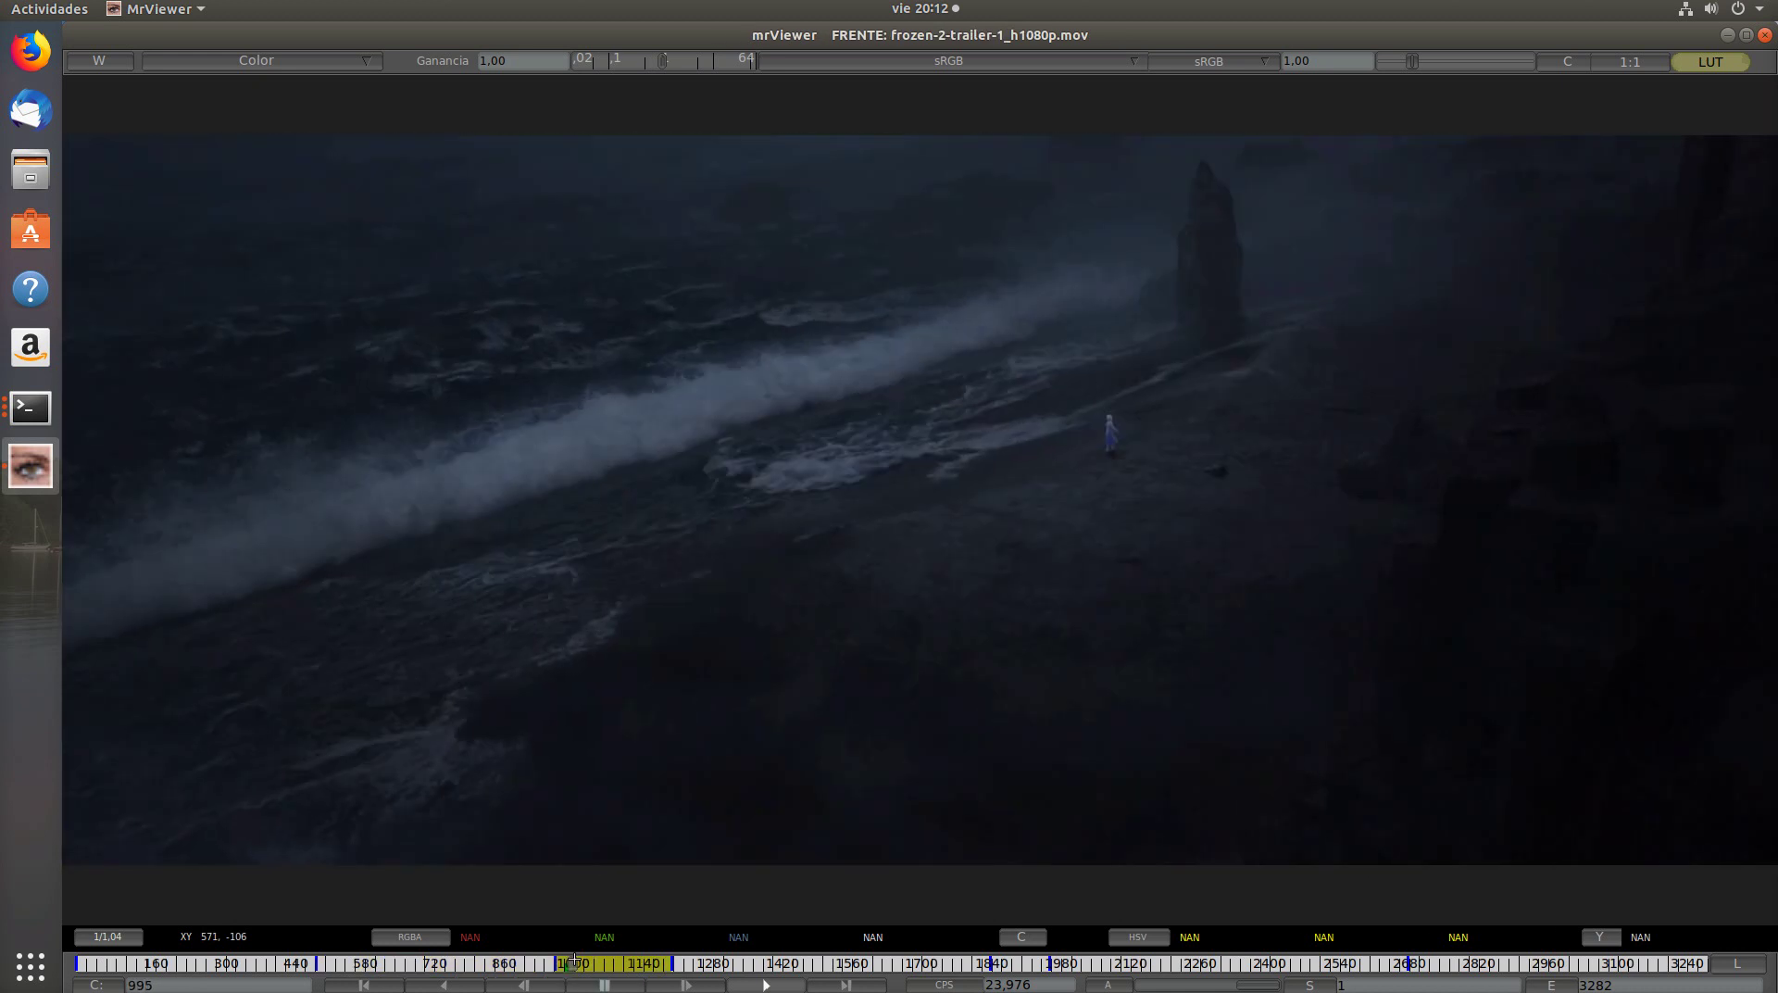
left_click(693, 960)
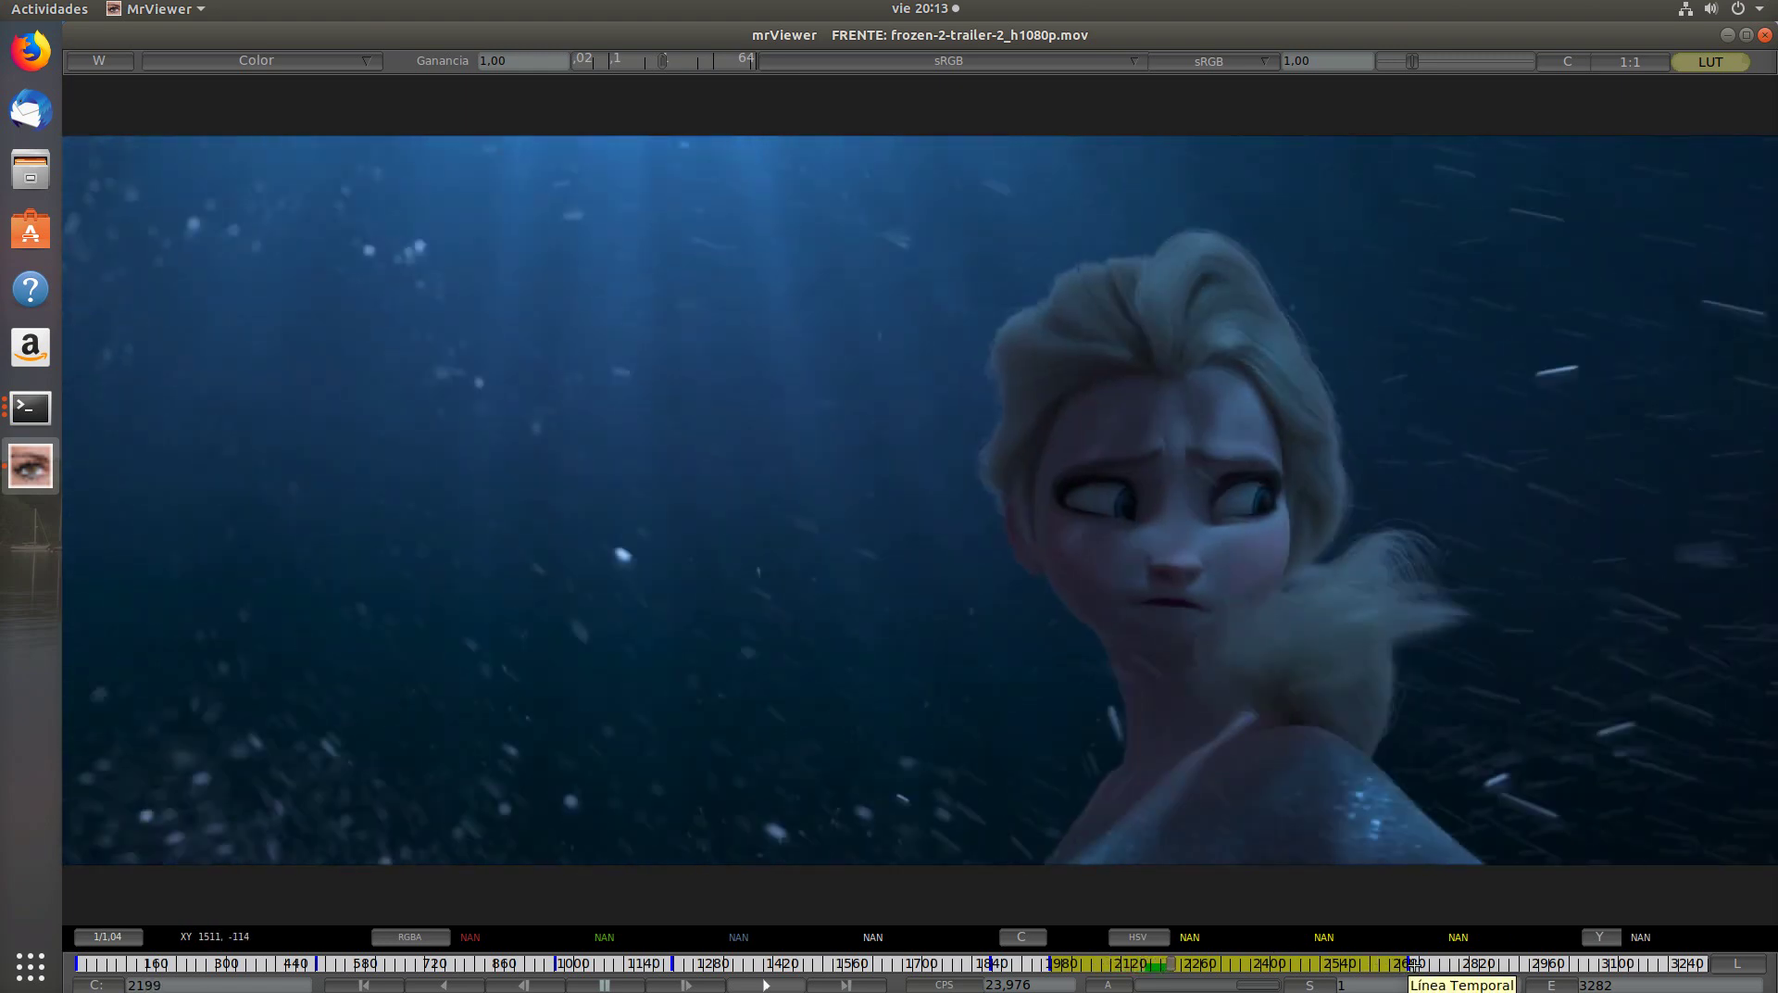
left_click(1417, 964)
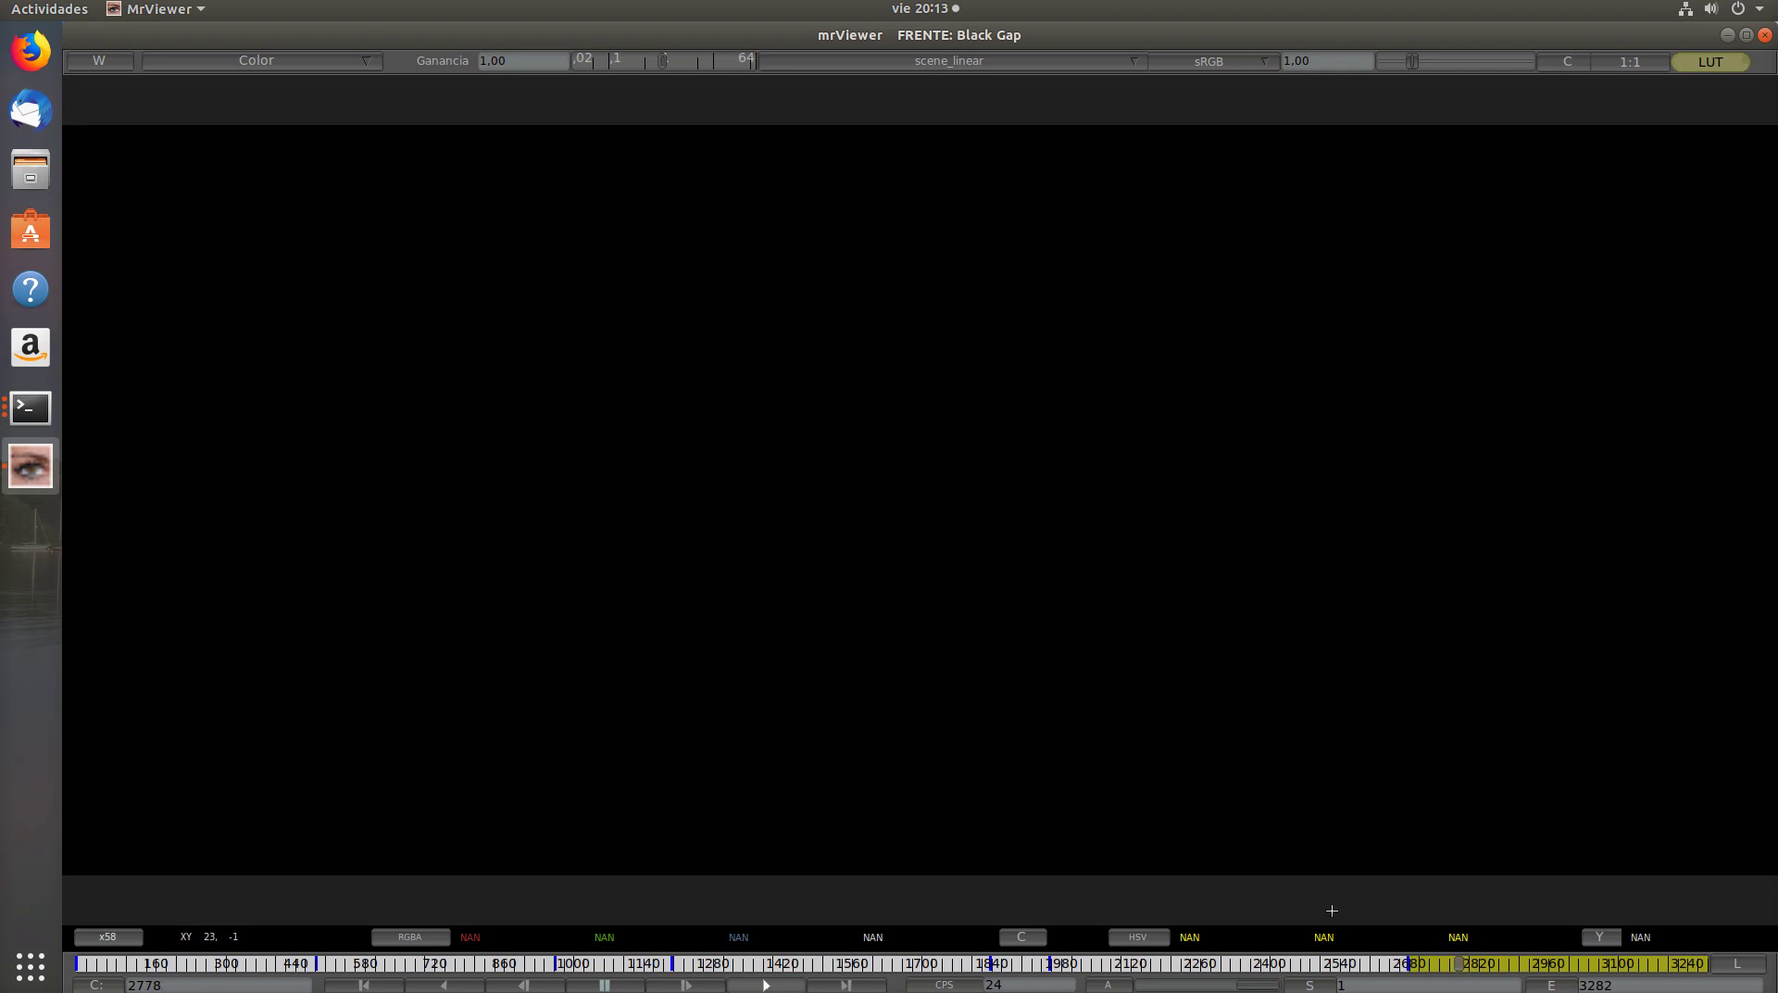
key("ctrl+q")
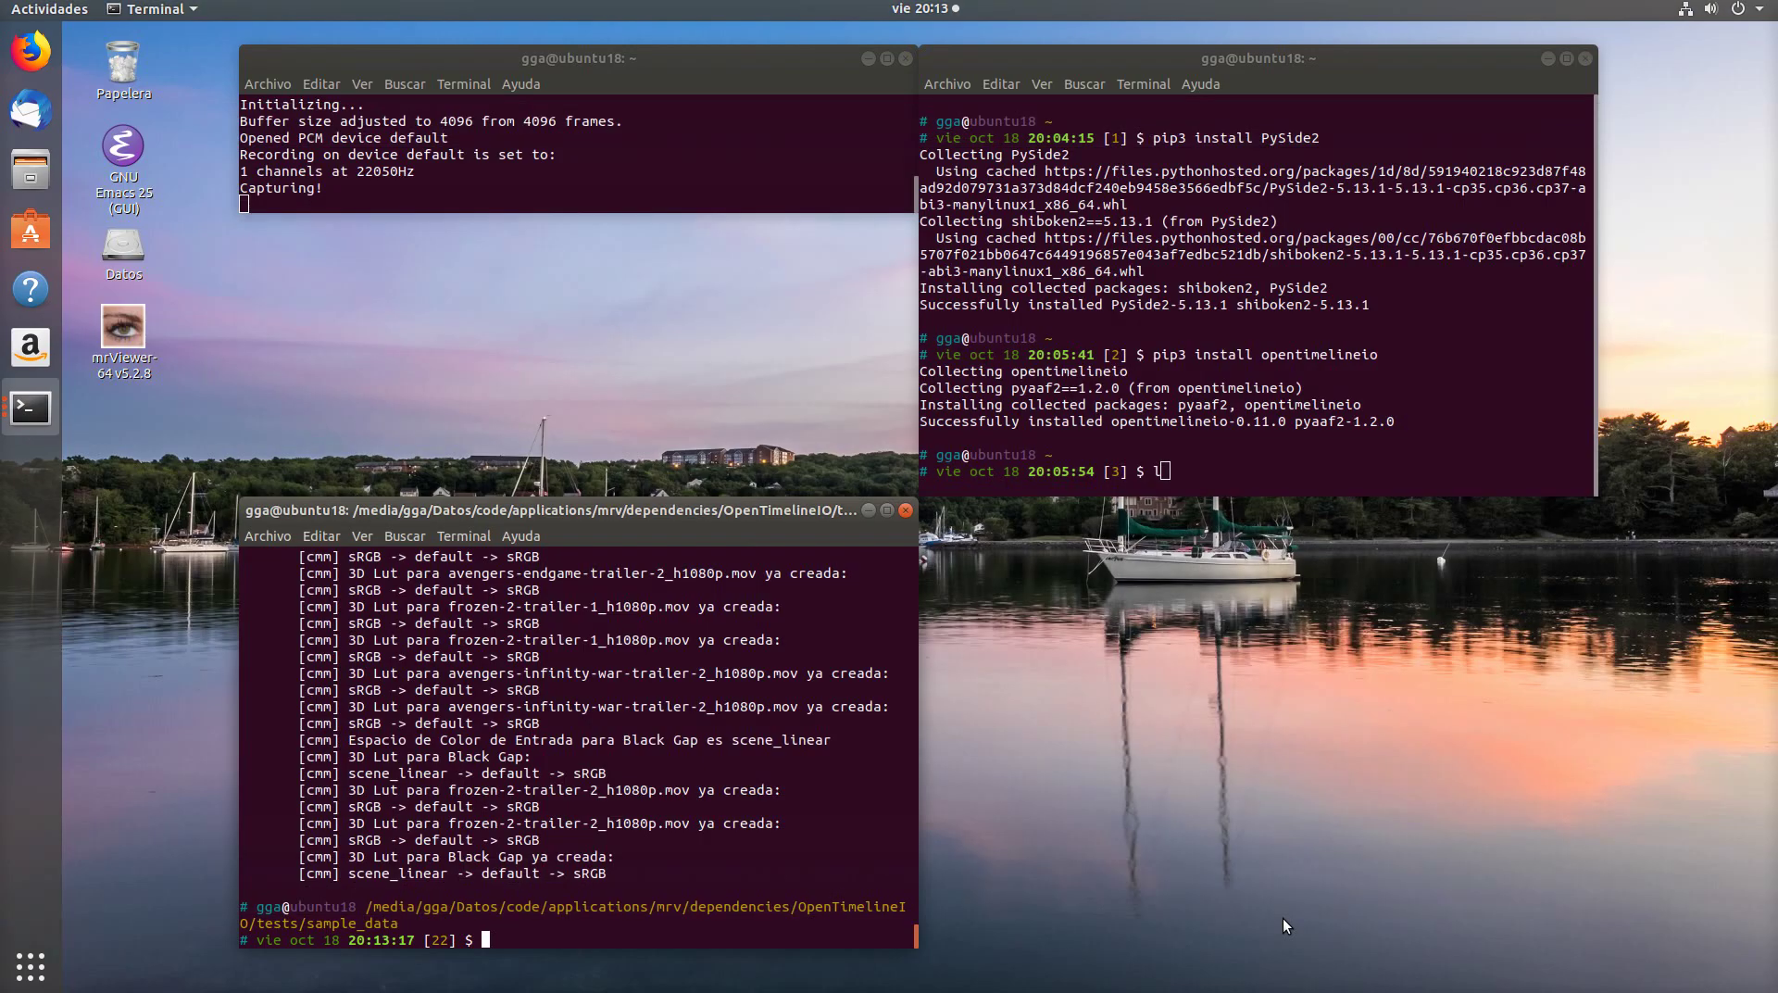
Step: Reopen multitrack.otio in otioview, inspect the gaps at the end of the three tracks, and exit otioview
type("otioview multitrack.otio")
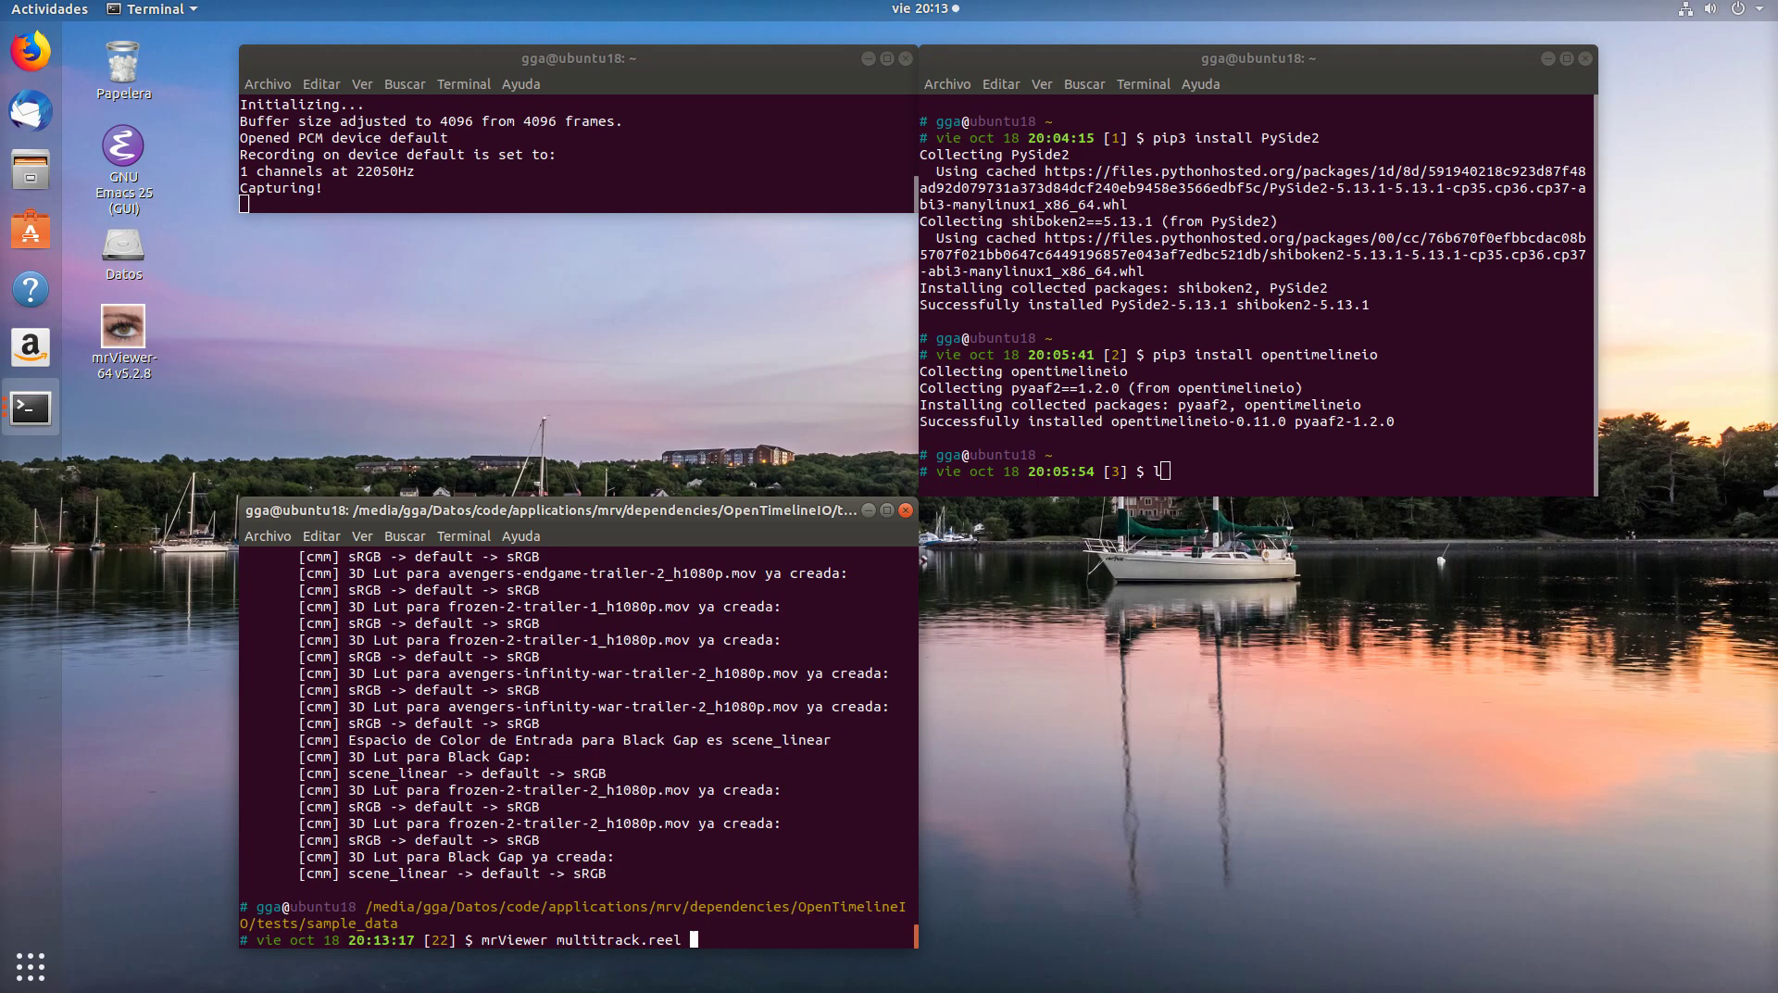
key("Return")
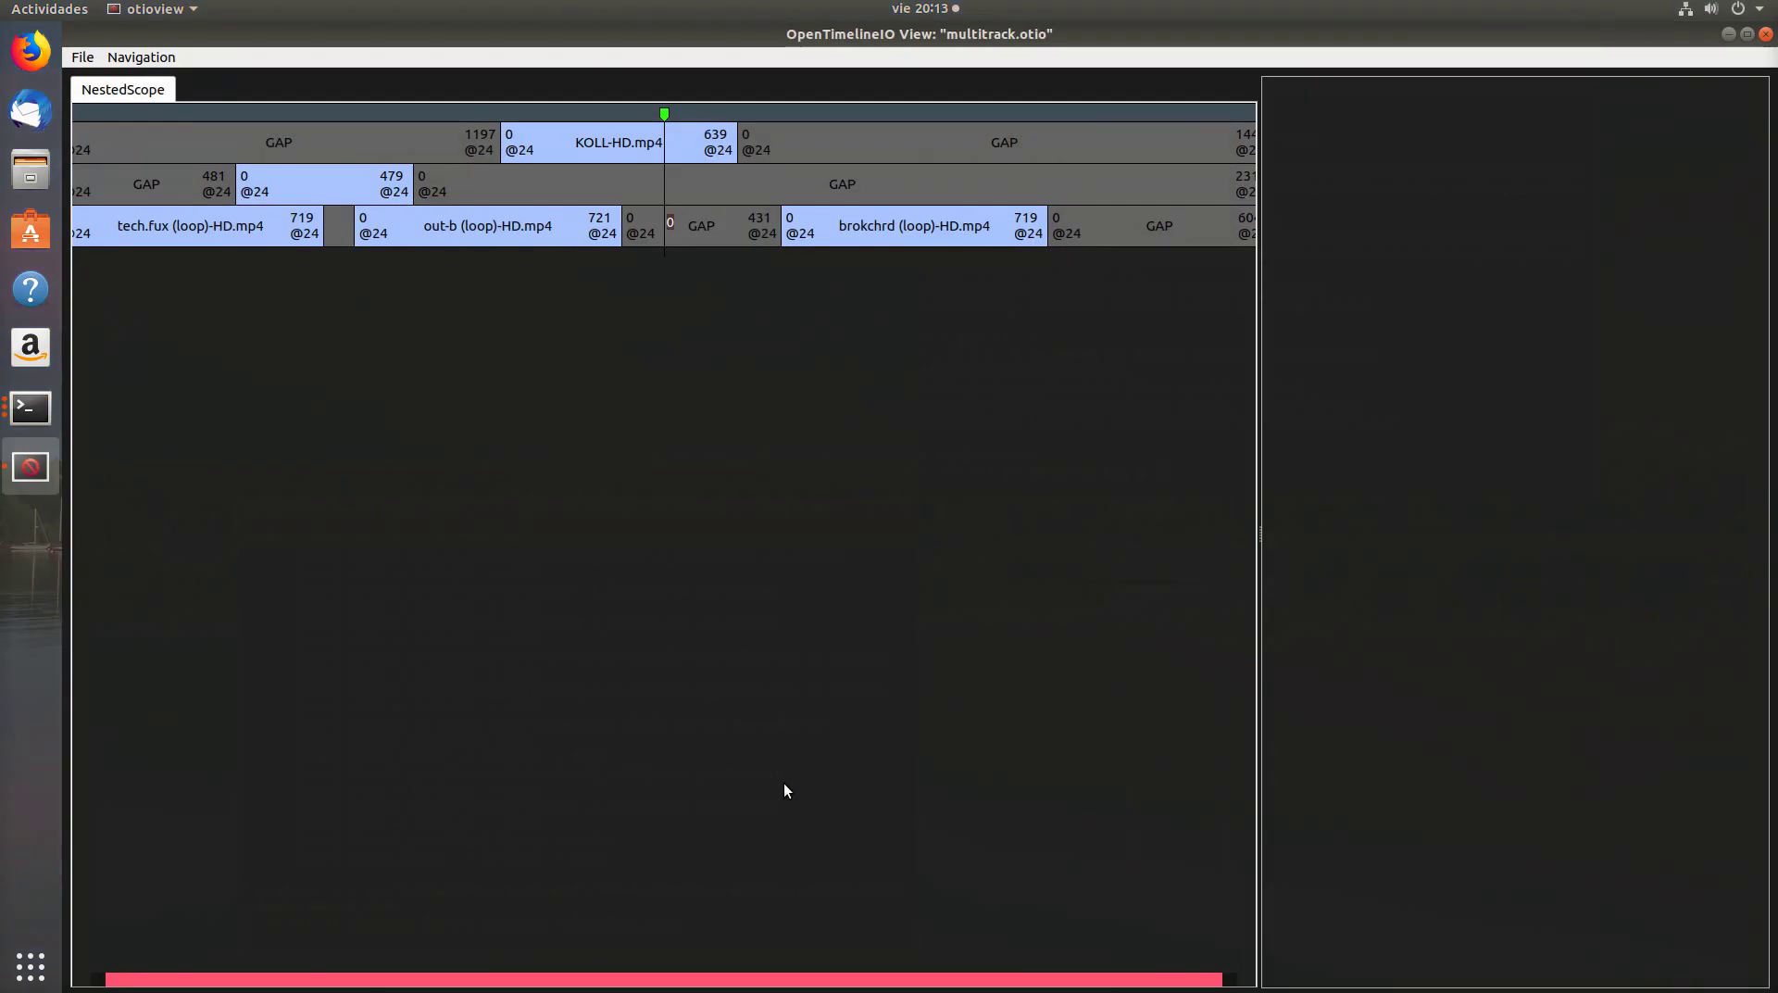
left_click(1096, 220)
left_click(1114, 175)
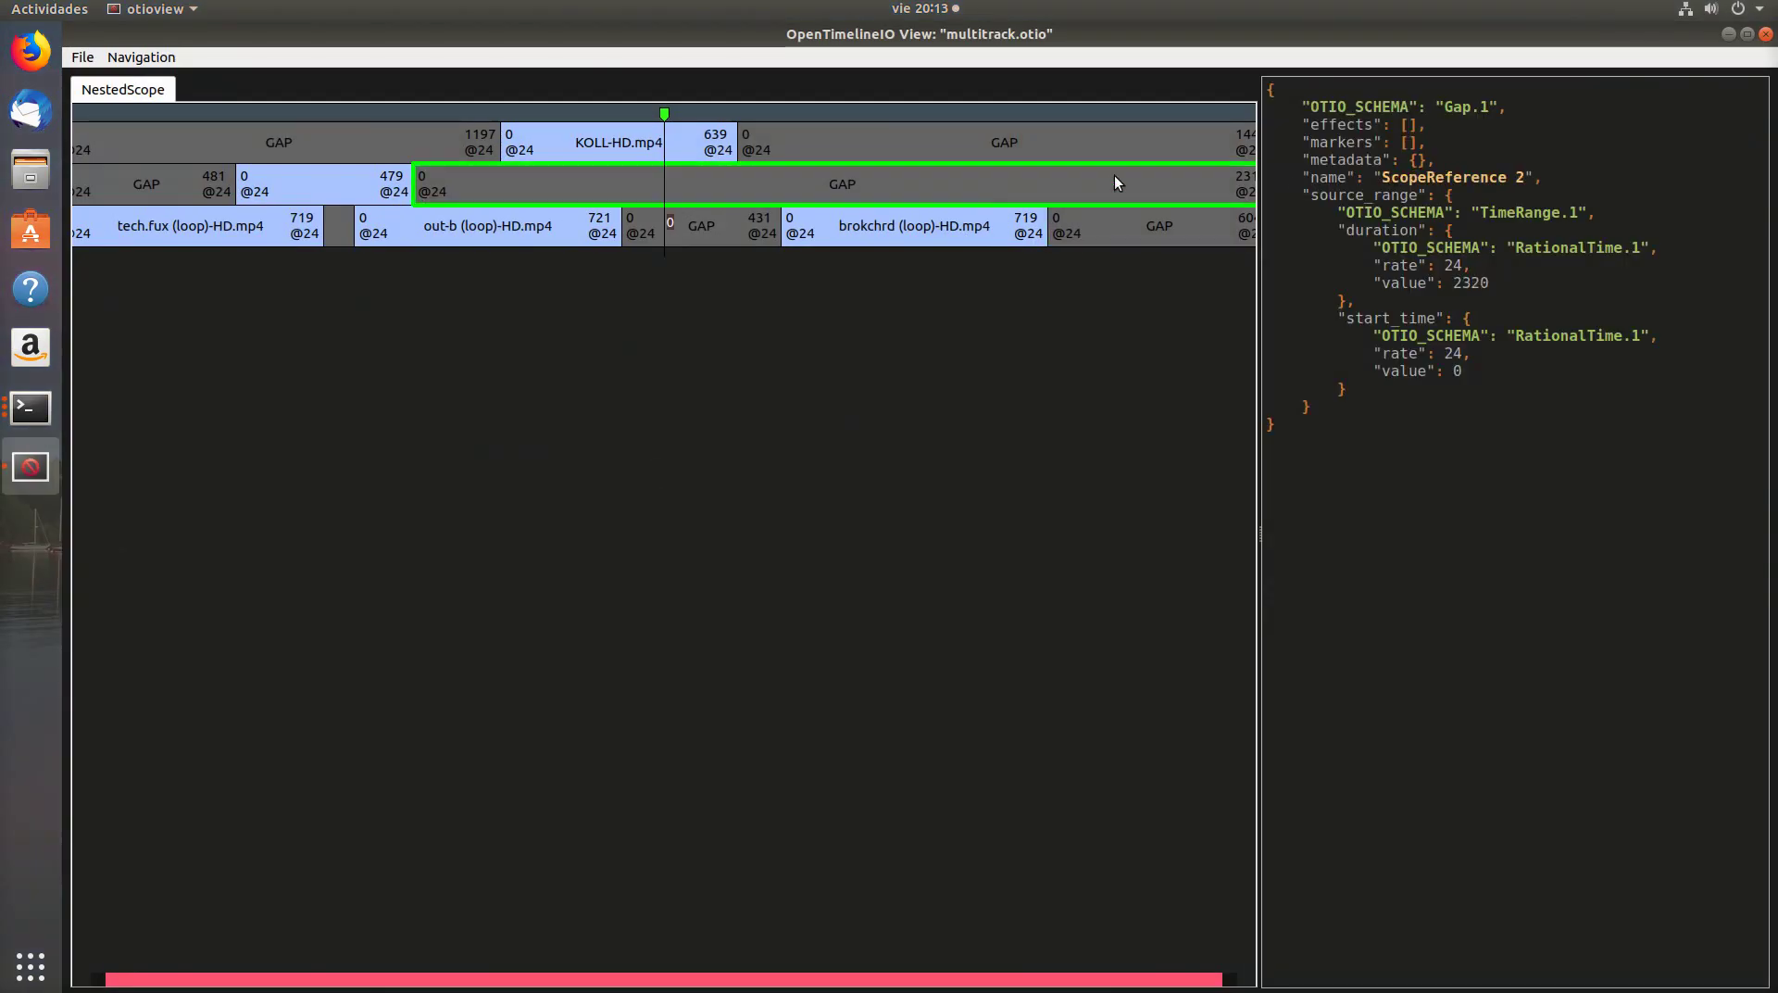
left_click(1124, 144)
left_click(1110, 187)
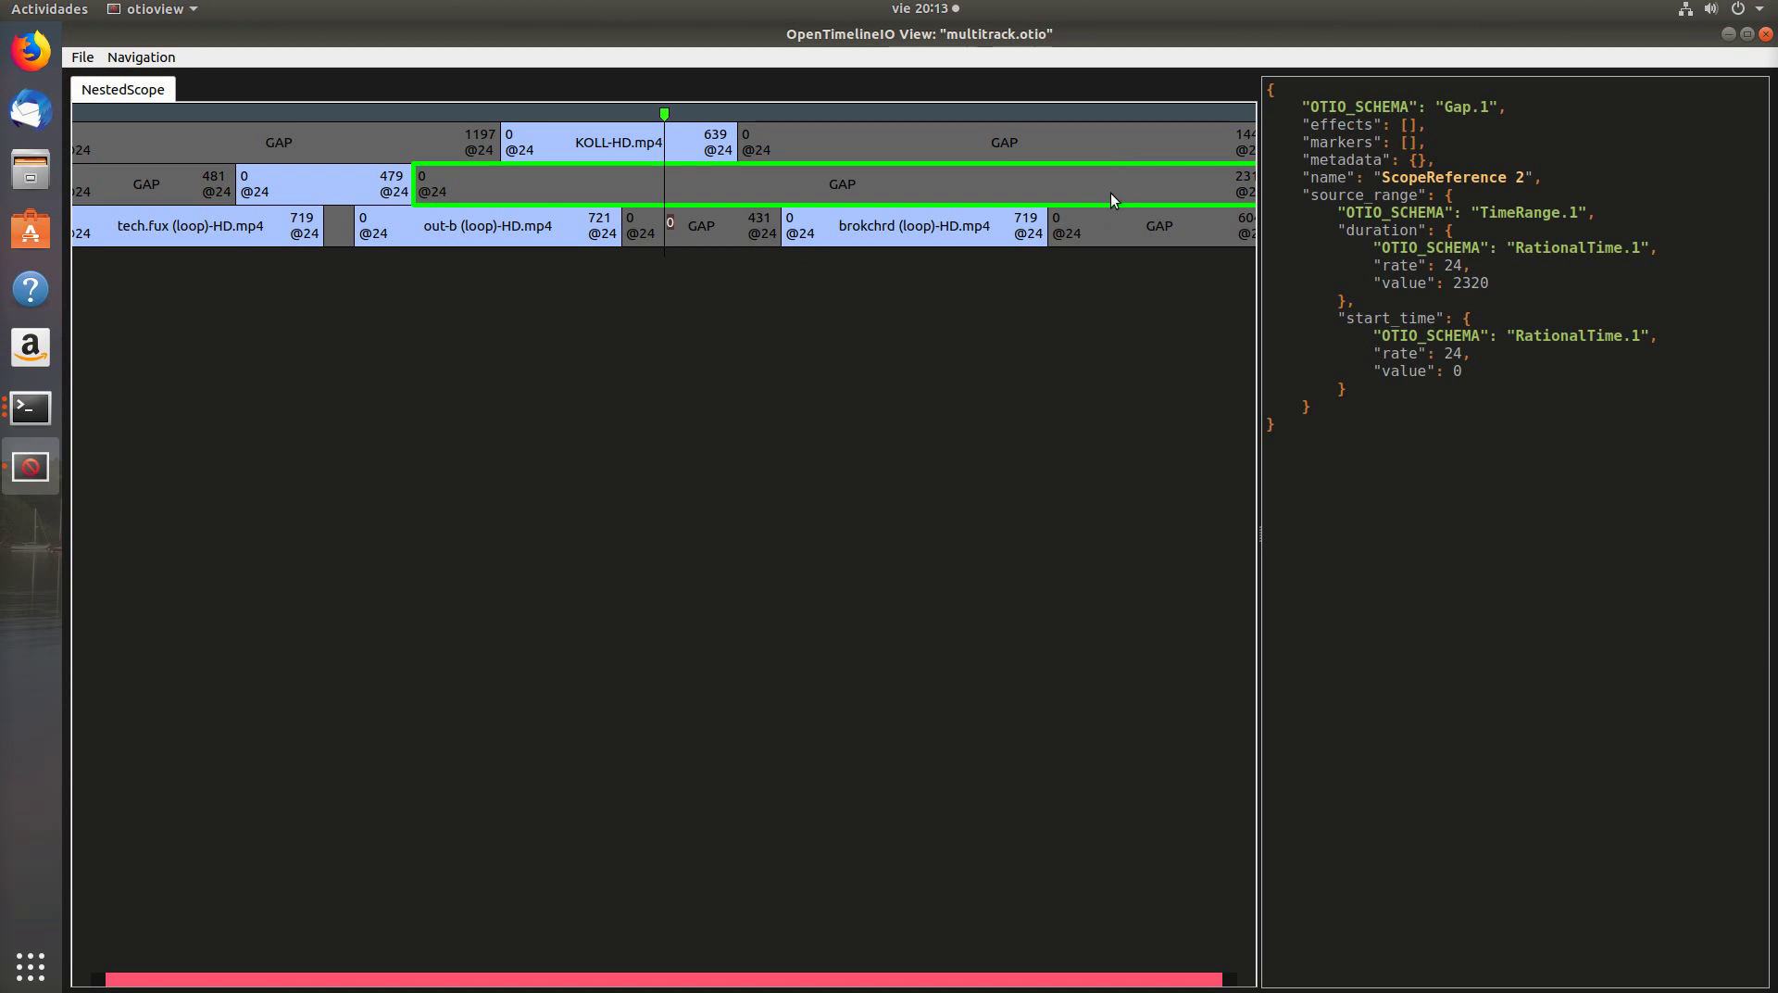
left_click(1112, 208)
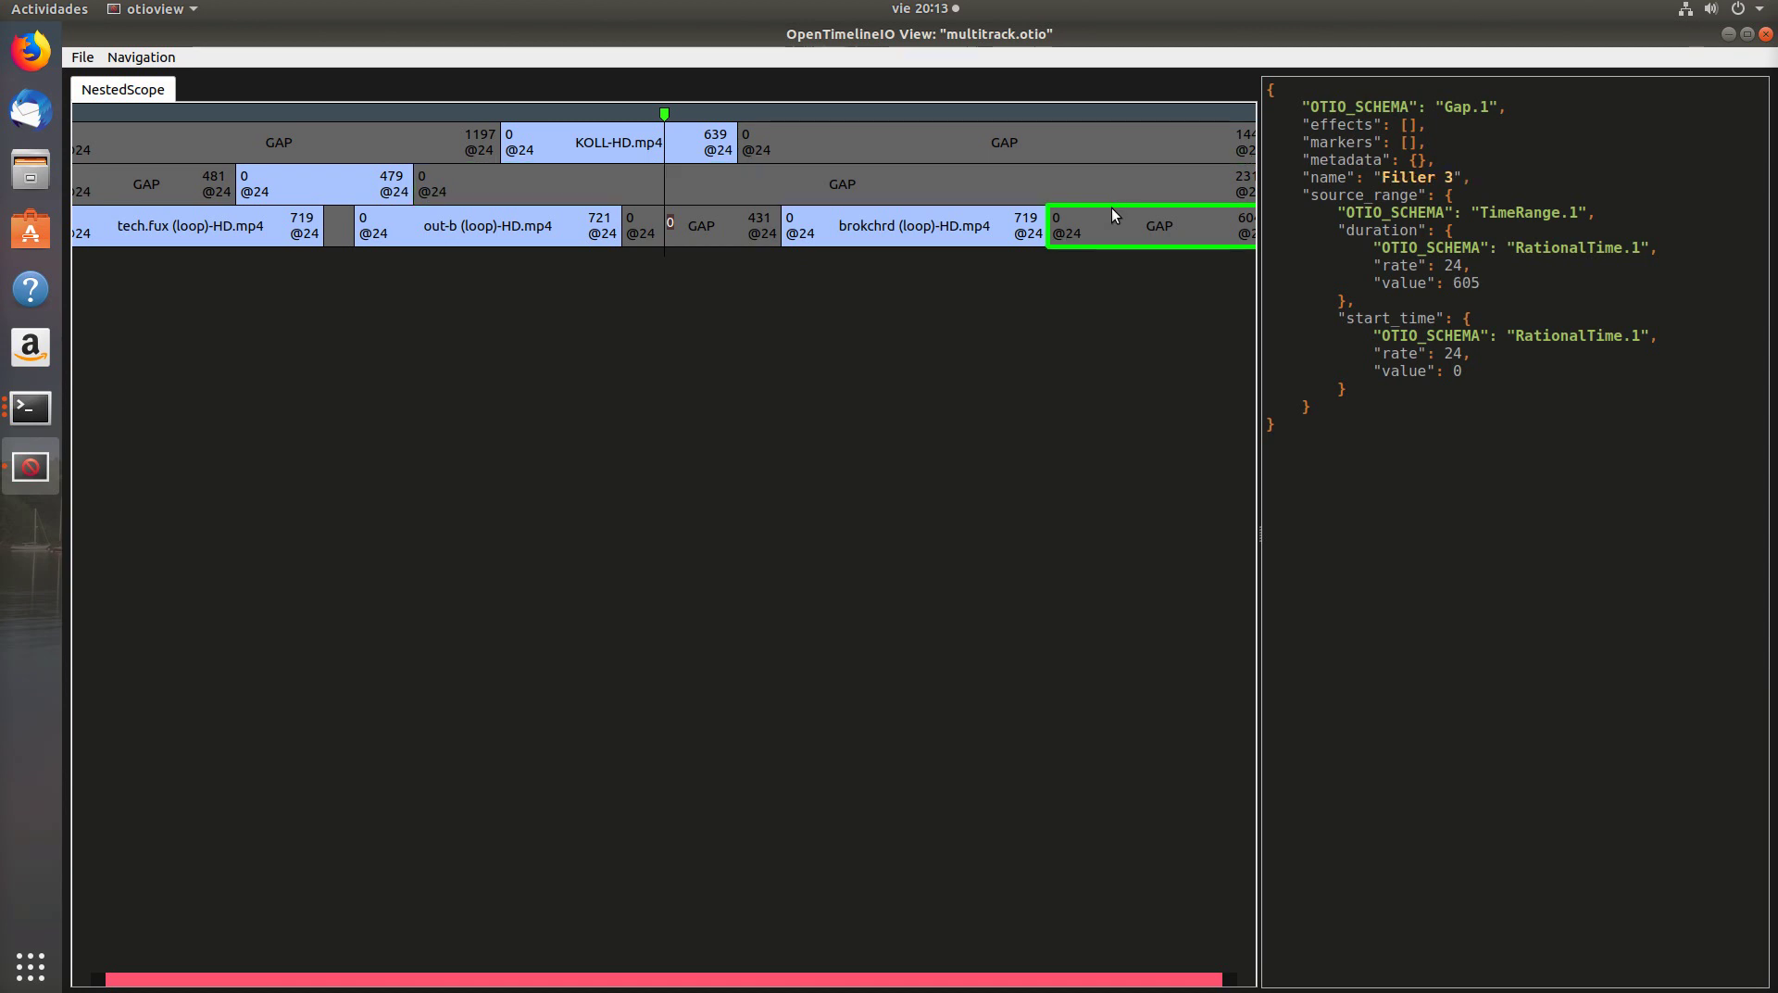
scroll(1111, 207, "down", 2)
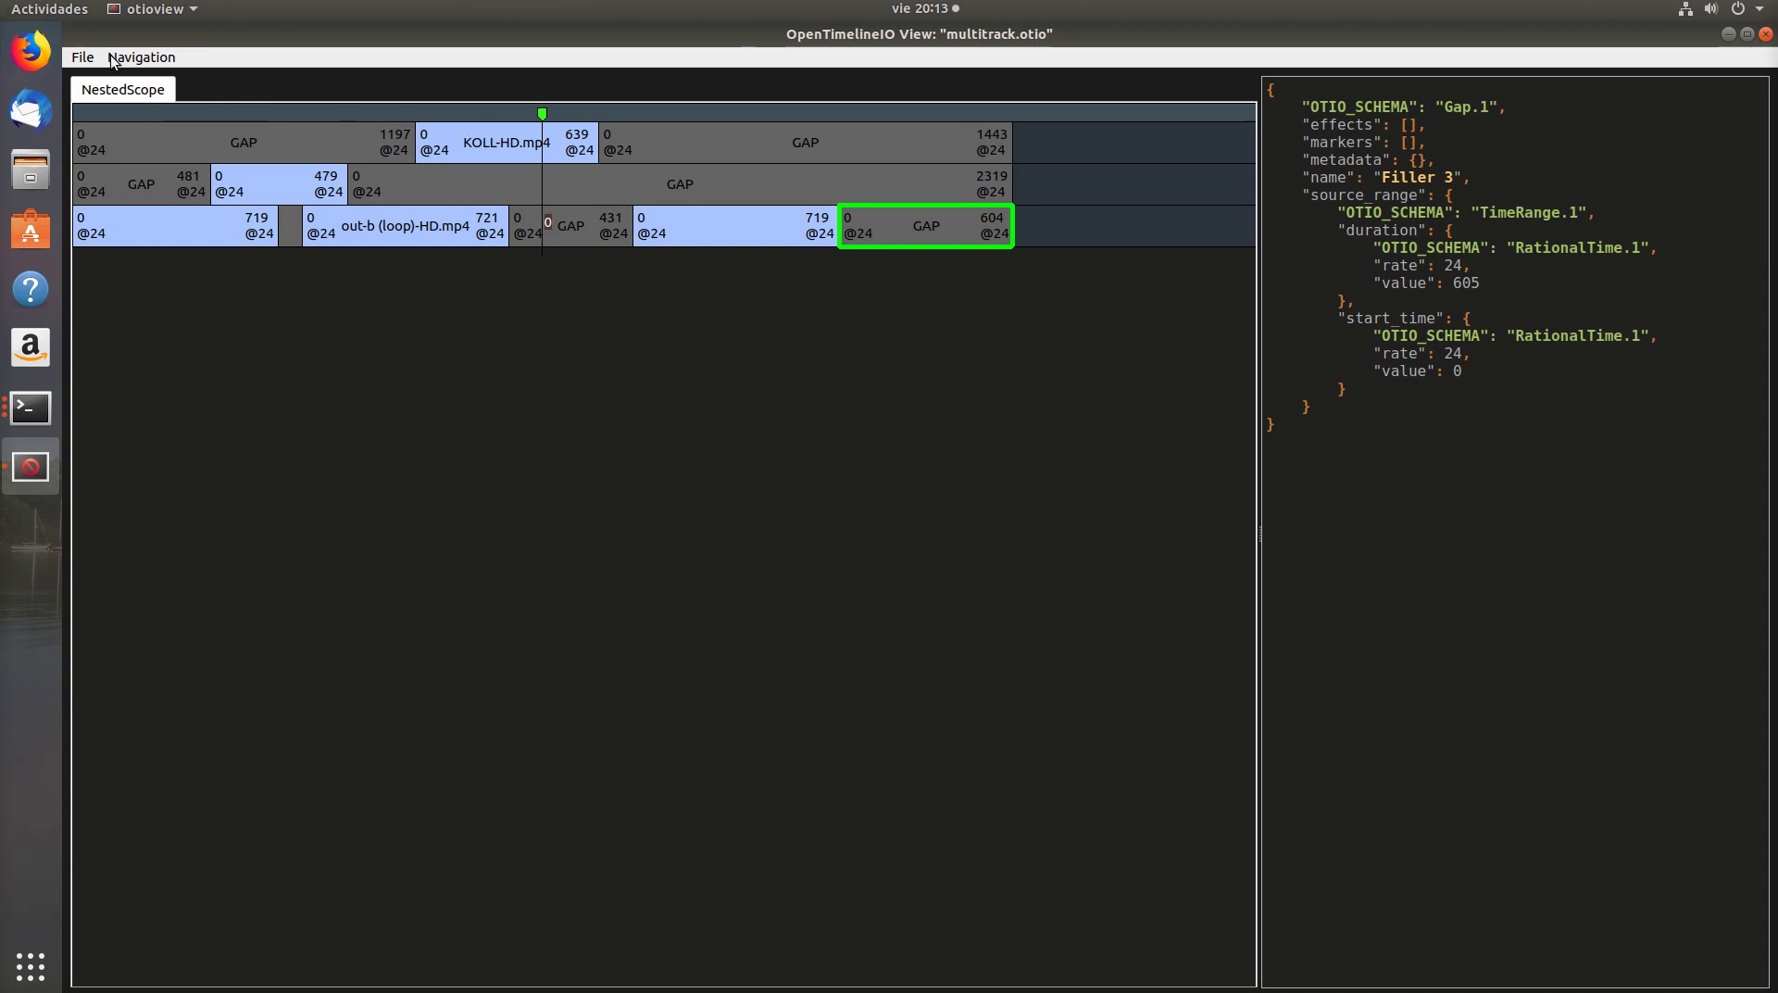
left_click(83, 58)
left_click(139, 105)
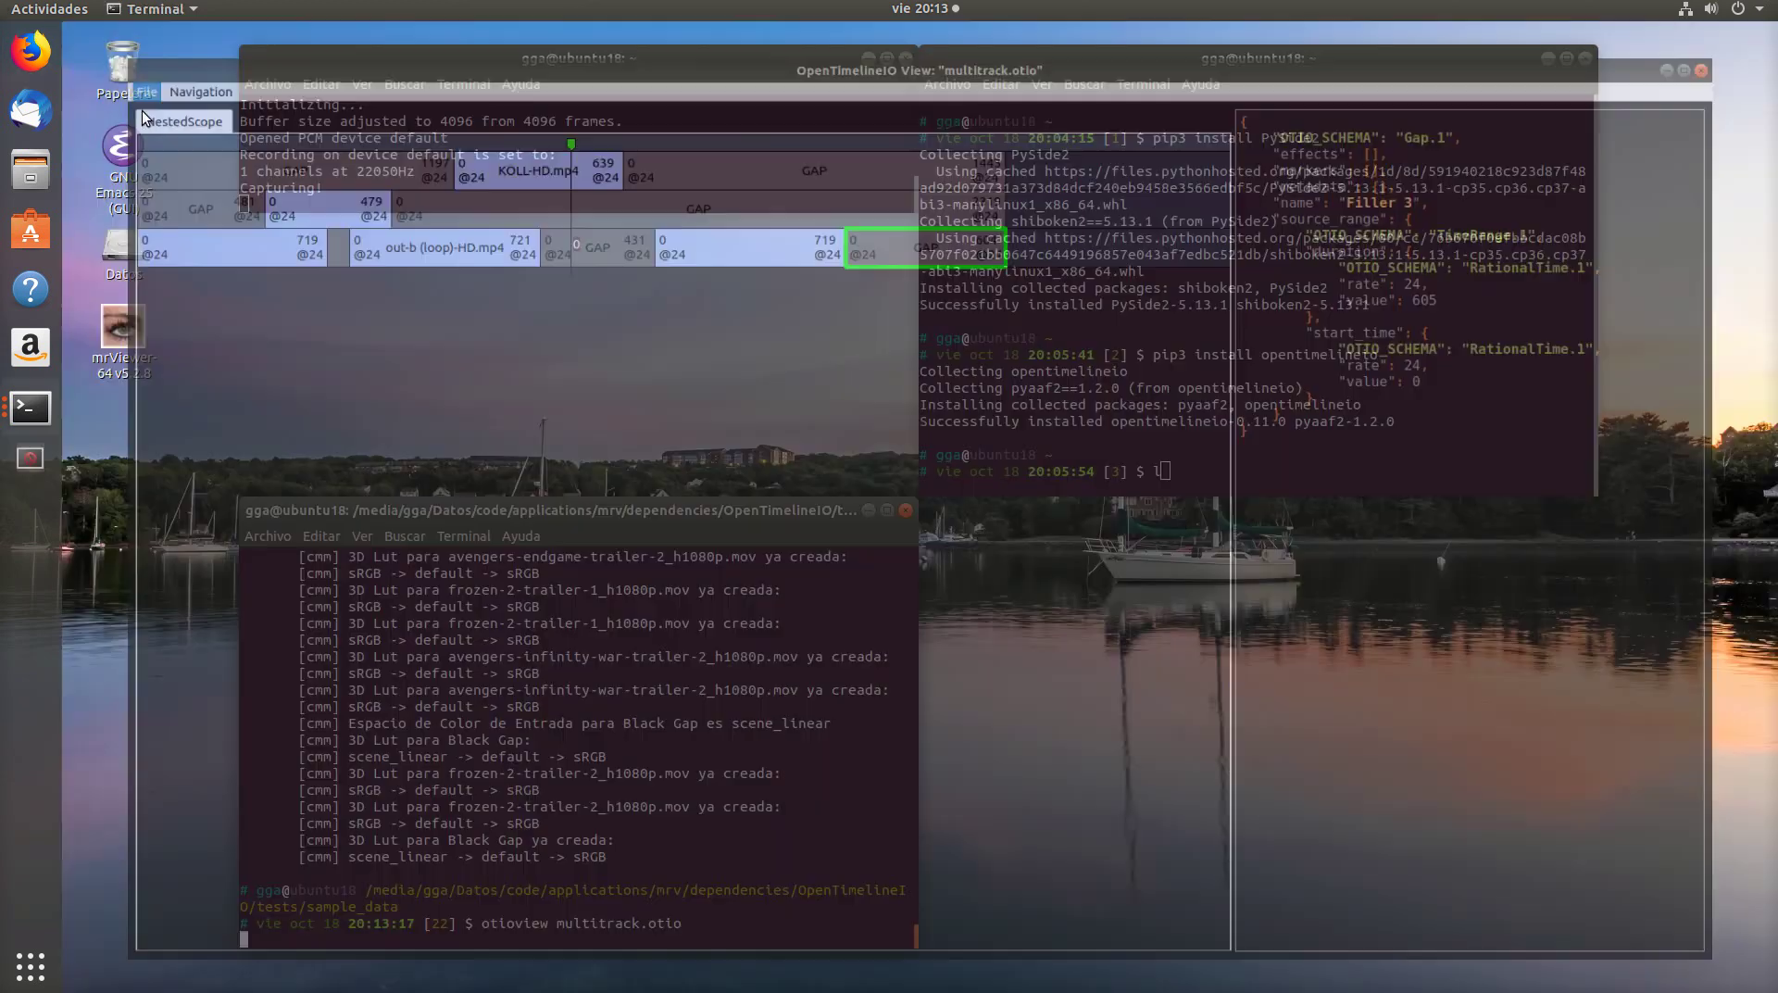